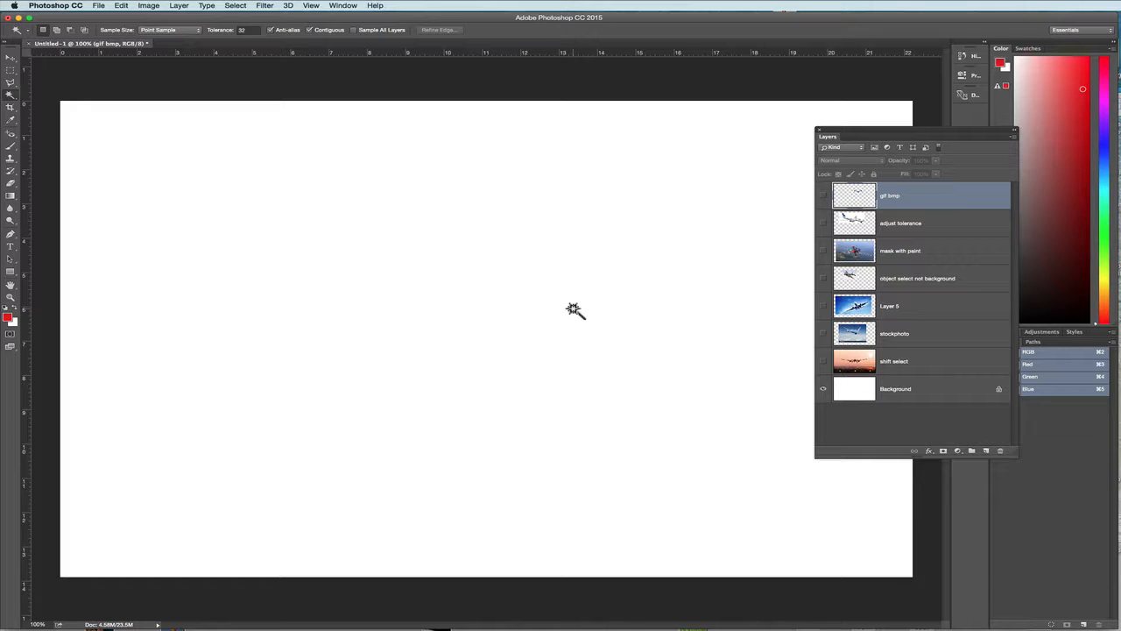
# Show the gif bmp layer, shift its airplane toward the canvas's left side, and hide the Background layer.
pyautogui.click(822, 195)
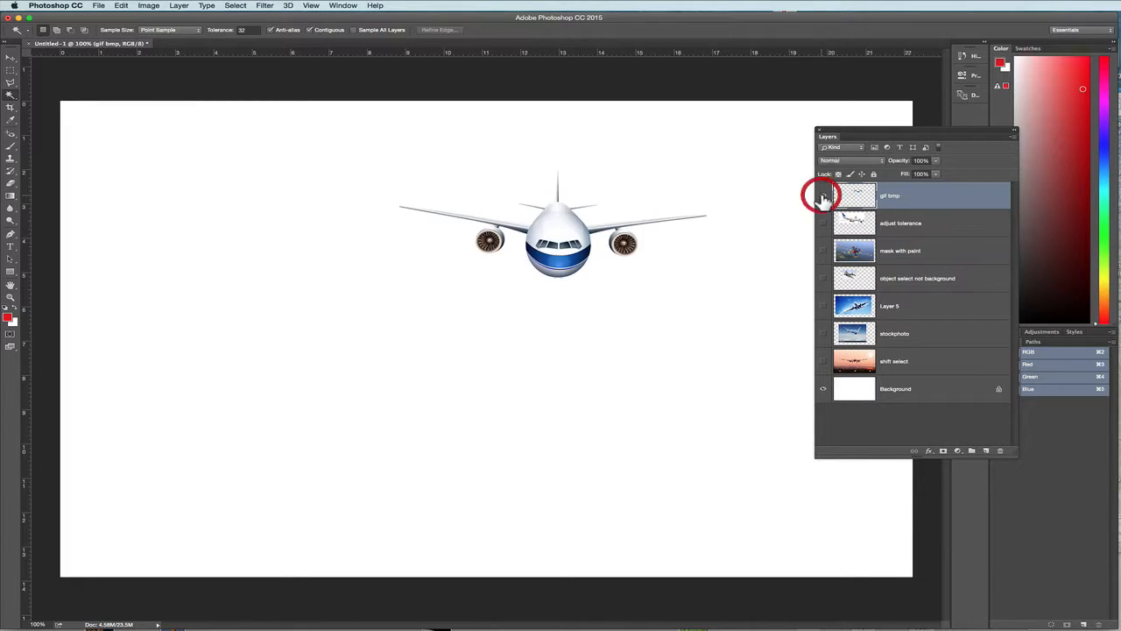
pyautogui.rightClick(560, 265)
pyautogui.click(438, 306)
pyautogui.moveTo(551, 250); pyautogui.dragTo(394, 283)
pyautogui.click(823, 391)
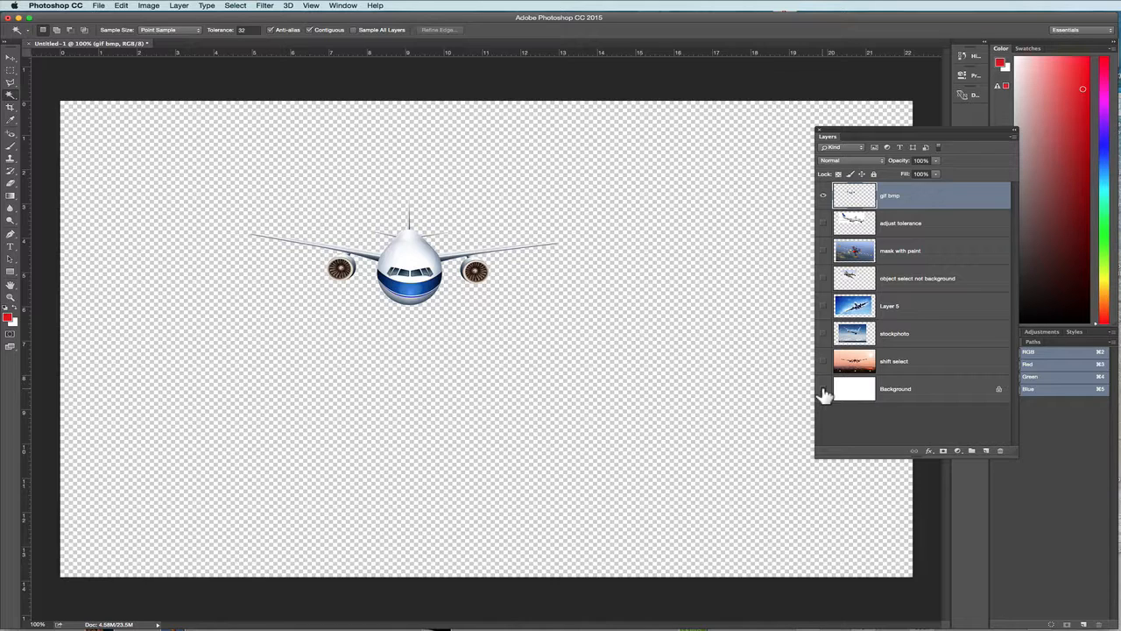
pyautogui.press('super+t')
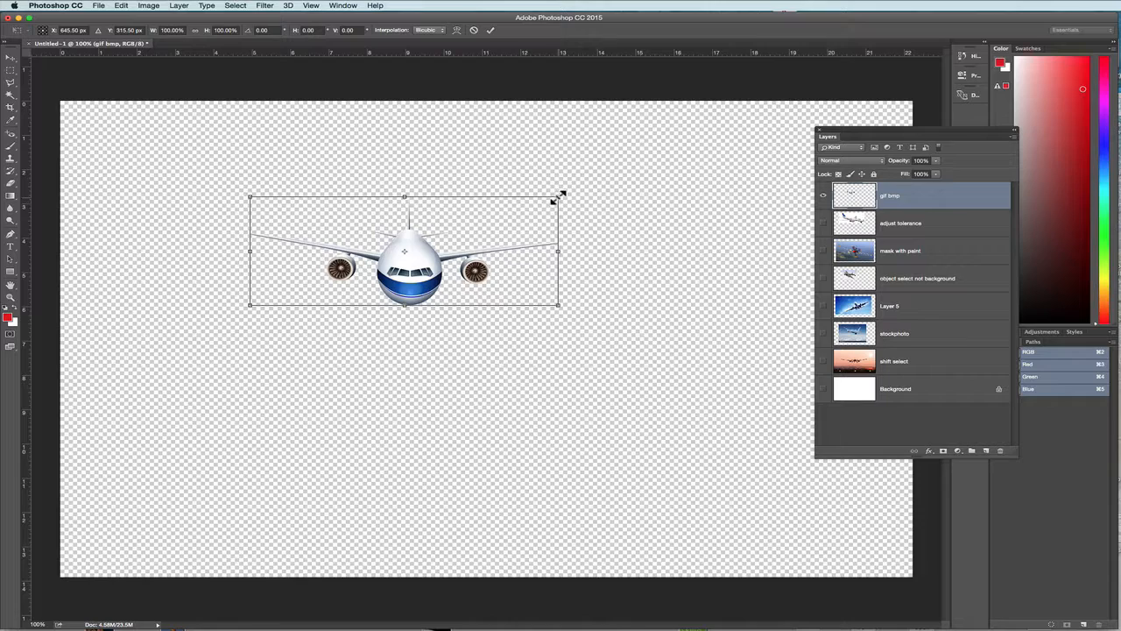
pyautogui.moveTo(560, 194); pyautogui.dragTo(450, 283)
pyautogui.press('Escape')
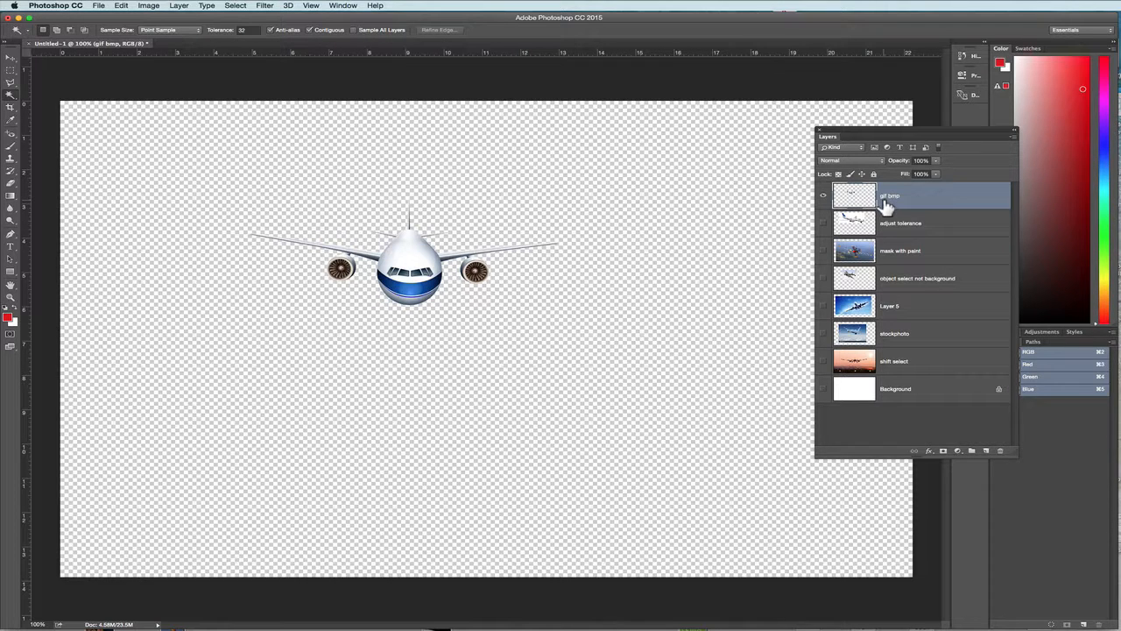
# Hide the gif bmp layer, show the adjust tolerance layer, and make it the active layer with nothing selected.
pyautogui.click(823, 201)
pyautogui.click(822, 222)
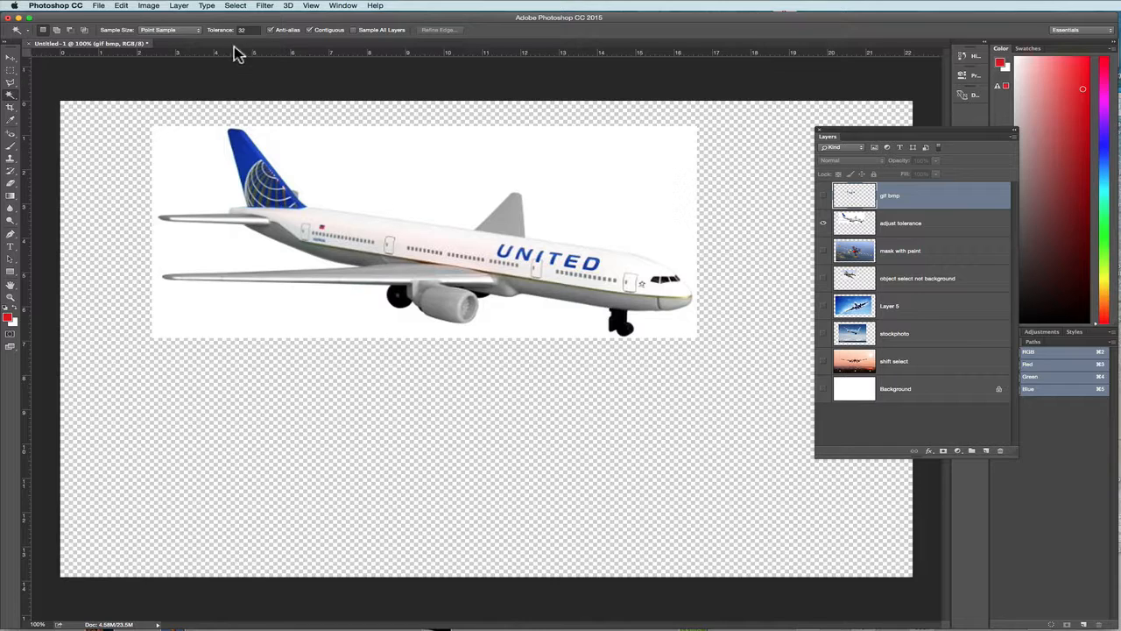
pyautogui.moveTo(15, 96); pyautogui.dragTo(54, 103)
pyautogui.click(473, 172)
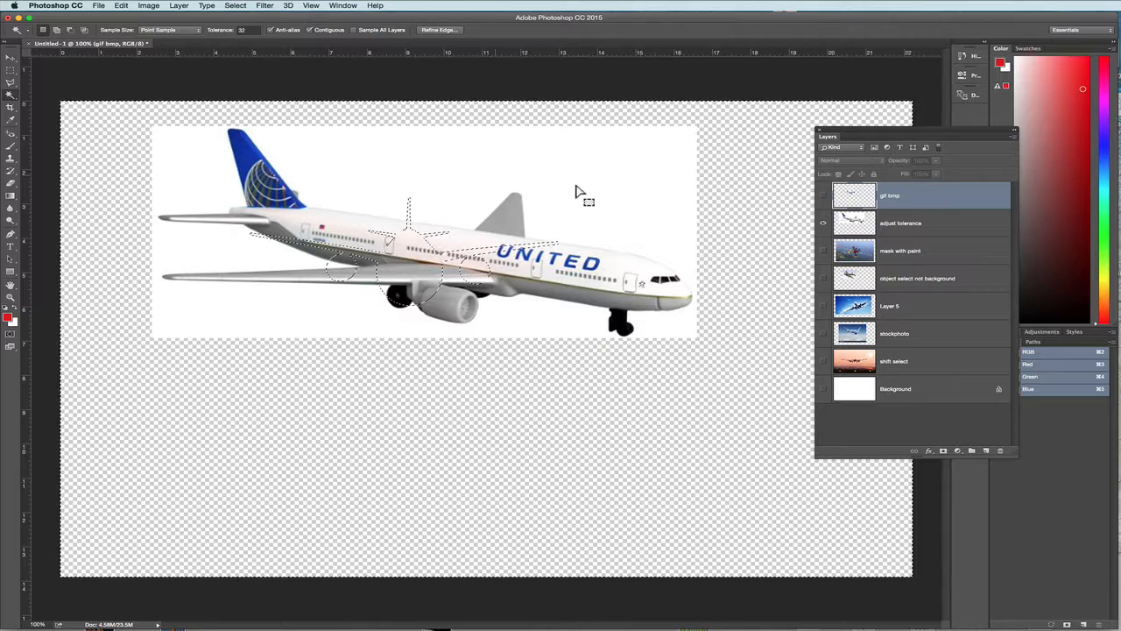
pyautogui.click(849, 223)
pyautogui.press('super+d')
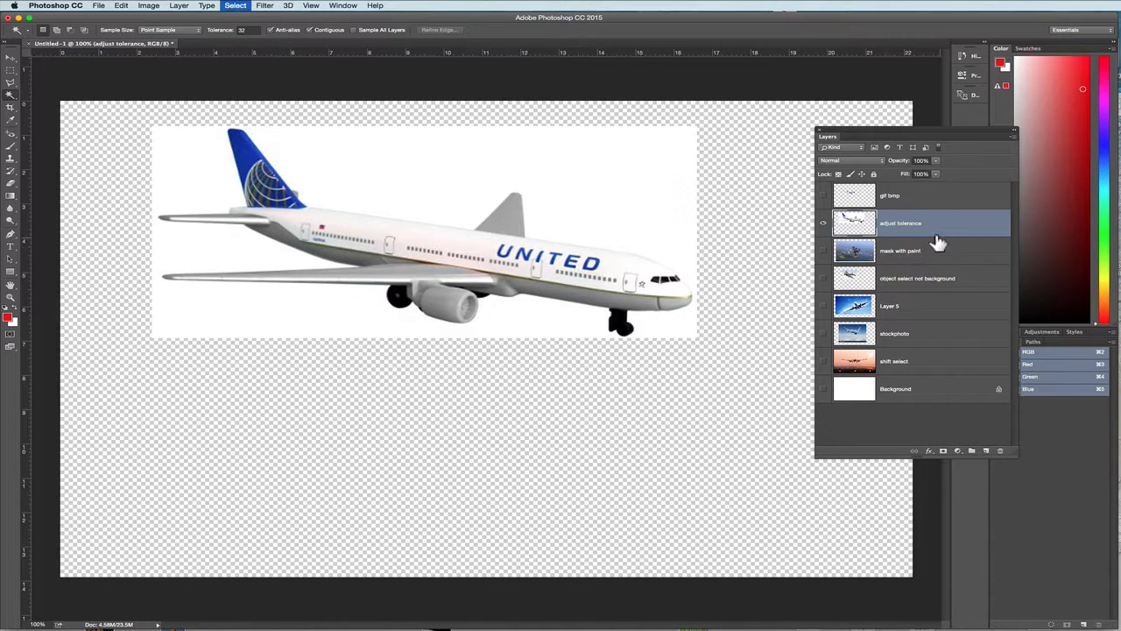
pyautogui.click(907, 215)
# Select the white background around the United airplane with the Magic Wand at tolerance 32.
pyautogui.click(357, 188)
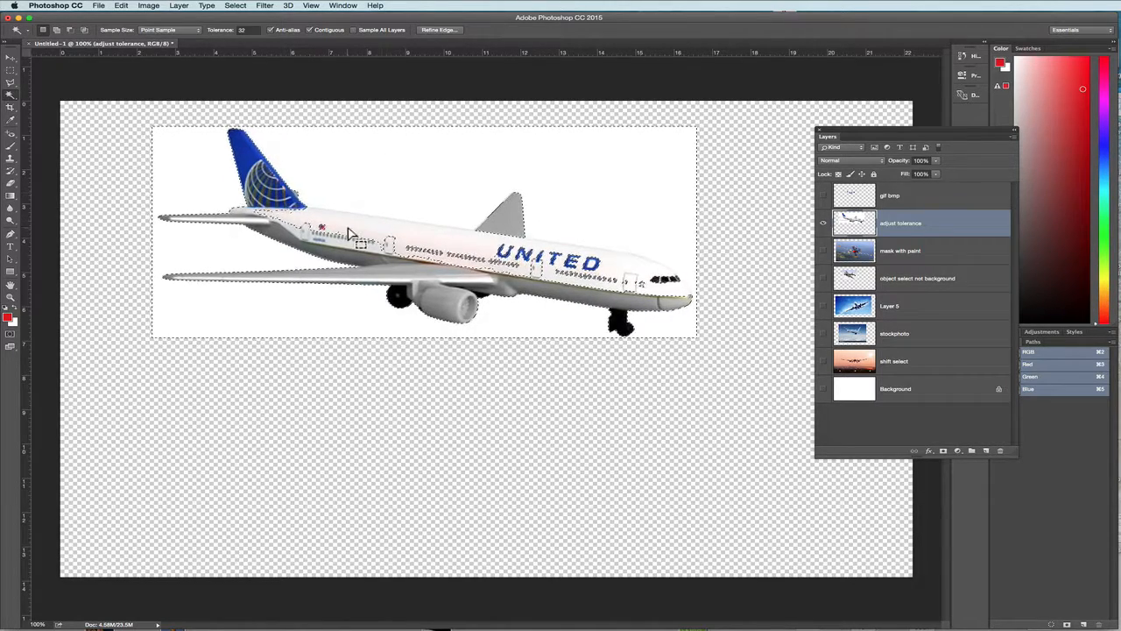
pyautogui.click(395, 174)
pyautogui.click(188, 180)
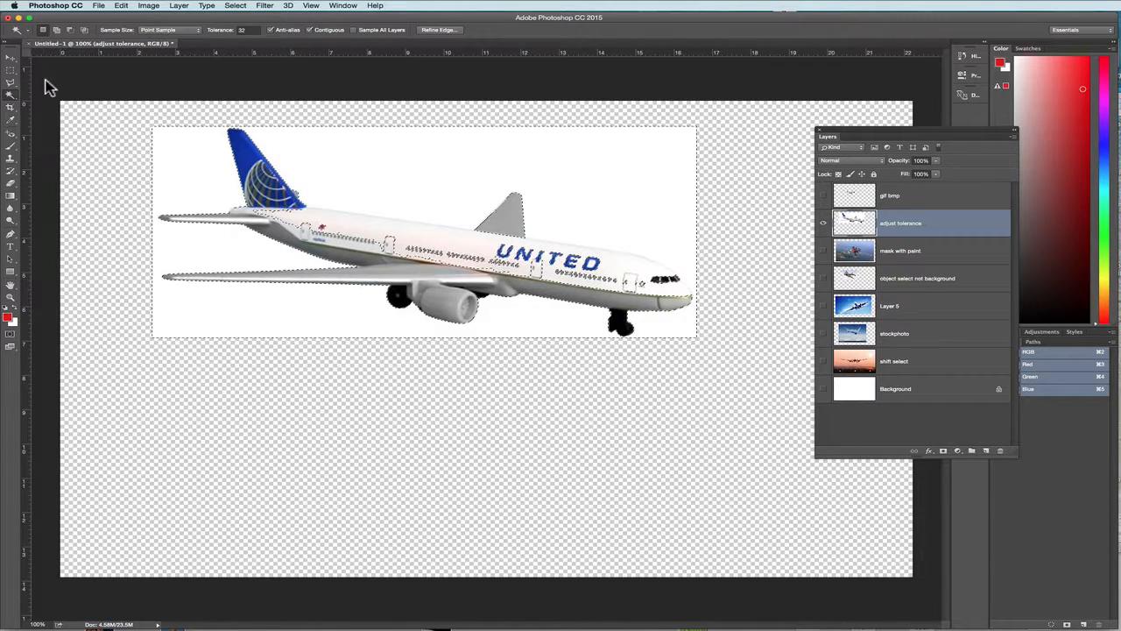
# Subtract the rear fuselage section below the tail from the selection with the Polygonal Lasso.
pyautogui.click(11, 82)
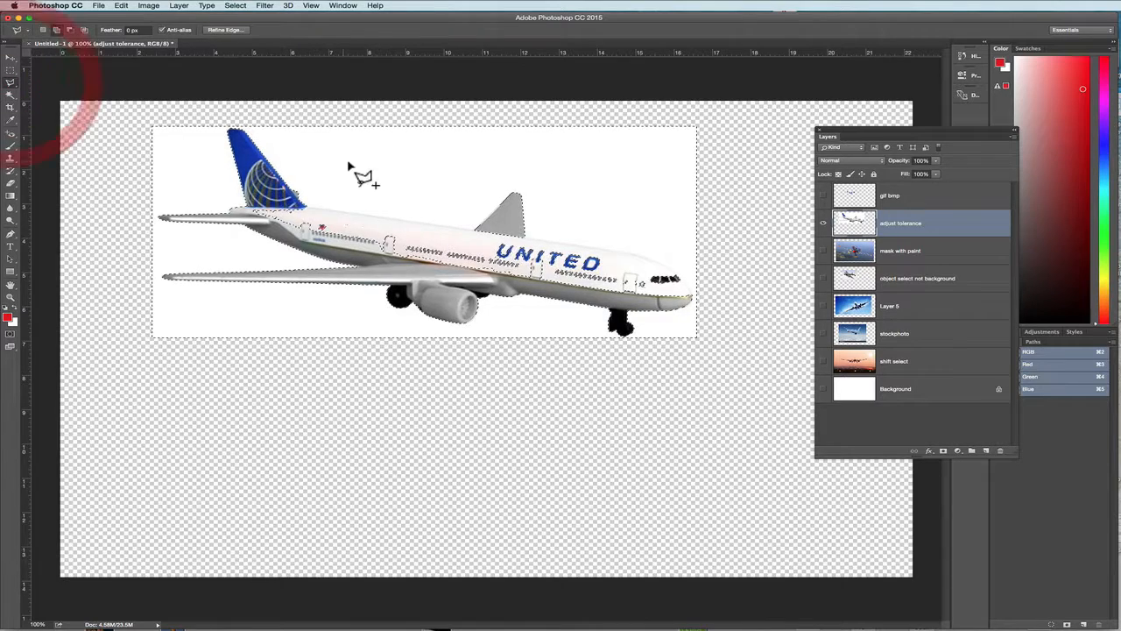
pyautogui.click(308, 207)
pyautogui.click(338, 210)
pyautogui.click(406, 224)
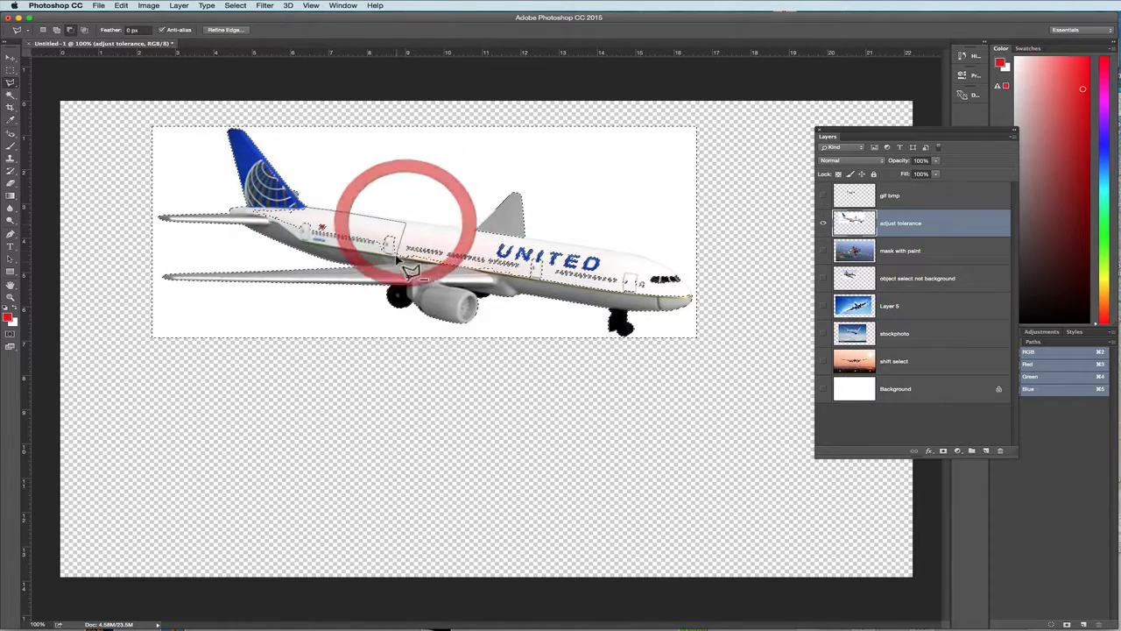
pyautogui.click(377, 255)
pyautogui.click(292, 245)
pyautogui.click(255, 228)
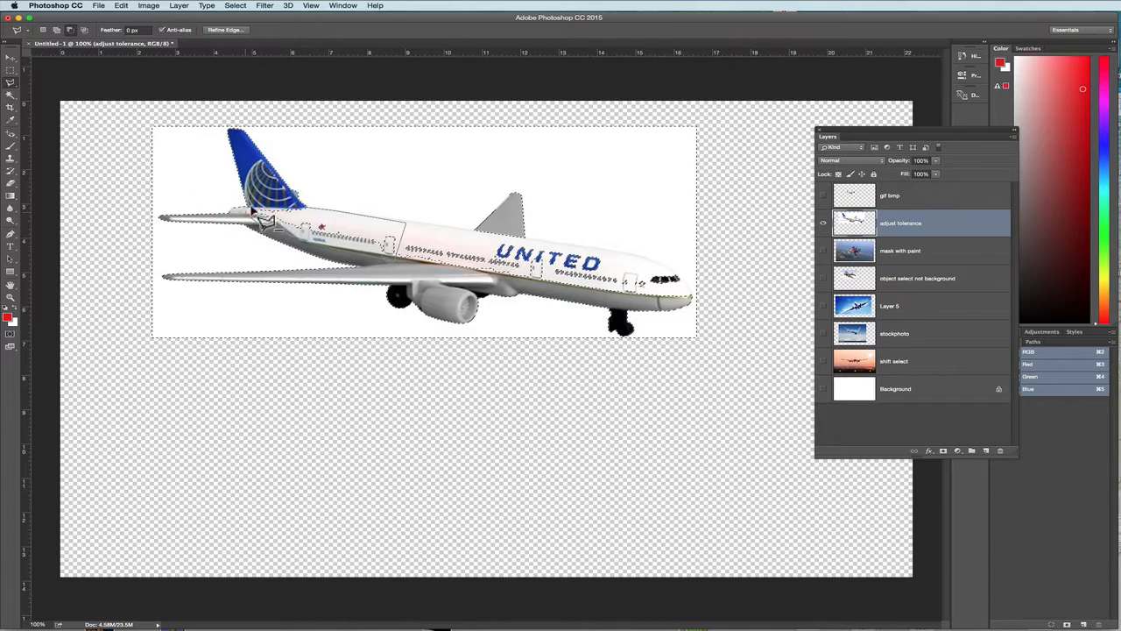
pyautogui.click(264, 201)
pyautogui.click(278, 200)
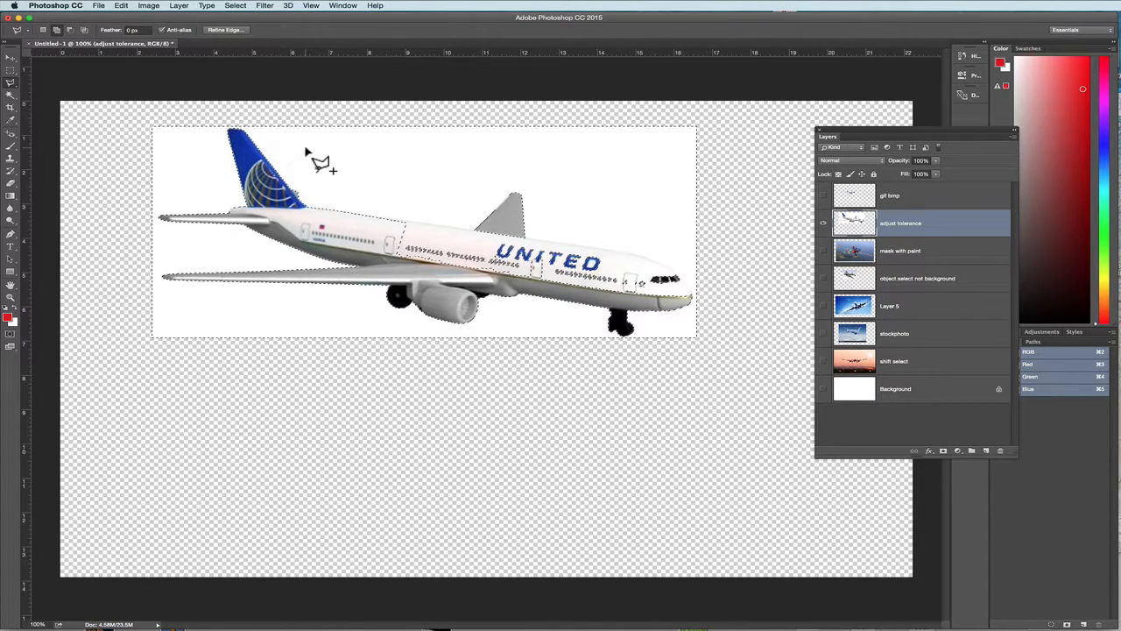
# Compare Magic Wand selections at tolerance 32 on the white background, the blue tail fin and the gray far wing.
pyautogui.click(10, 95)
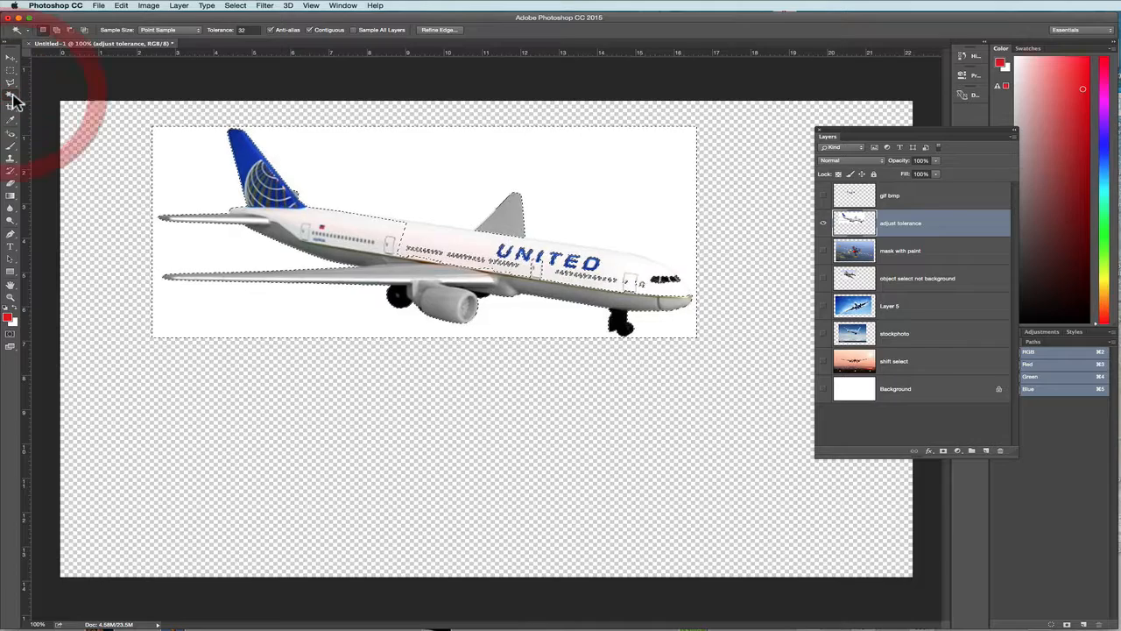
pyautogui.click(443, 173)
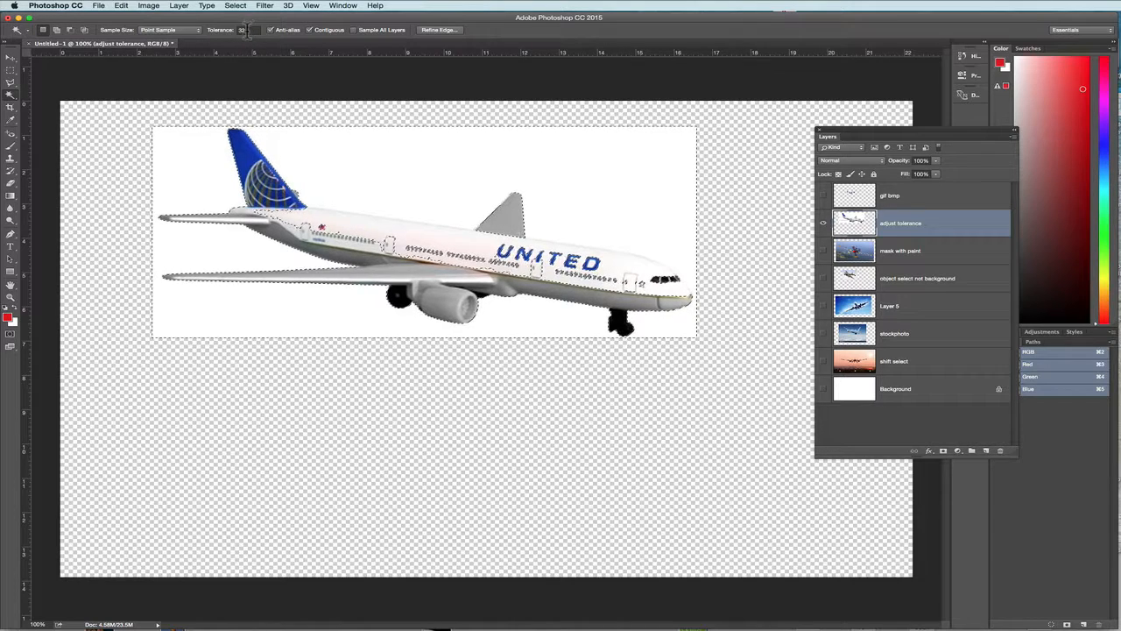
pyautogui.click(247, 146)
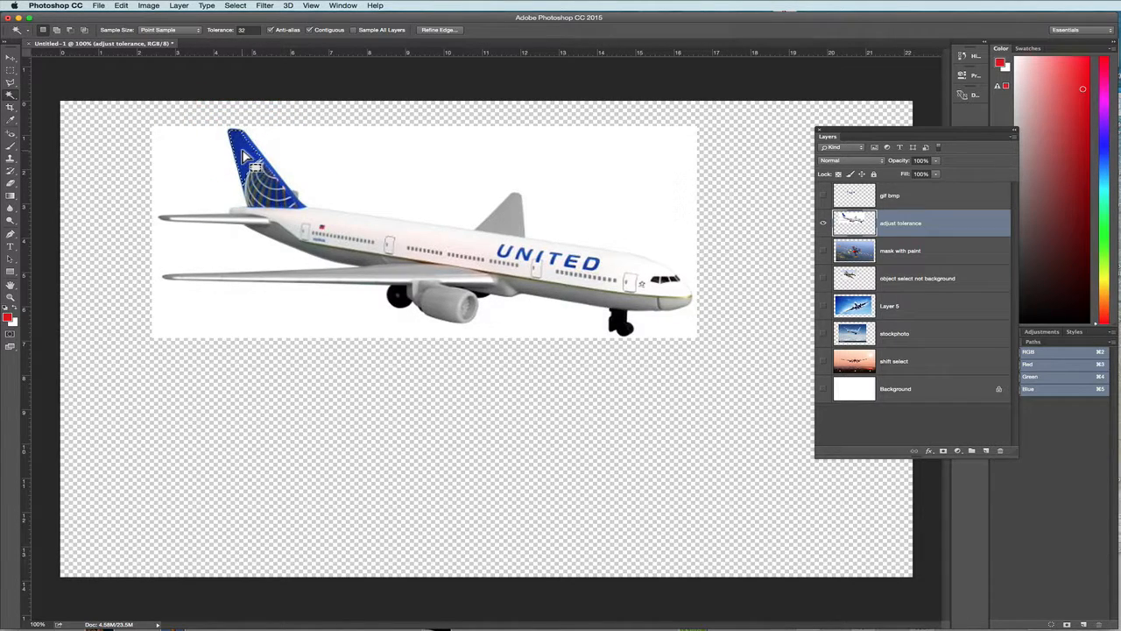
pyautogui.click(339, 163)
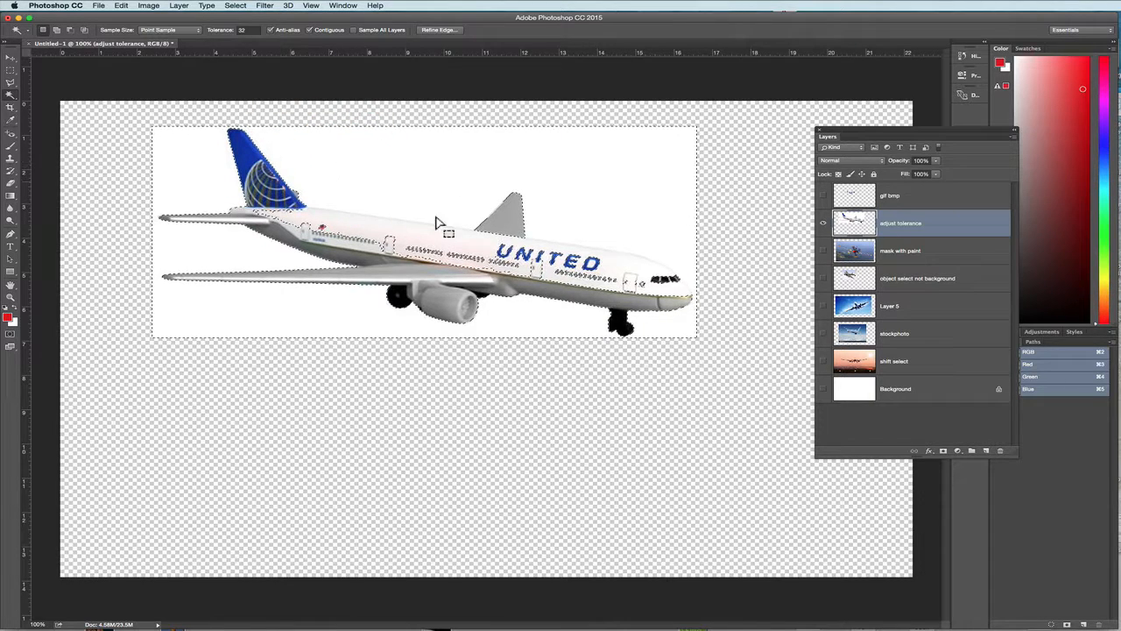
pyautogui.click(505, 222)
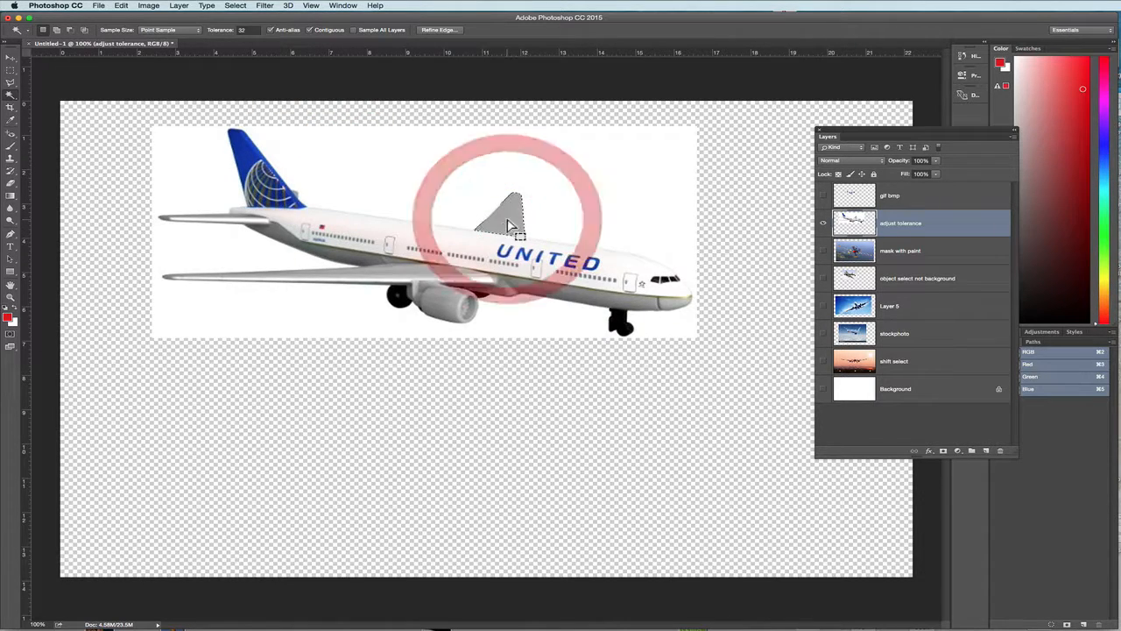
# Set the Magic Wand tolerance to 2 and build up a selection of the white areas around the airplane.
pyautogui.doubleClick(249, 30)
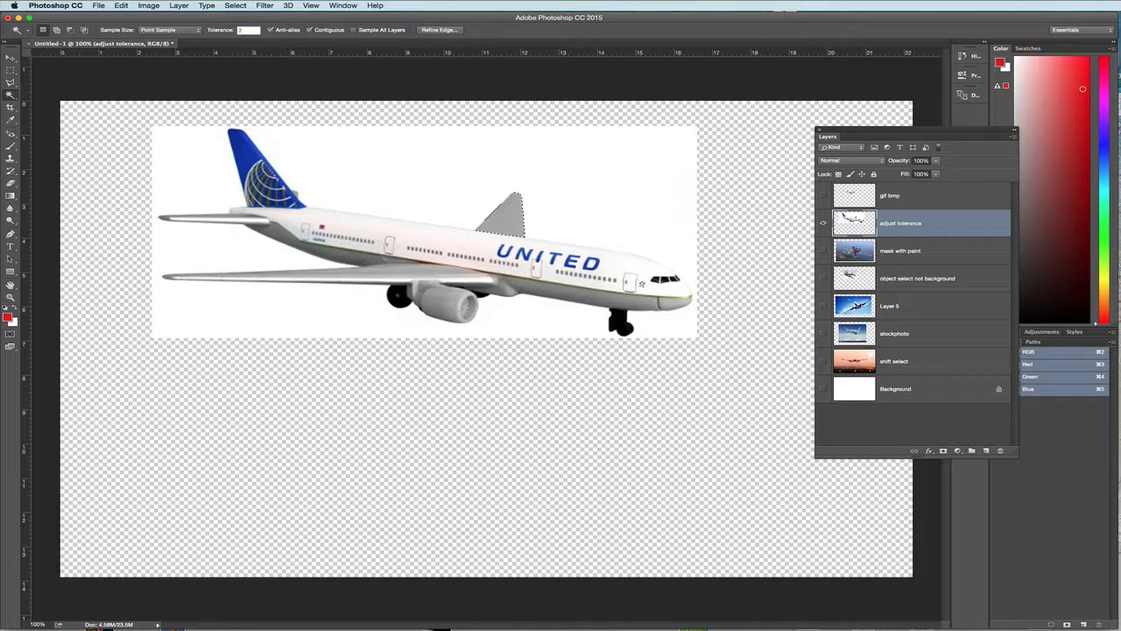
pyautogui.write('2')
pyautogui.click(322, 145)
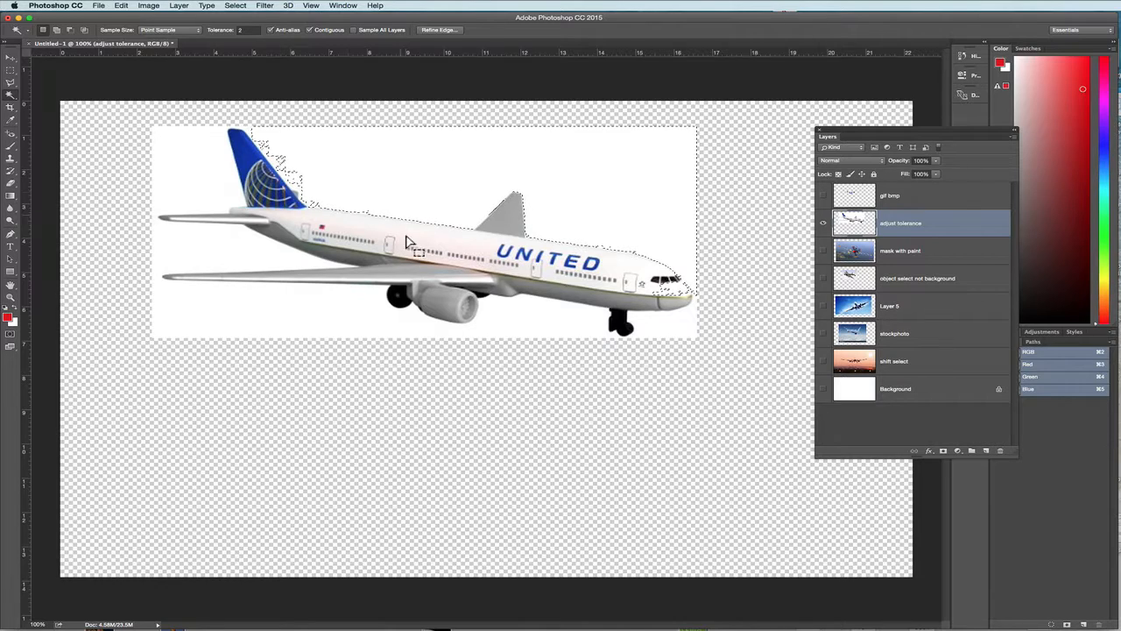
pyautogui.keyDown('shift'); pyautogui.click(273, 167); pyautogui.keyUp('shift')
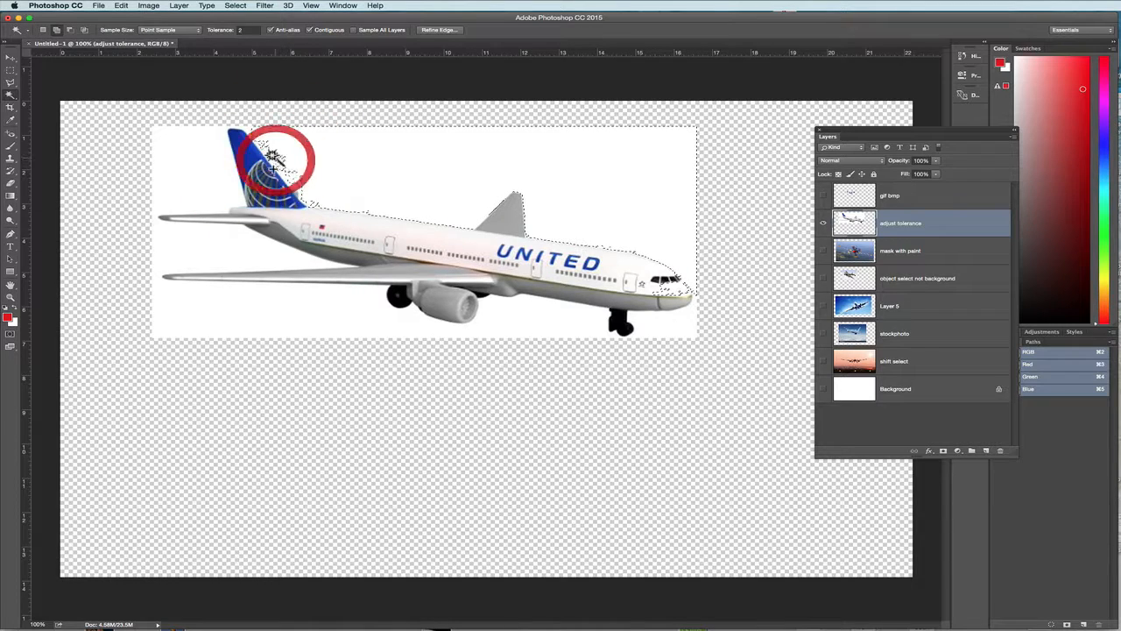
pyautogui.click(214, 165)
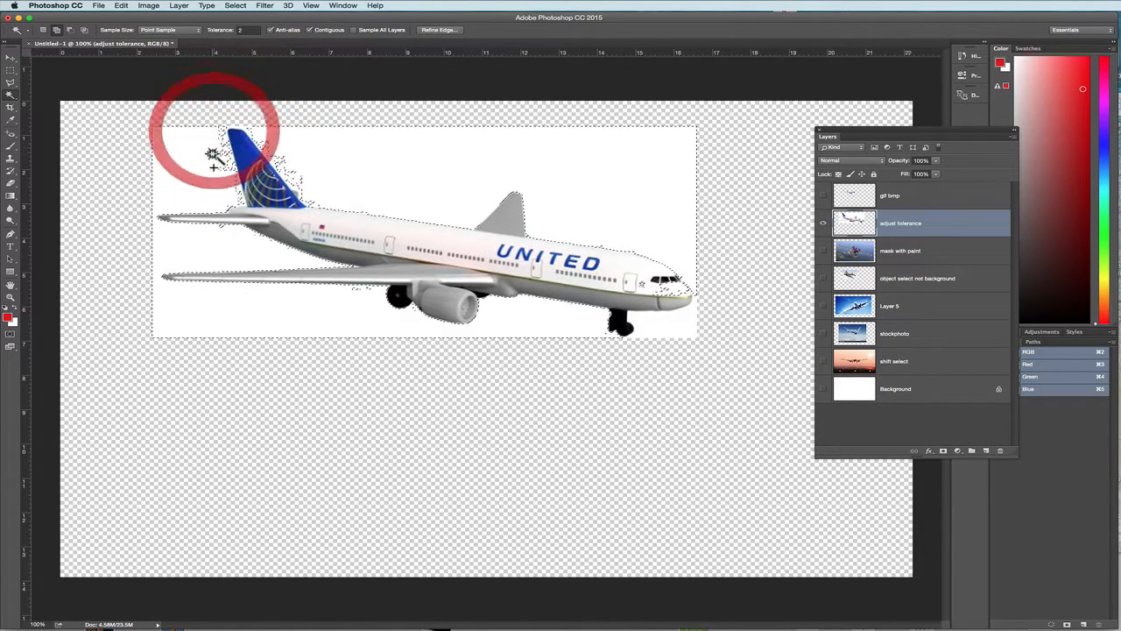
pyautogui.click(334, 339)
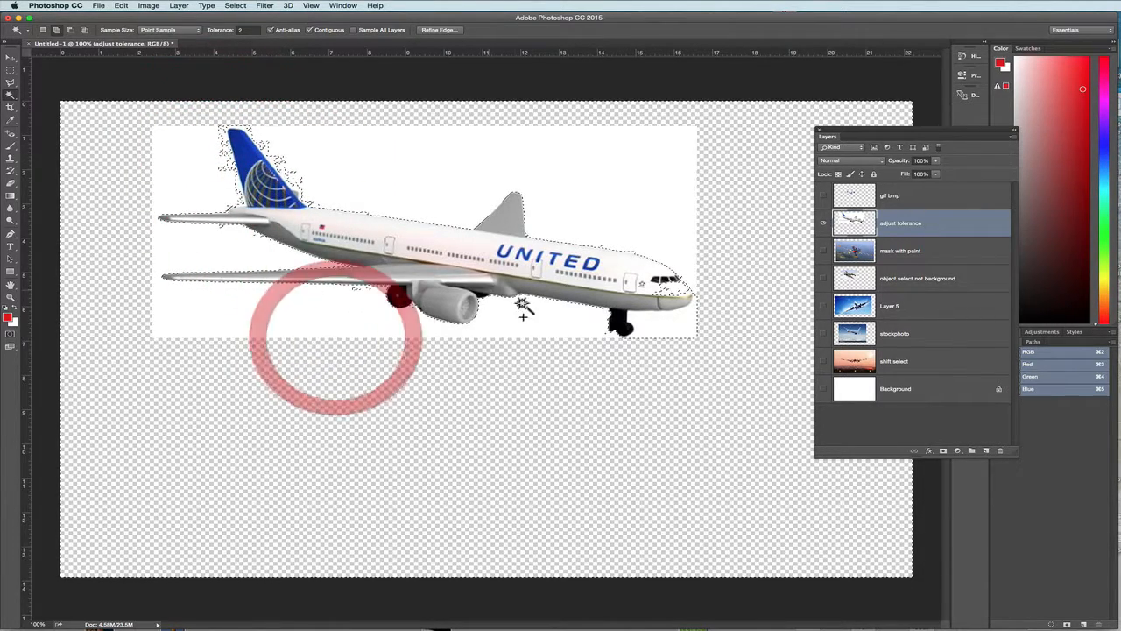
pyautogui.click(552, 320)
# Set the Magic Wand tolerance to 3 and select all white areas above, behind and below the airplane.
pyautogui.click(232, 31)
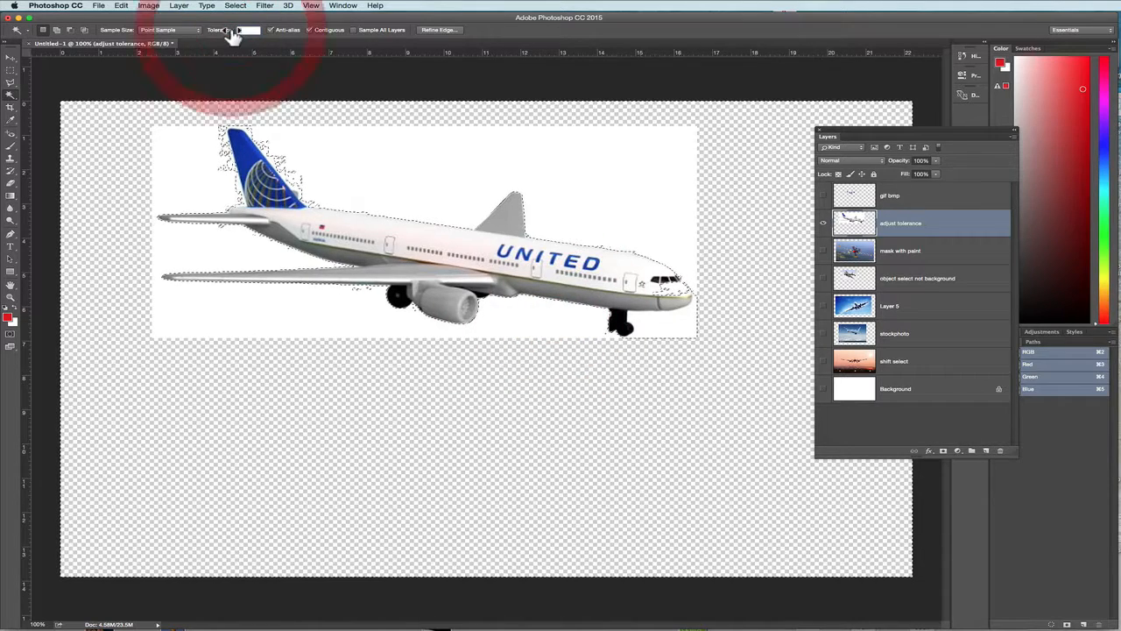
pyautogui.write('3')
pyautogui.click(323, 156)
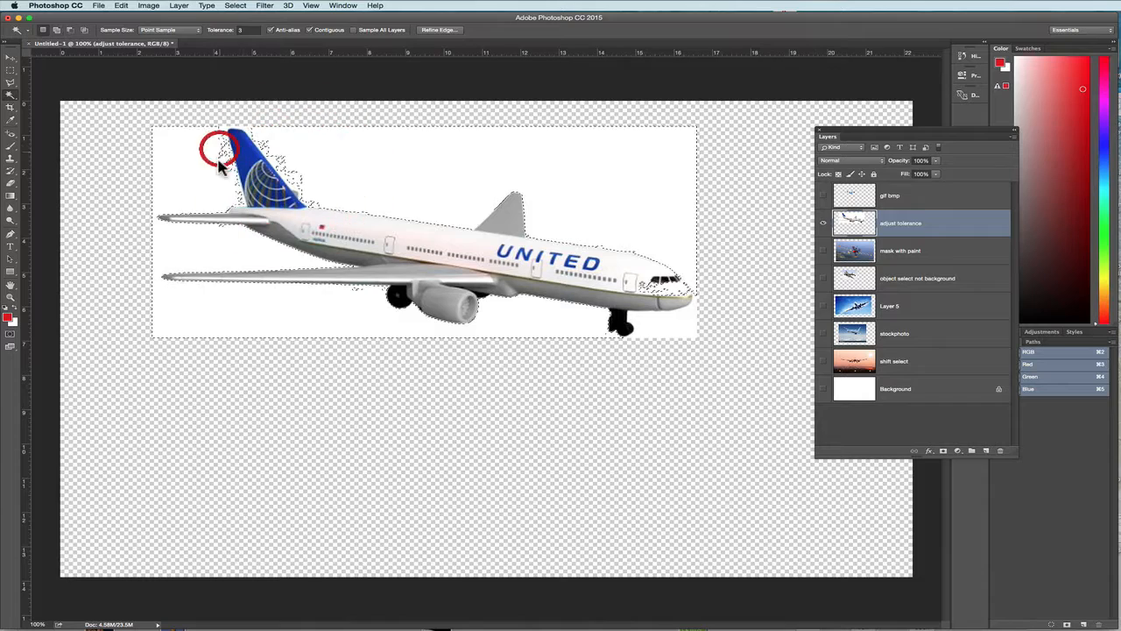
pyautogui.click(332, 314)
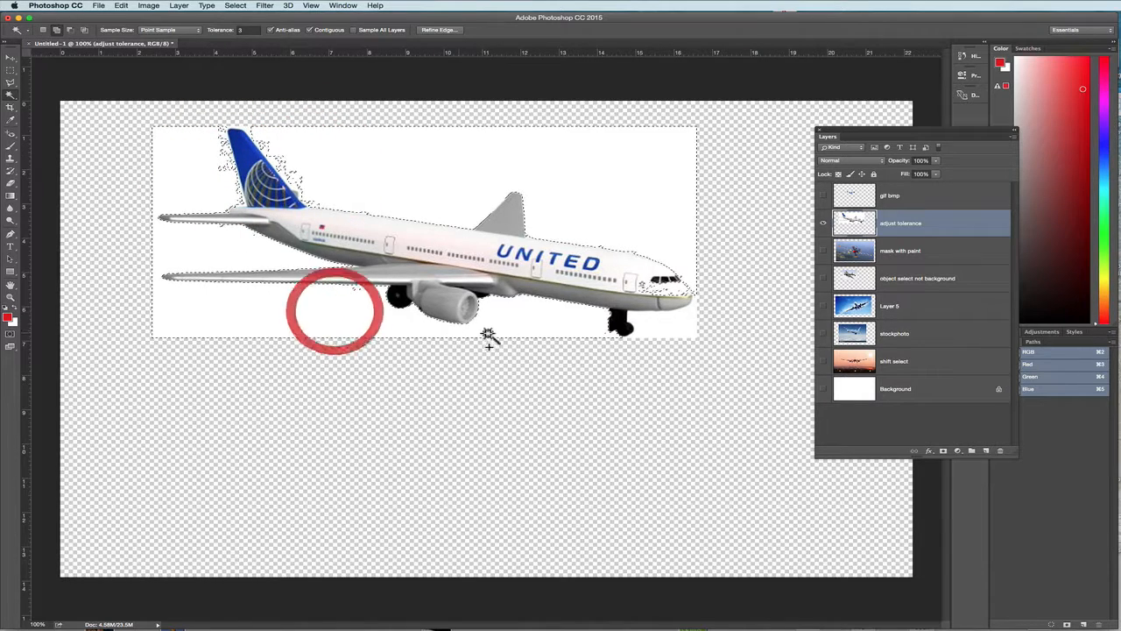
pyautogui.keyDown('shift'); pyautogui.click(656, 221); pyautogui.keyUp('shift')
pyautogui.keyDown('shift'); pyautogui.click(661, 333); pyautogui.keyUp('shift')
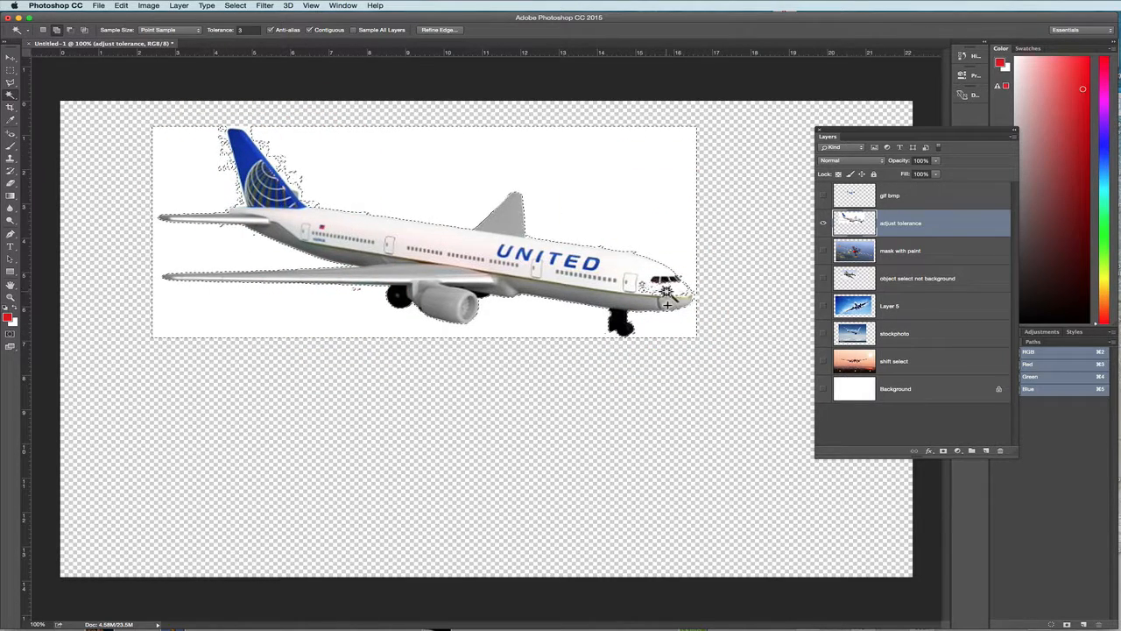
# Clean up the background selection with the Polygonal Lasso, subtracting the stray areas around the airplane's cockpit and nose.
pyautogui.click(10, 82)
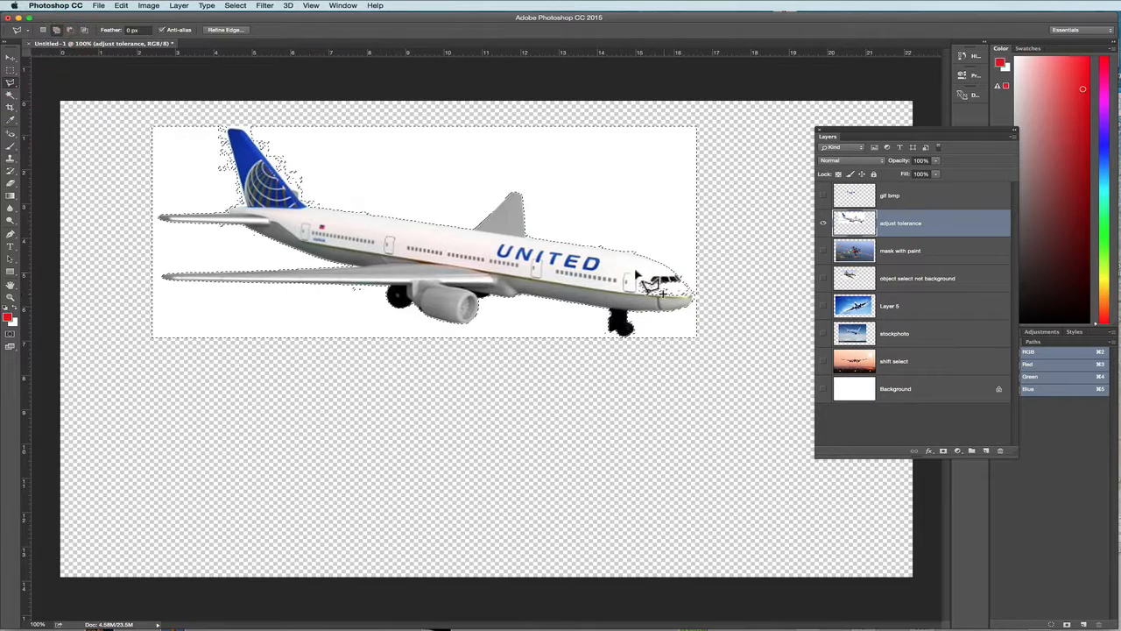
pyautogui.moveTo(649, 267); pyautogui.dragTo(691, 289)
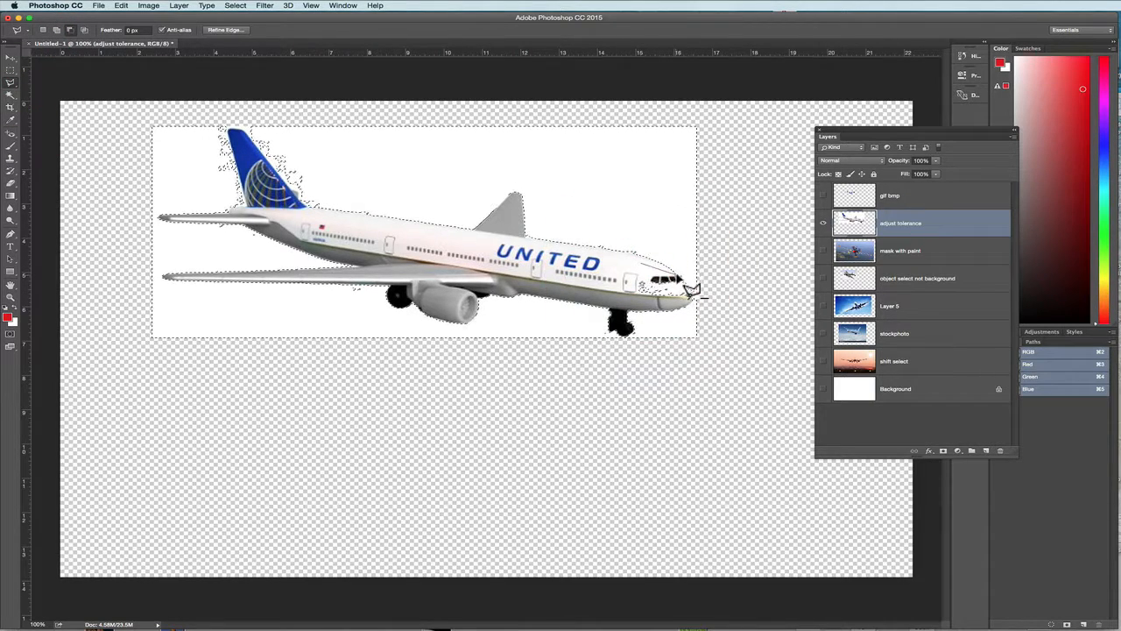
pyautogui.click(692, 291)
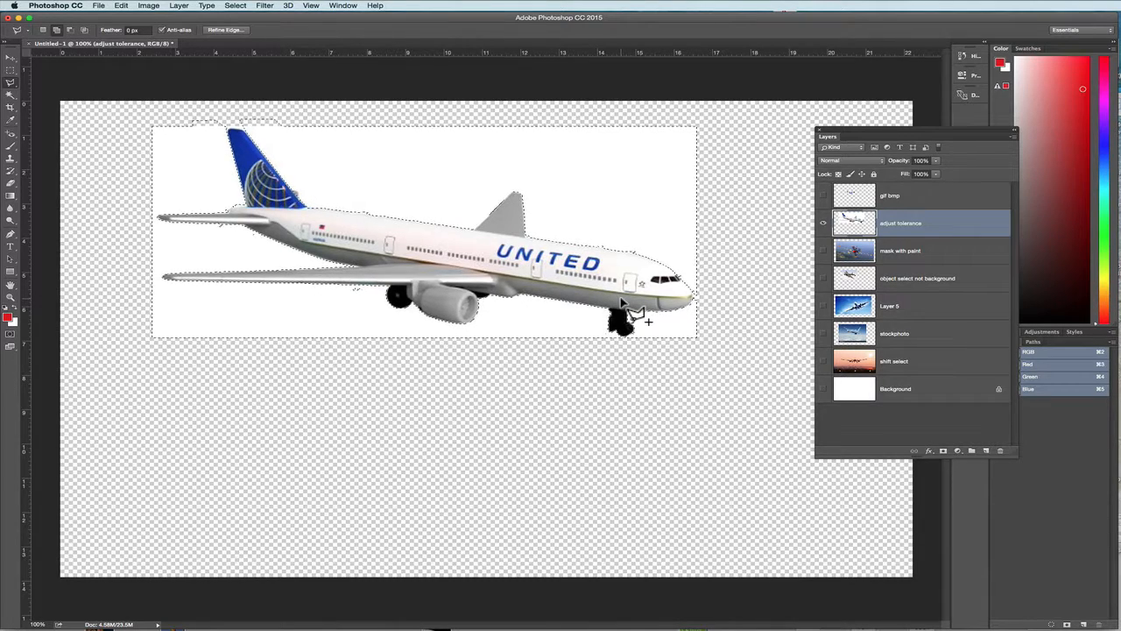
# Delete the selected white background from the adjust tolerance layer and undo the deletion.
pyautogui.press('Delete')
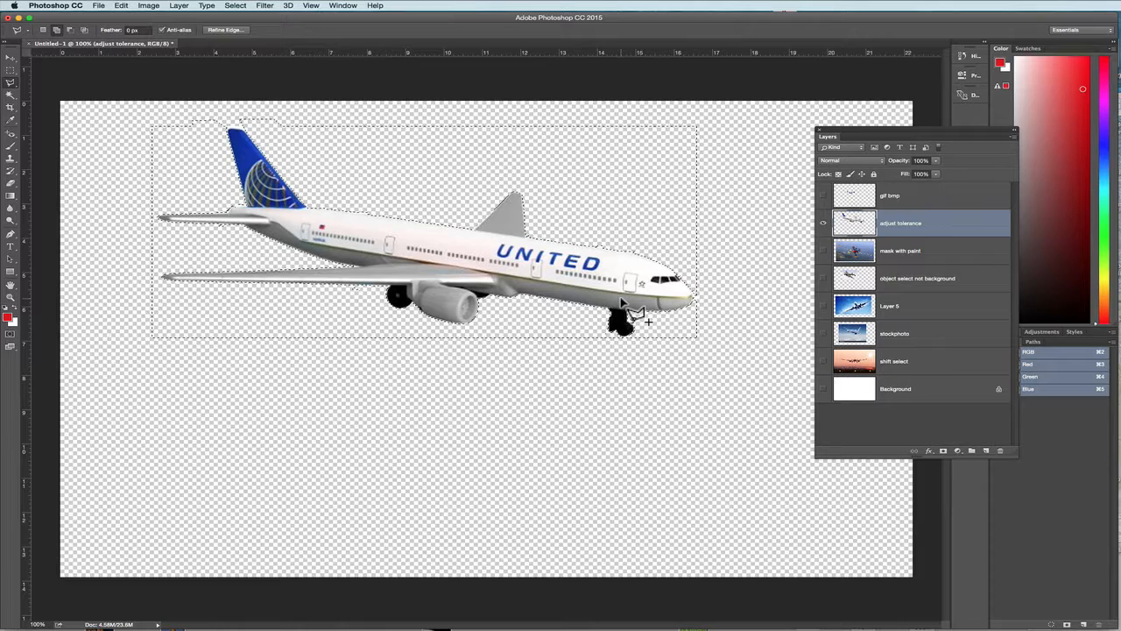
pyautogui.press('super+BackSpace')
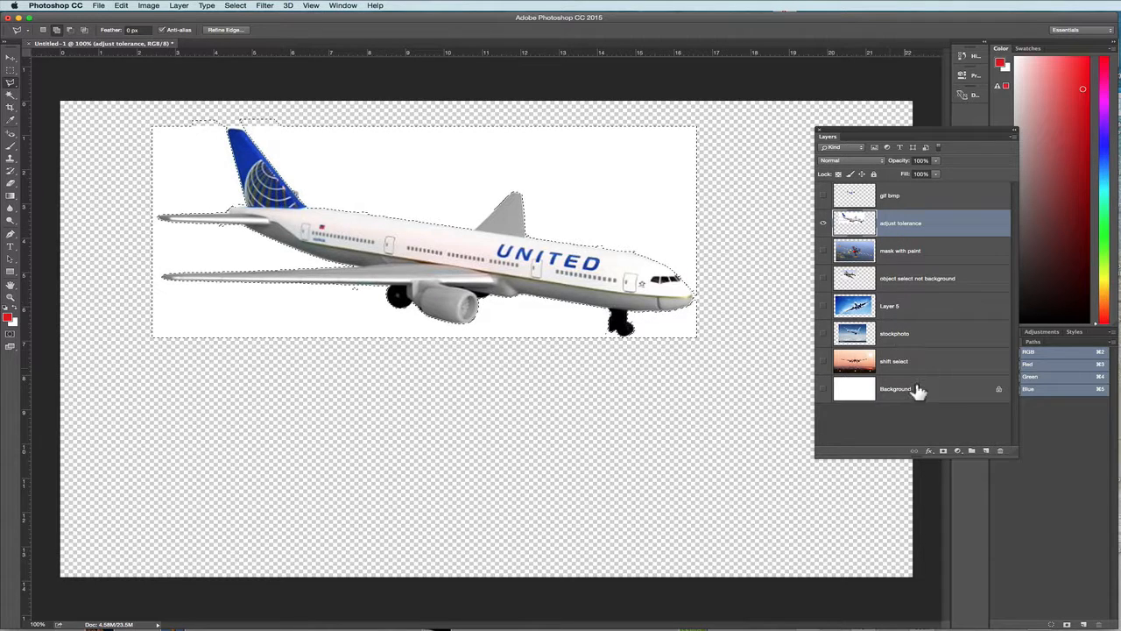
# Add a layer mask to the adjust tolerance layer from the background selection and invert the mask.
pyautogui.click(943, 451)
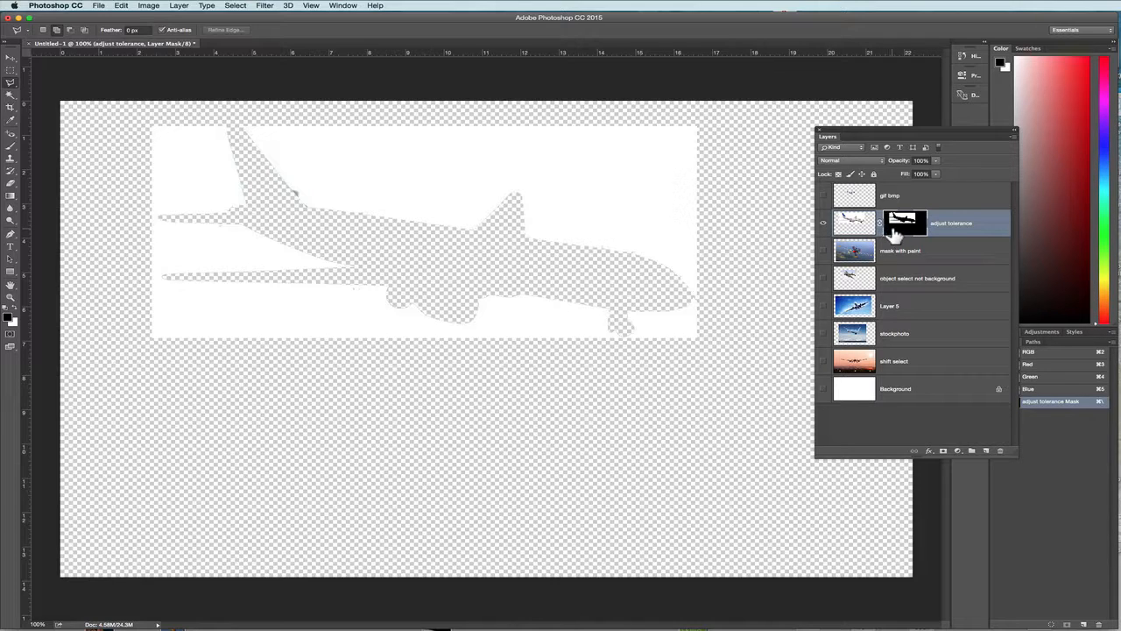
pyautogui.click(147, 7)
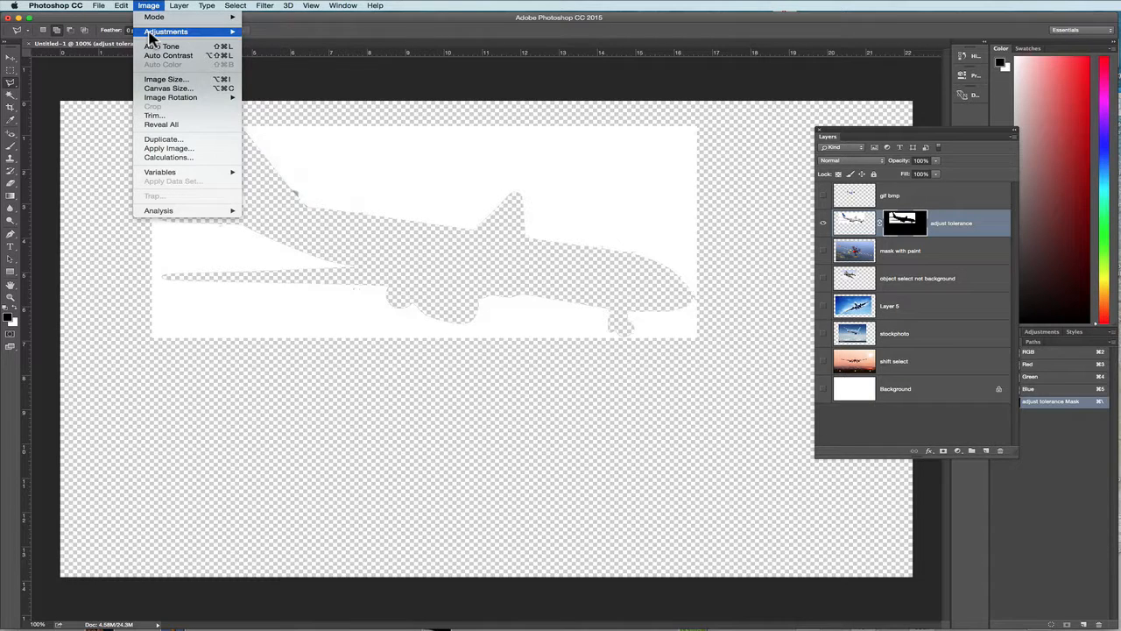
pyautogui.moveTo(152, 35)
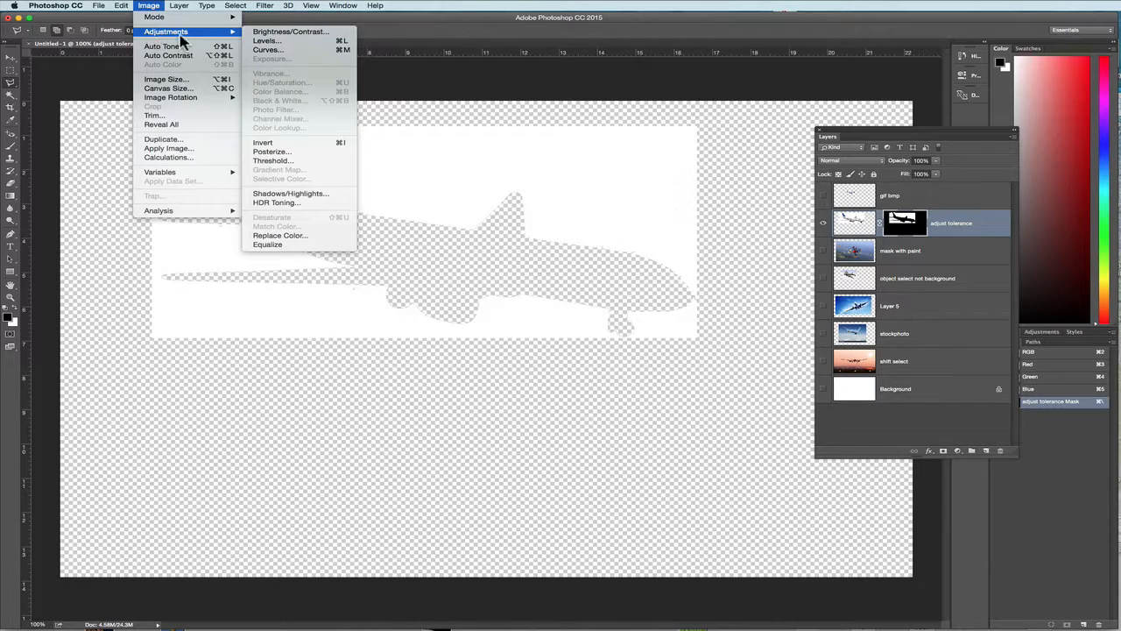
pyautogui.click(266, 145)
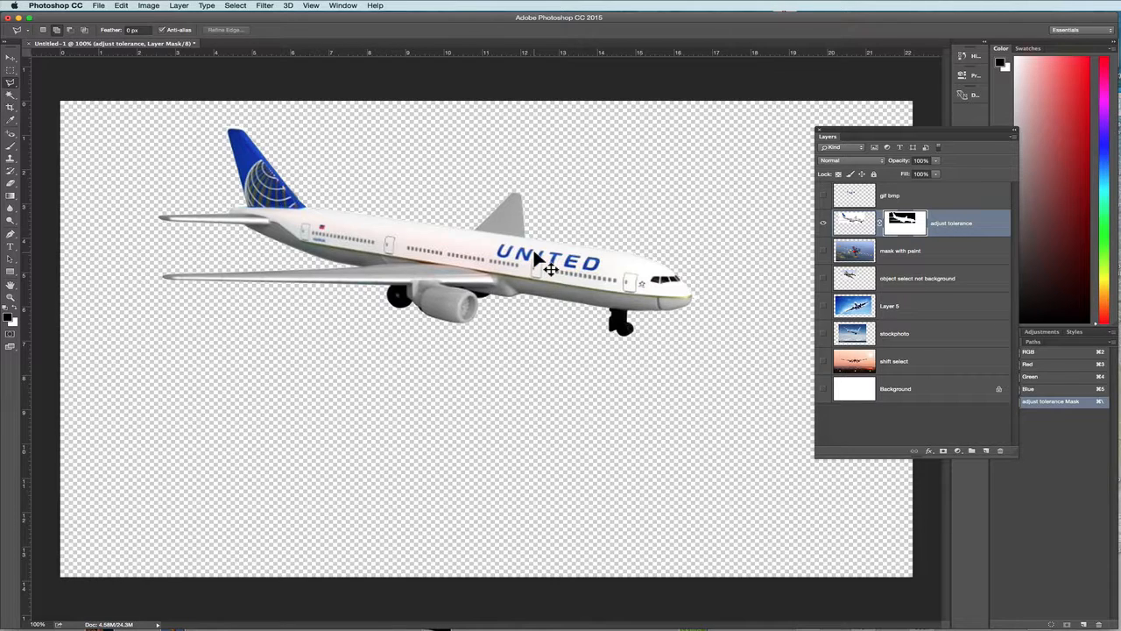
# Toggle the inversion of the adjust tolerance layer's mask for comparison and view the mask alone on the canvas.
pyautogui.press('super+i')
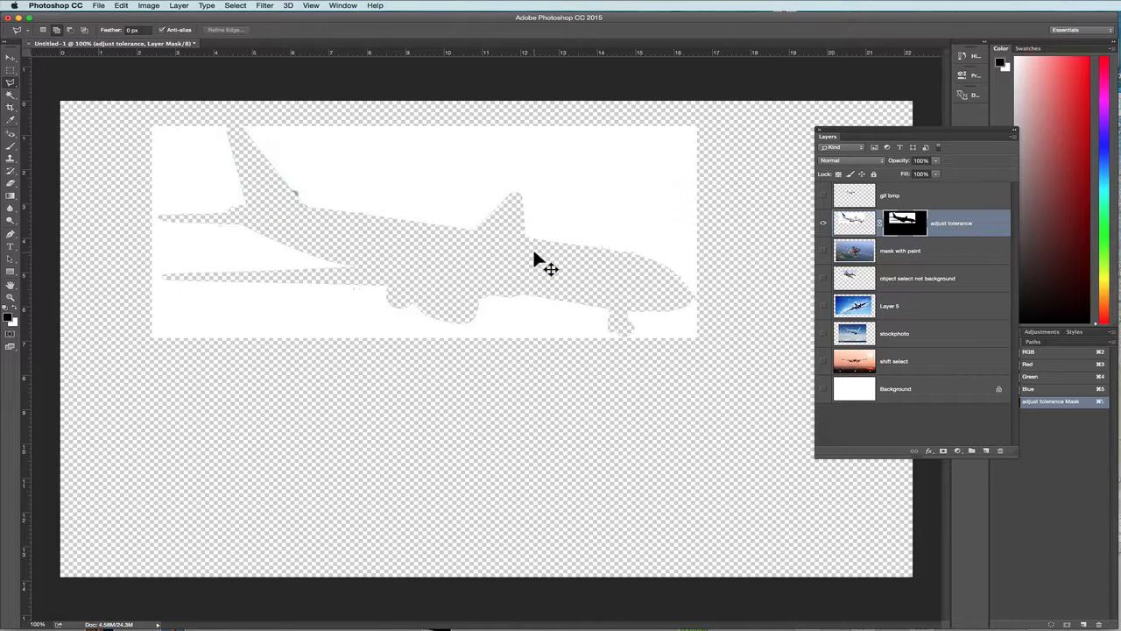
pyautogui.press('super+z')
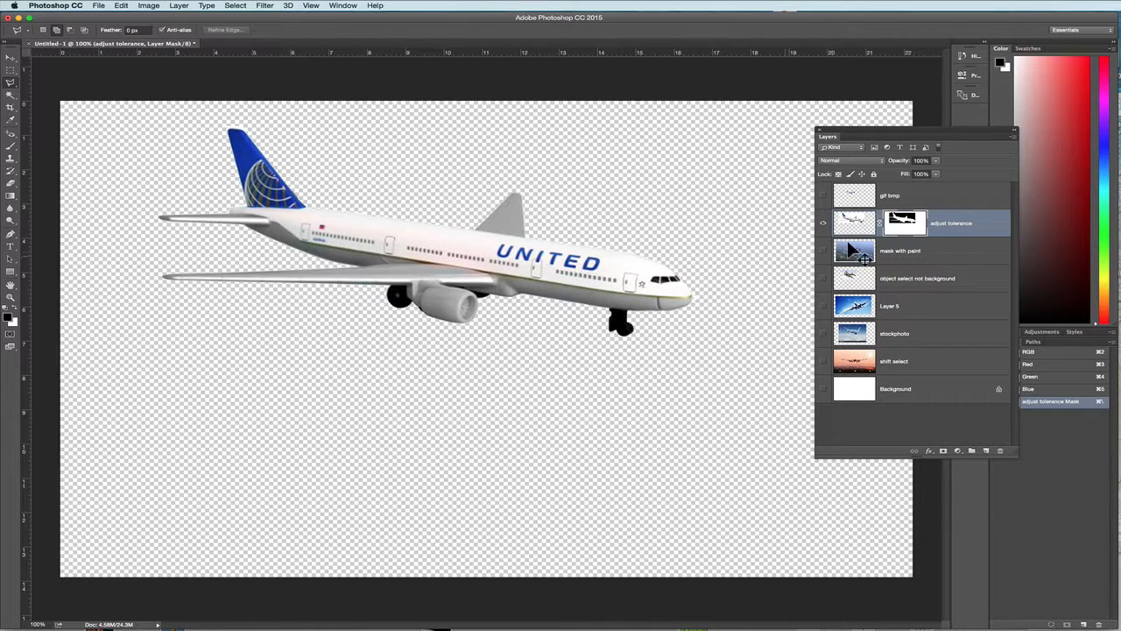
pyautogui.moveTo(909, 252)
pyautogui.mouseDown()
pyautogui.moveTo(928, 274)
pyautogui.moveTo(991, 445)
pyautogui.moveTo(907, 254)
pyautogui.mouseUp()
pyautogui.keyDown('alt'); pyautogui.click(904, 224); pyautogui.keyUp('alt')
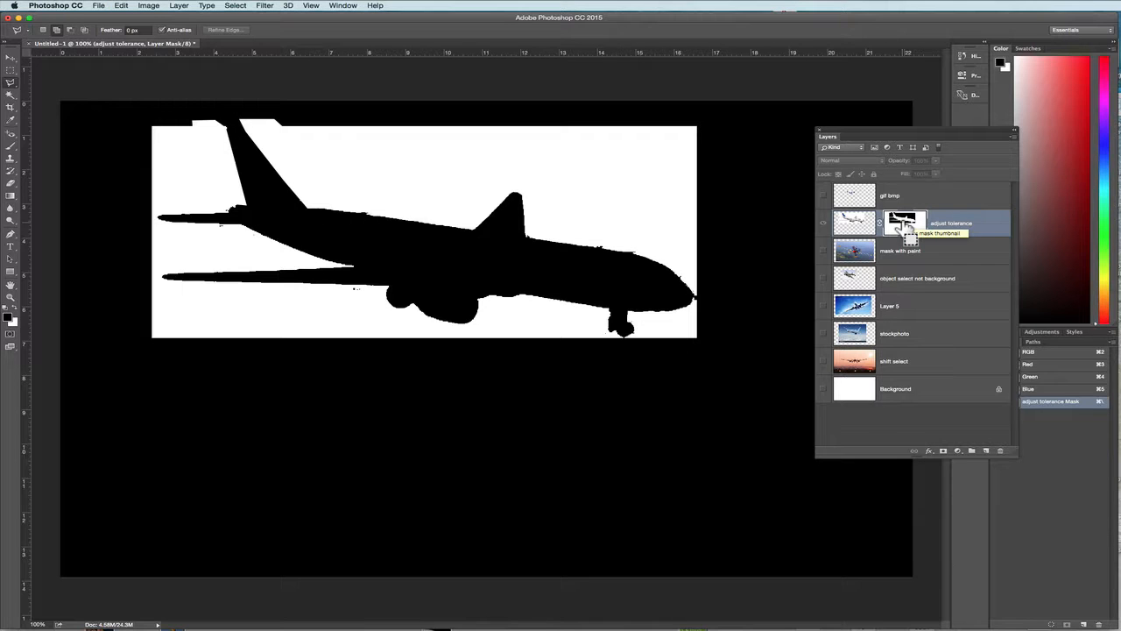
pyautogui.press('super+z')
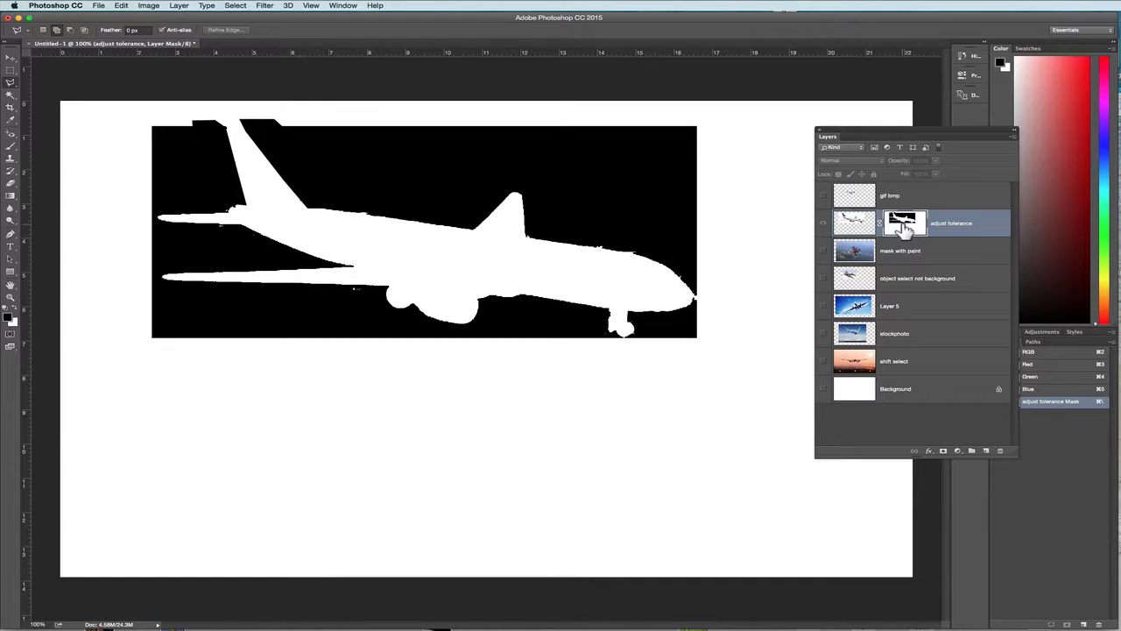
# Step back through the history to remove the layer mask from the adjust tolerance layer and bring back the background selection.
pyautogui.press('super+alt+z')
pyautogui.press('super+alt+z')
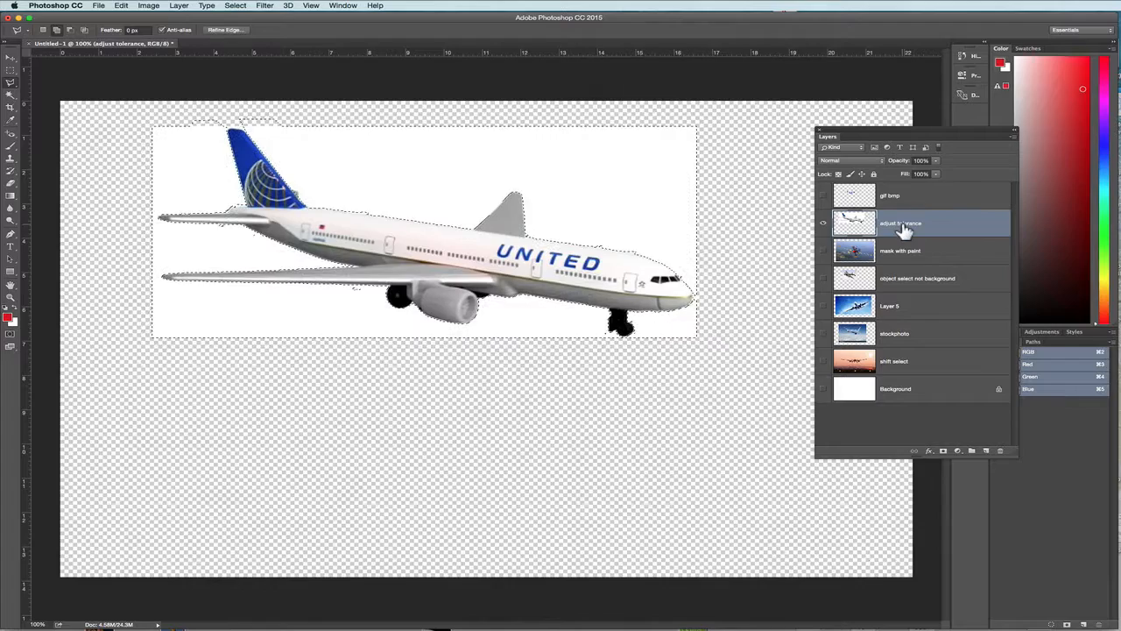
pyautogui.moveTo(908, 243); pyautogui.dragTo(907, 230)
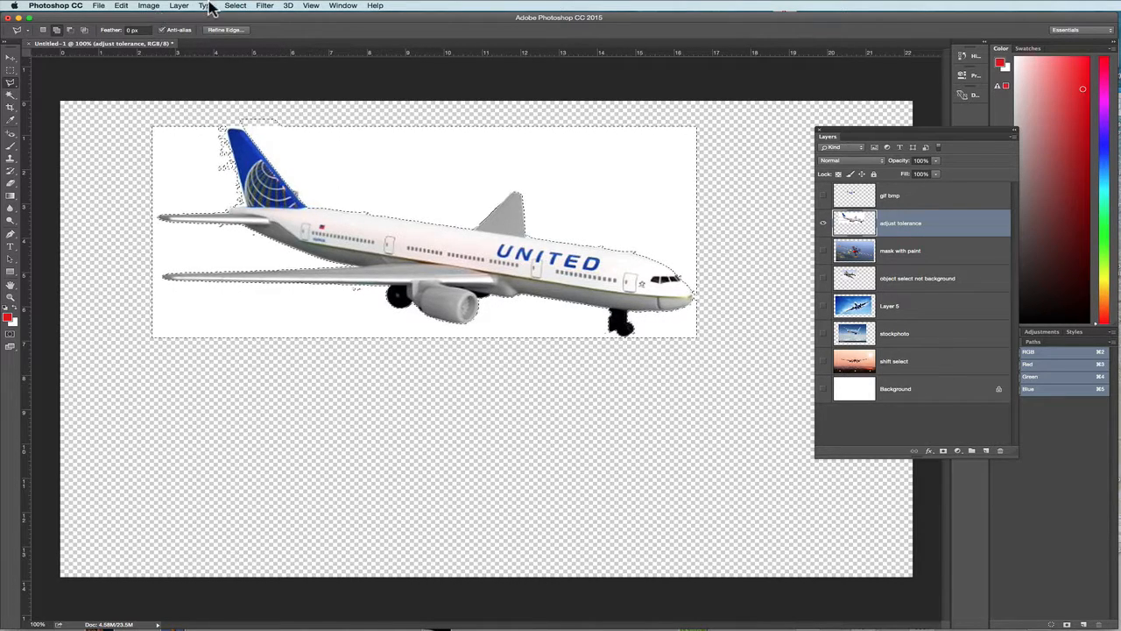
# Inverse the background selection and add a layer mask from it to the adjust tolerance layer.
pyautogui.click(235, 7)
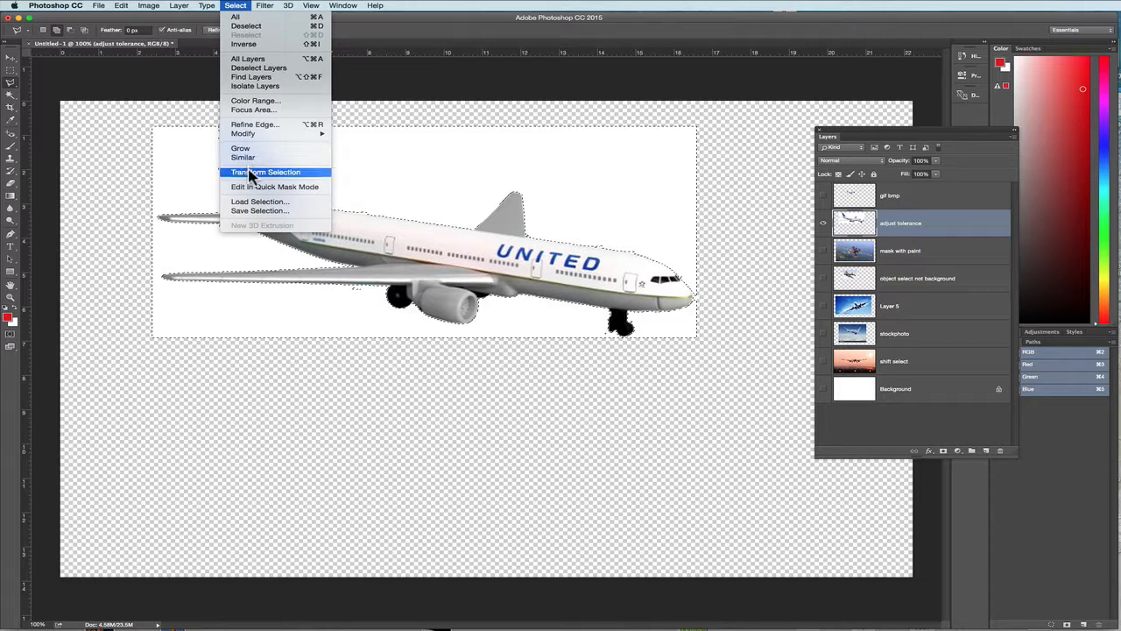
pyautogui.click(270, 44)
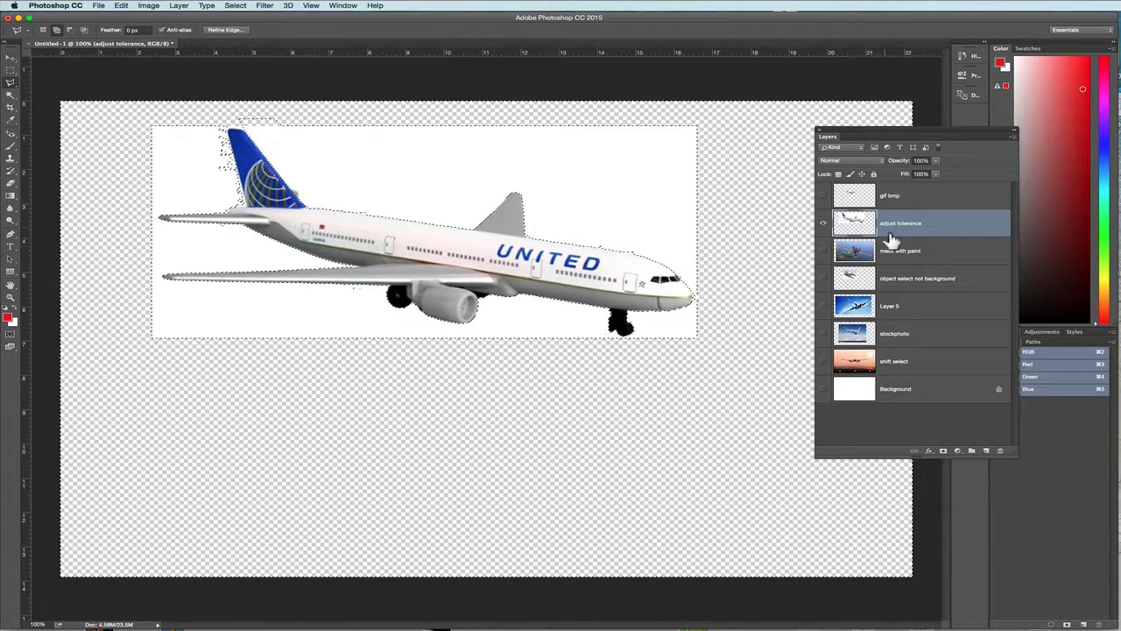
pyautogui.click(943, 451)
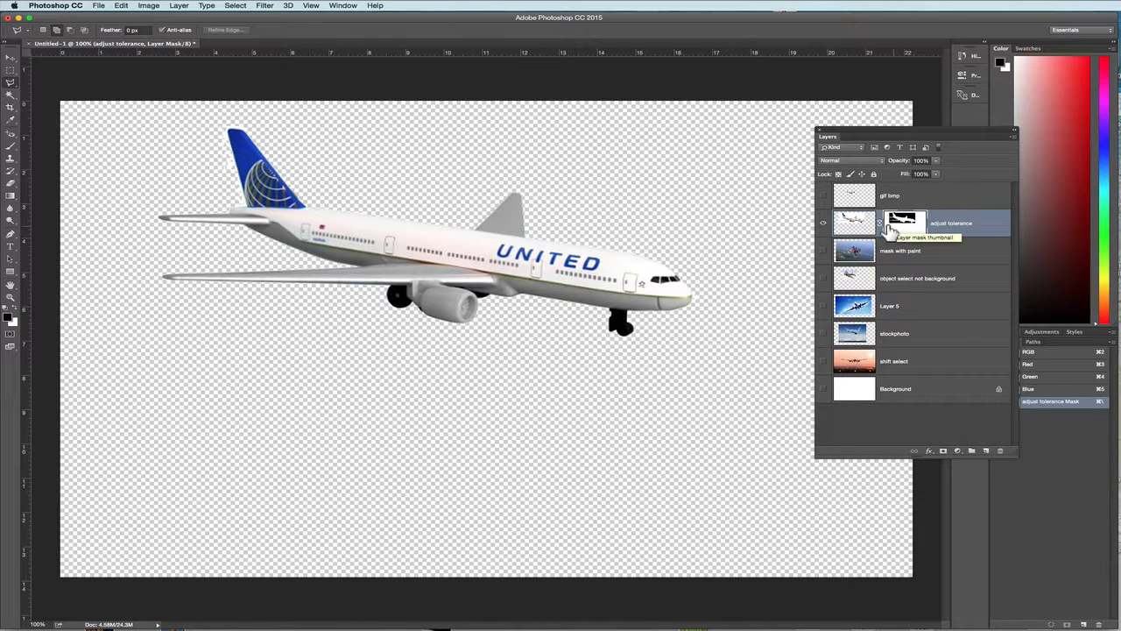
# Hide the adjust tolerance layer, show the mask with paint layer and add a blank layer mask to it.
pyautogui.click(822, 224)
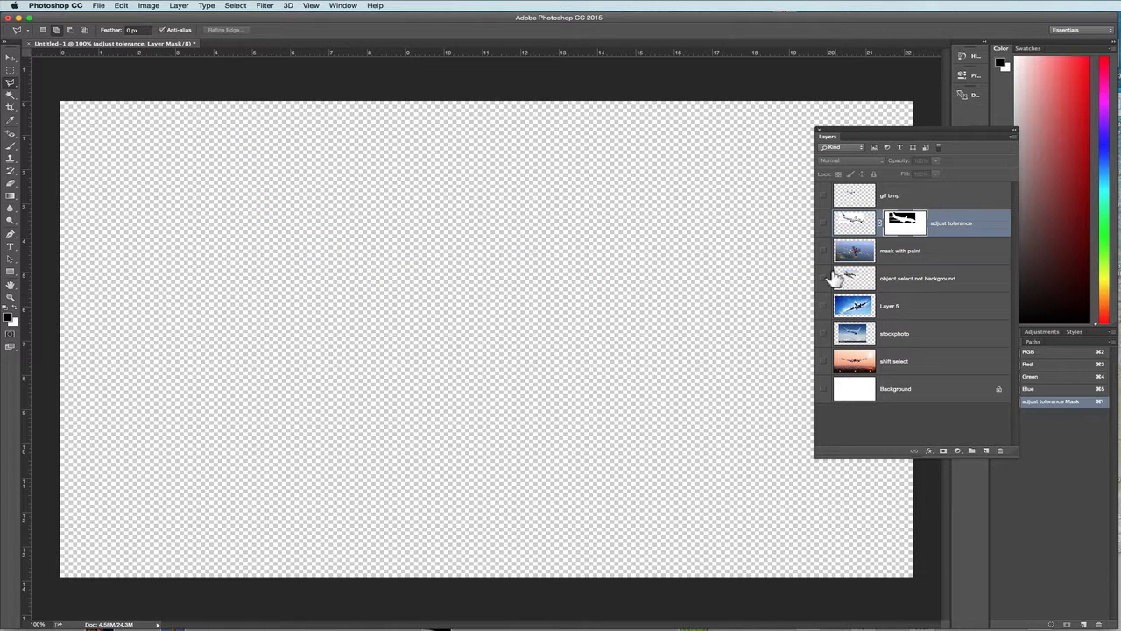
pyautogui.click(919, 254)
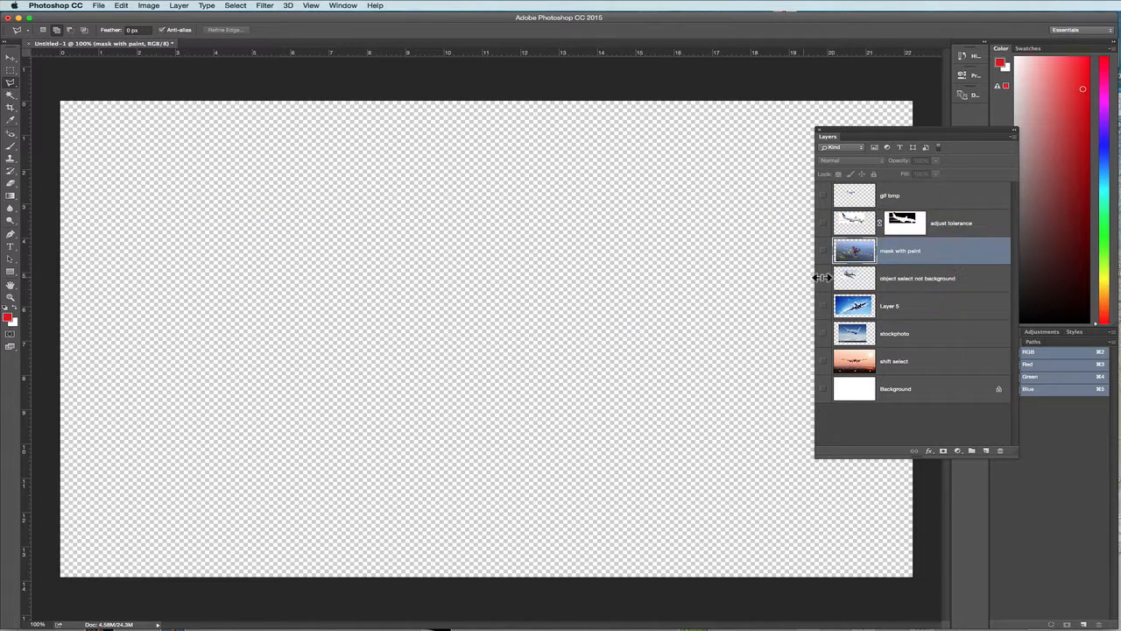
pyautogui.click(822, 251)
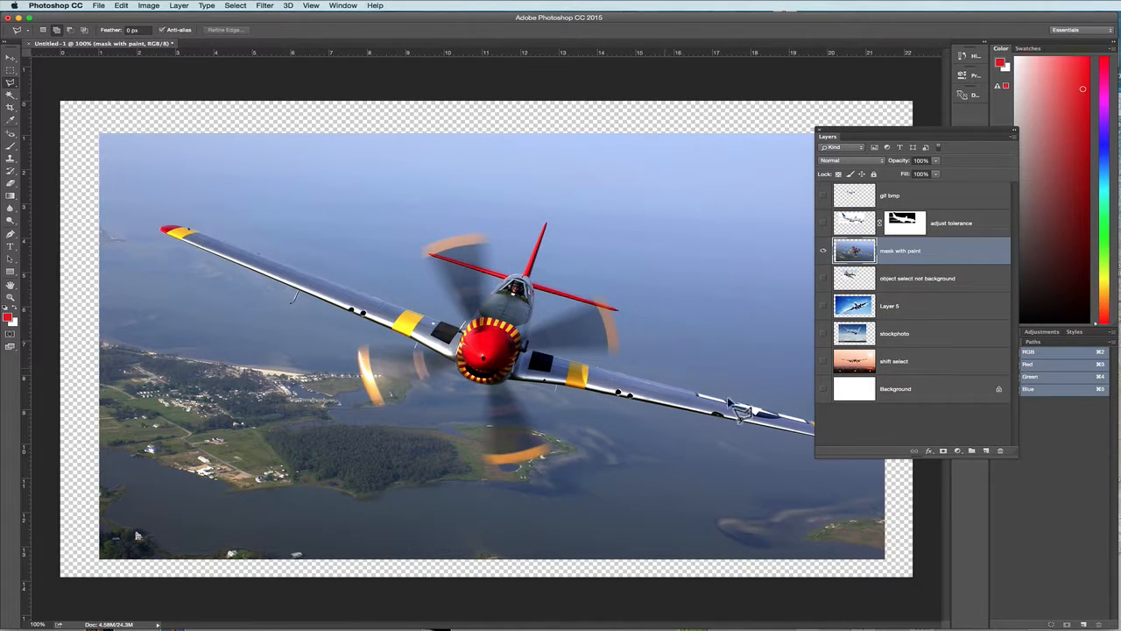
pyautogui.click(943, 451)
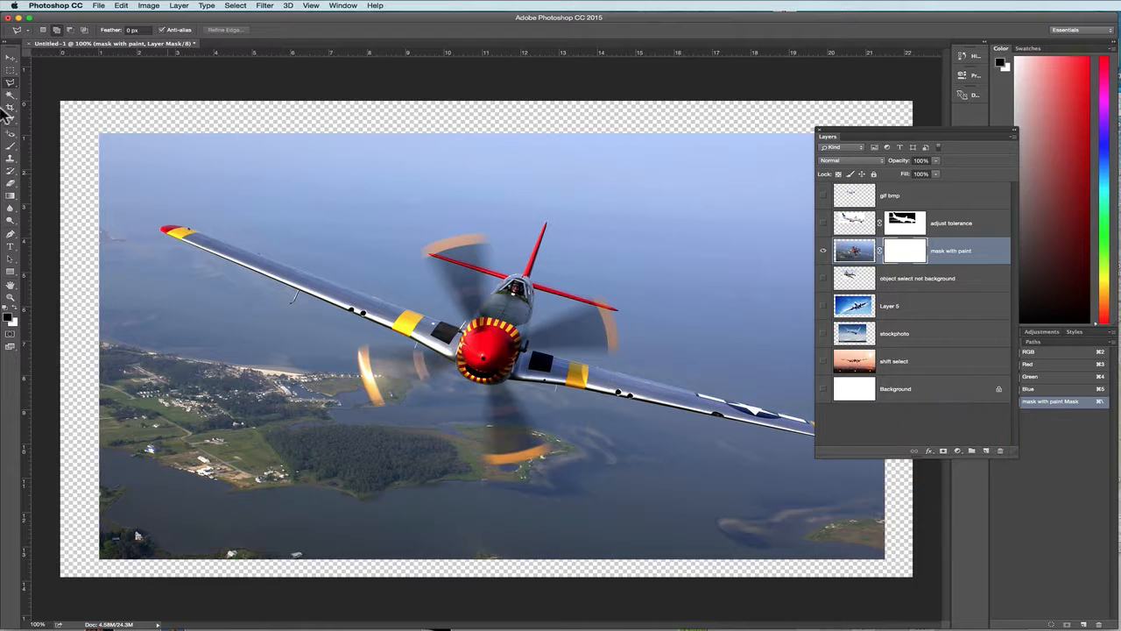
# Paint black on the mask with the Brush, enlarged to 100 px, to hide the sky across the upper part of the image.
pyautogui.click(11, 145)
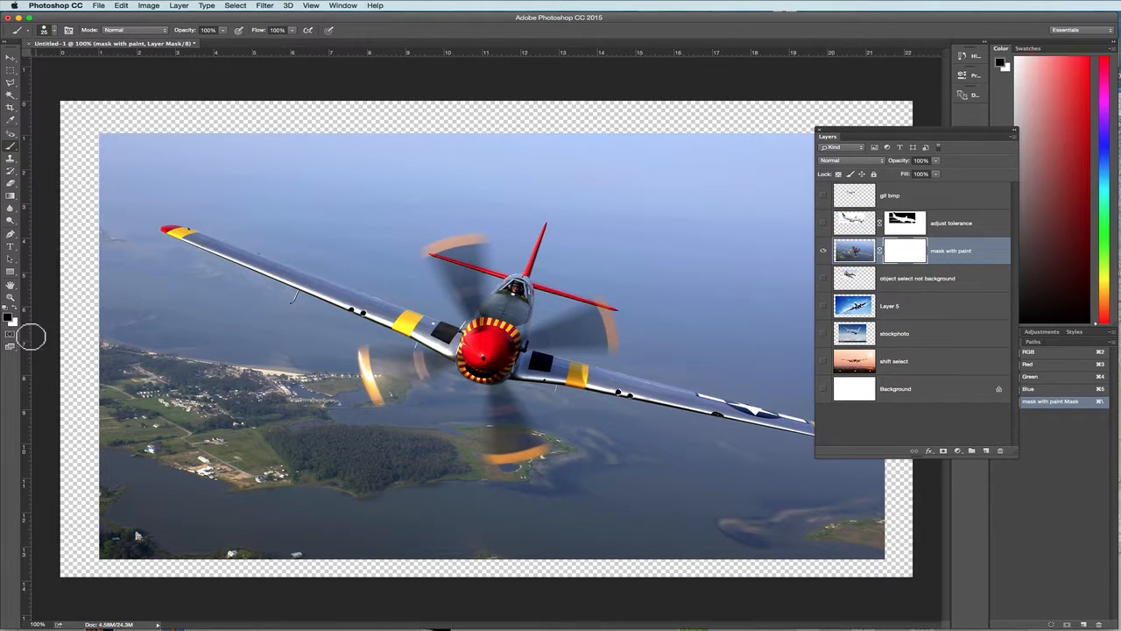
pyautogui.moveTo(303, 173)
pyautogui.mouseDown()
pyautogui.moveTo(394, 143)
pyautogui.moveTo(329, 176)
pyautogui.moveTo(364, 179)
pyautogui.moveTo(349, 148)
pyautogui.moveTo(447, 136)
pyautogui.moveTo(307, 184)
pyautogui.moveTo(309, 201)
pyautogui.moveTo(339, 205)
pyautogui.moveTo(156, 156)
pyautogui.moveTo(330, 143)
pyautogui.moveTo(133, 140)
pyautogui.moveTo(71, 158)
pyautogui.moveTo(107, 172)
pyautogui.moveTo(98, 178)
pyautogui.moveTo(353, 206)
pyautogui.moveTo(460, 166)
pyautogui.moveTo(427, 171)
pyautogui.moveTo(586, 169)
pyautogui.moveTo(462, 137)
pyautogui.moveTo(560, 145)
pyautogui.moveTo(613, 180)
pyautogui.mouseUp()
pyautogui.press(']')
pyautogui.press(']')
pyautogui.press(']')
pyautogui.press(']')
pyautogui.press(']')
pyautogui.press(']')
pyautogui.press('[')
pyautogui.press('[')
pyautogui.press('[')
pyautogui.press('[')
pyautogui.press(']')
pyautogui.press(']')
pyautogui.press(']')
pyautogui.click(339, 205)
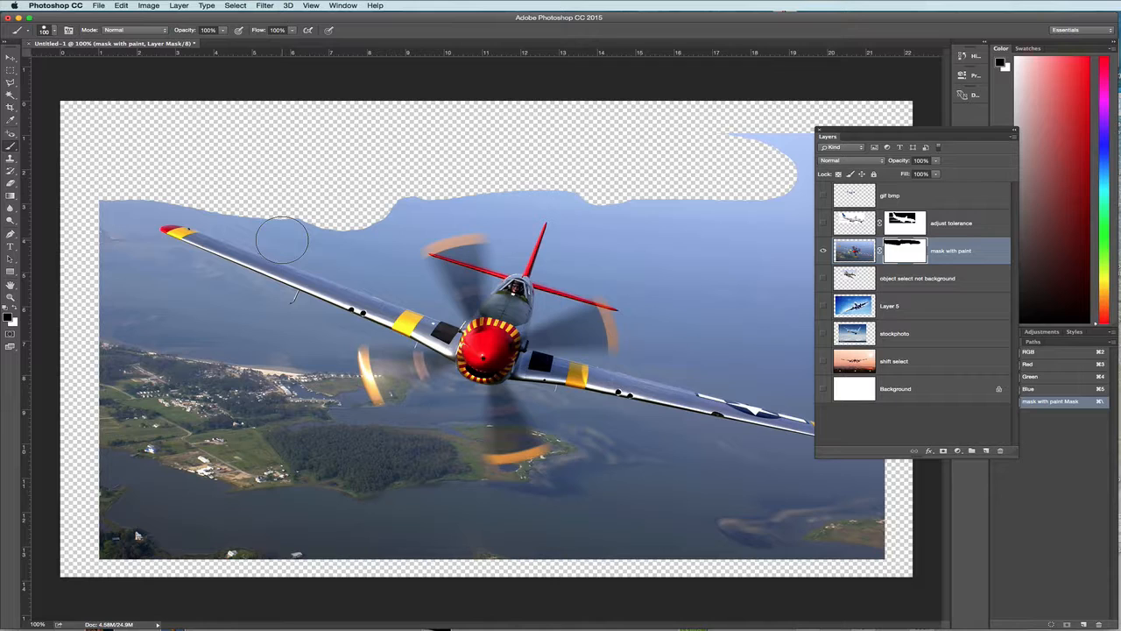
# Reduce the brush size to 15 px and set its hardness to 100%.
pyautogui.press('[')
pyautogui.press('[')
pyautogui.press('[')
pyautogui.press('[')
pyautogui.press('[')
pyautogui.press('[')
pyautogui.press('[')
pyautogui.press('[')
pyautogui.press('[')
pyautogui.press('[')
pyautogui.press('[')
pyautogui.press('[')
pyautogui.click(51, 32)
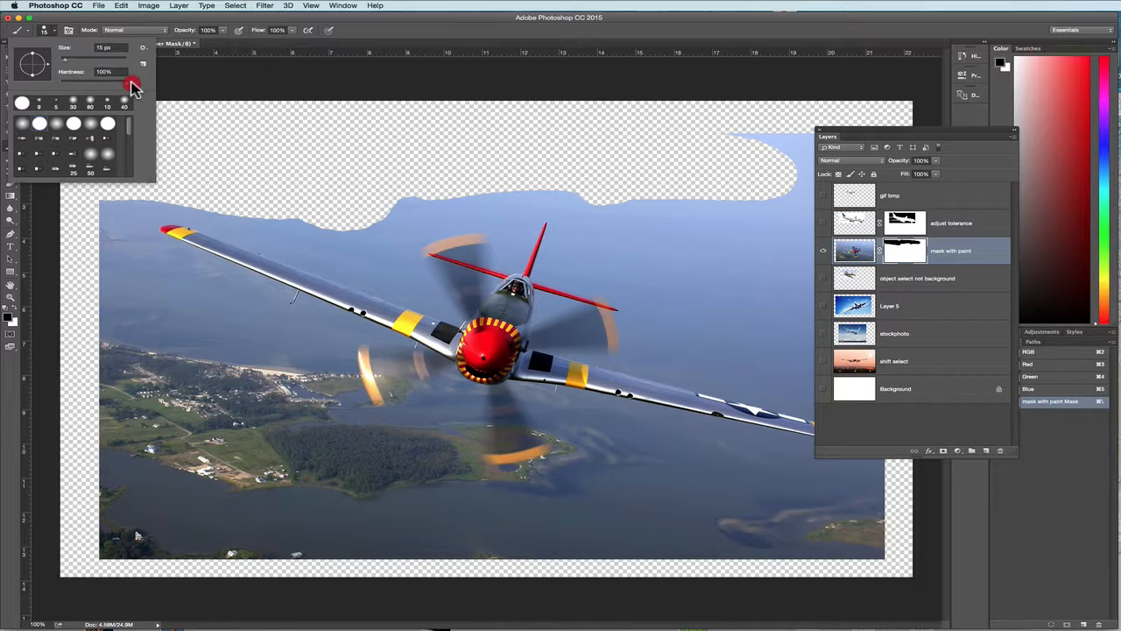
pyautogui.click(127, 90)
pyautogui.click(50, 30)
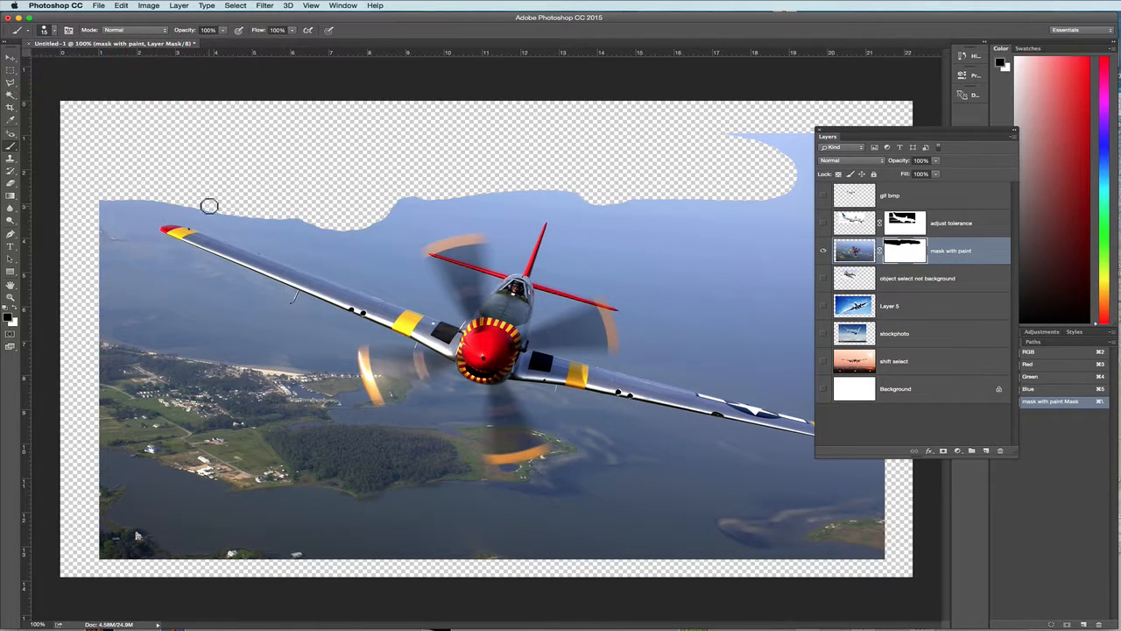
# Mask out the sky with connected straight brush strokes along the wing's upper edge, starting at the red and yellow tip.
pyautogui.moveTo(155, 187); pyautogui.dragTo(214, 213)
pyautogui.moveTo(340, 329); pyautogui.dragTo(197, 145)
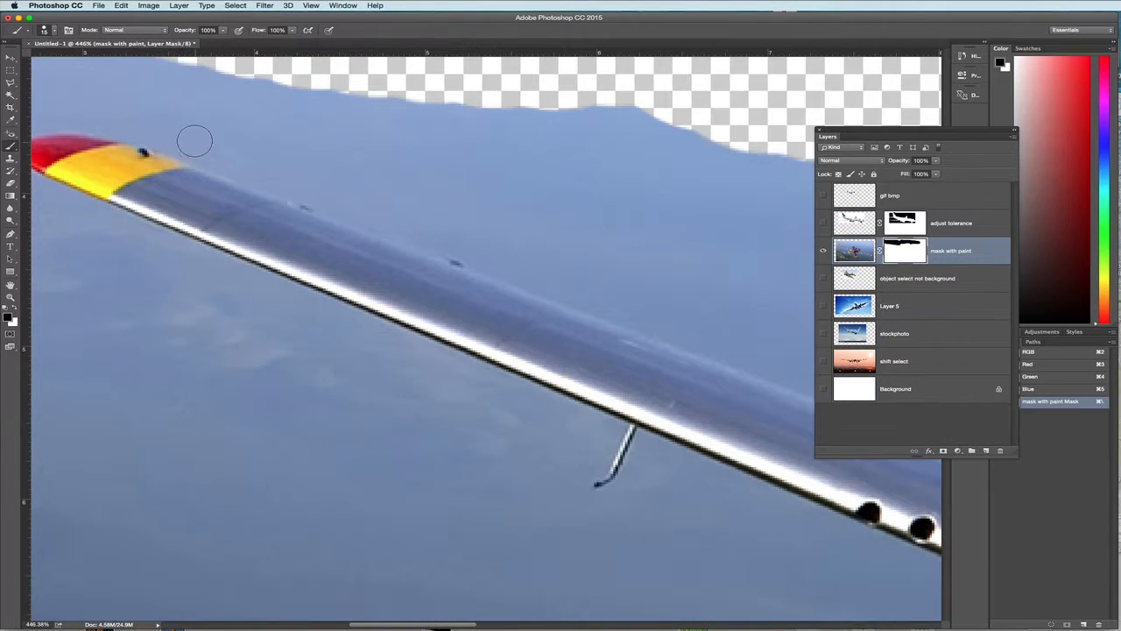
pyautogui.click(149, 134)
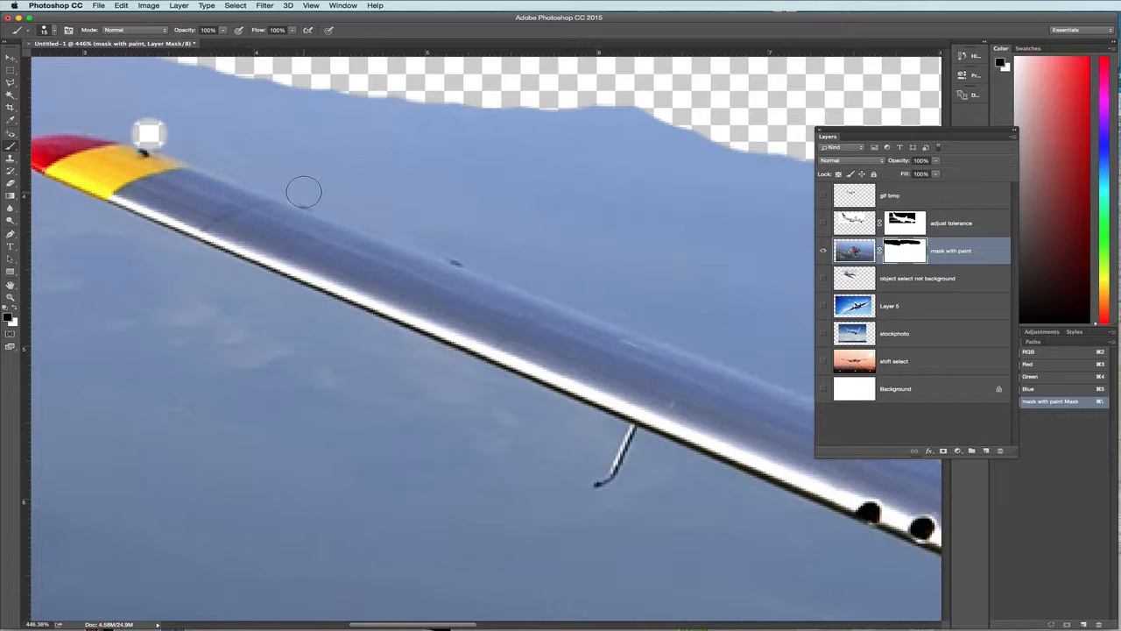
pyautogui.hscroll(-2, 303, 191)
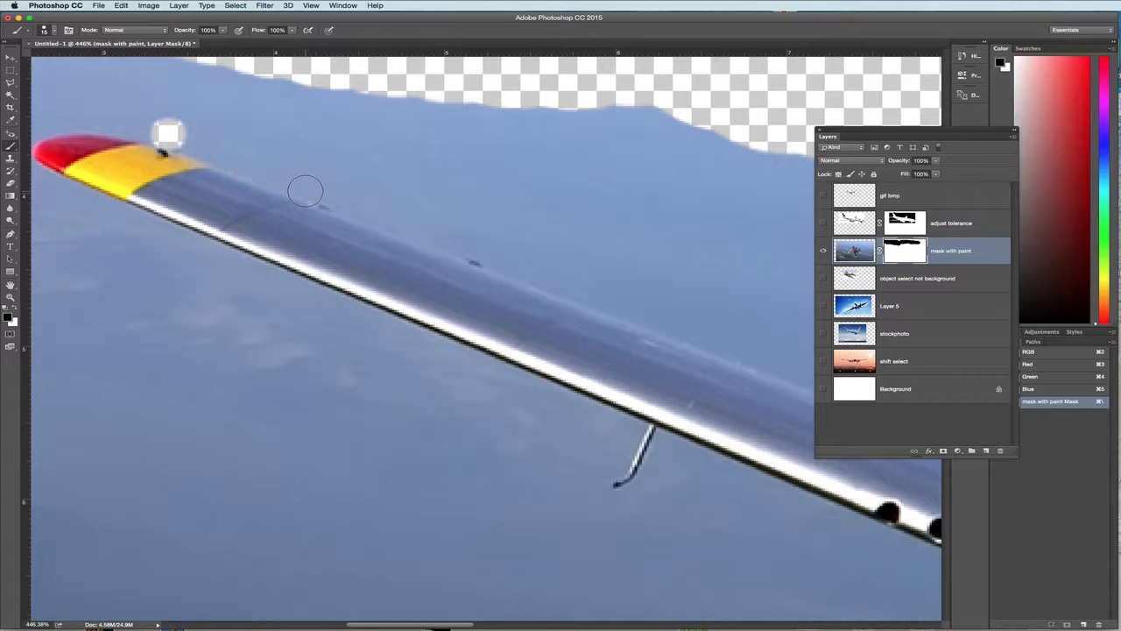
pyautogui.keyDown('shift'); pyautogui.click(311, 186); pyautogui.keyUp('shift')
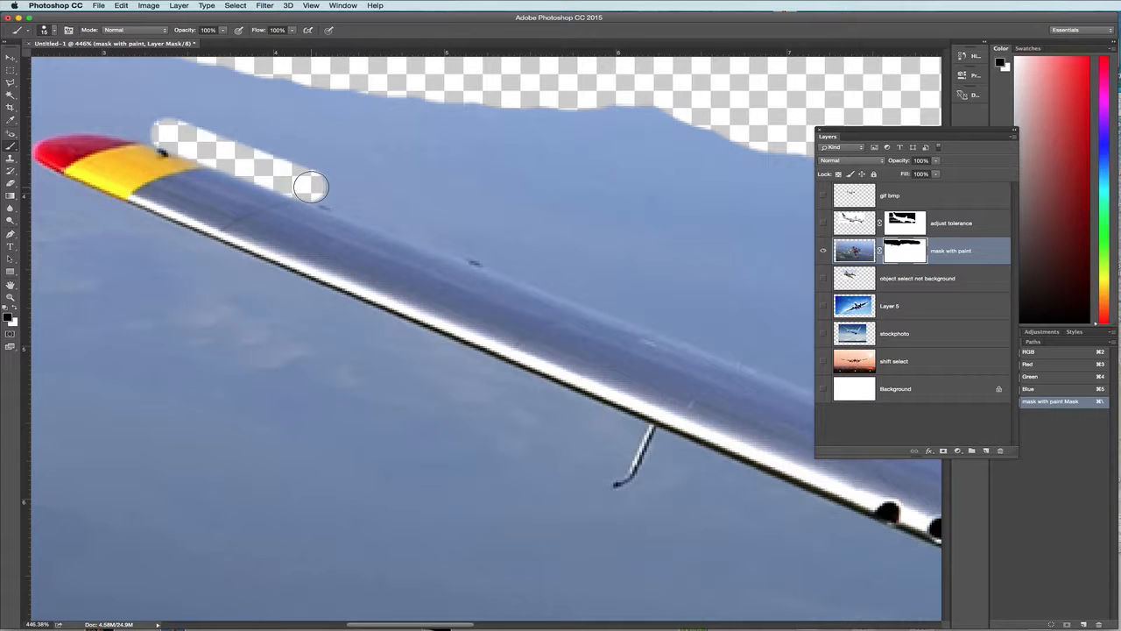
pyautogui.keyDown('shift'); pyautogui.click(554, 278); pyautogui.keyUp('shift')
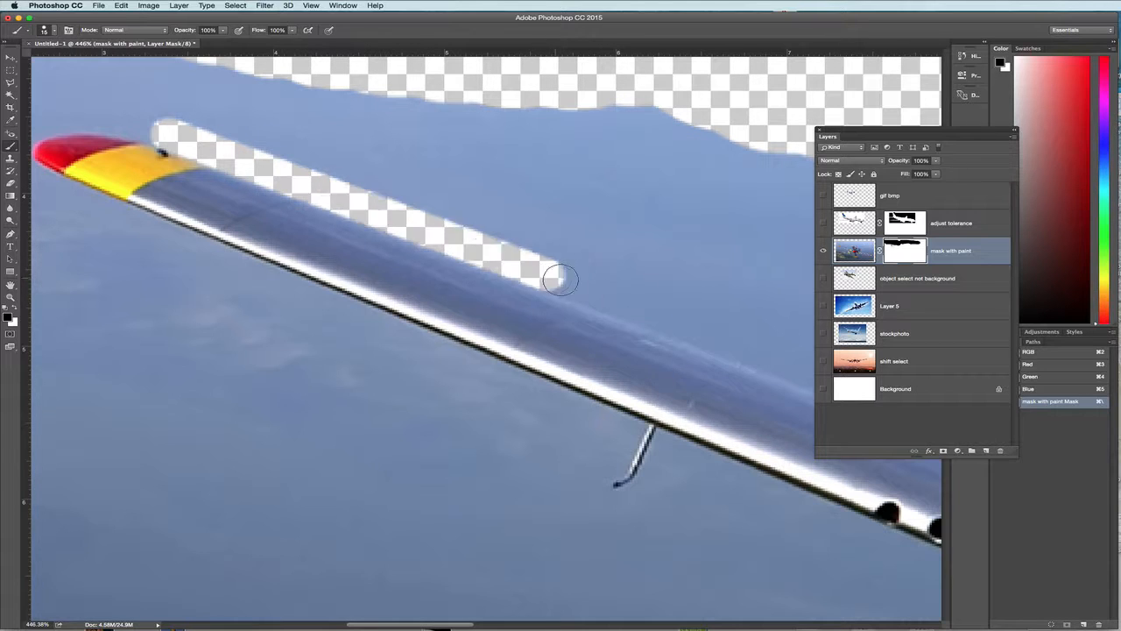
pyautogui.keyDown('shift'); pyautogui.click(738, 344); pyautogui.keyUp('shift')
# Continue the straight black mask strokes along the wing's upper edge, past the yellow band to the black panel.
pyautogui.hscroll(15, 430, 218)
pyautogui.scroll(-7, 430, 218)
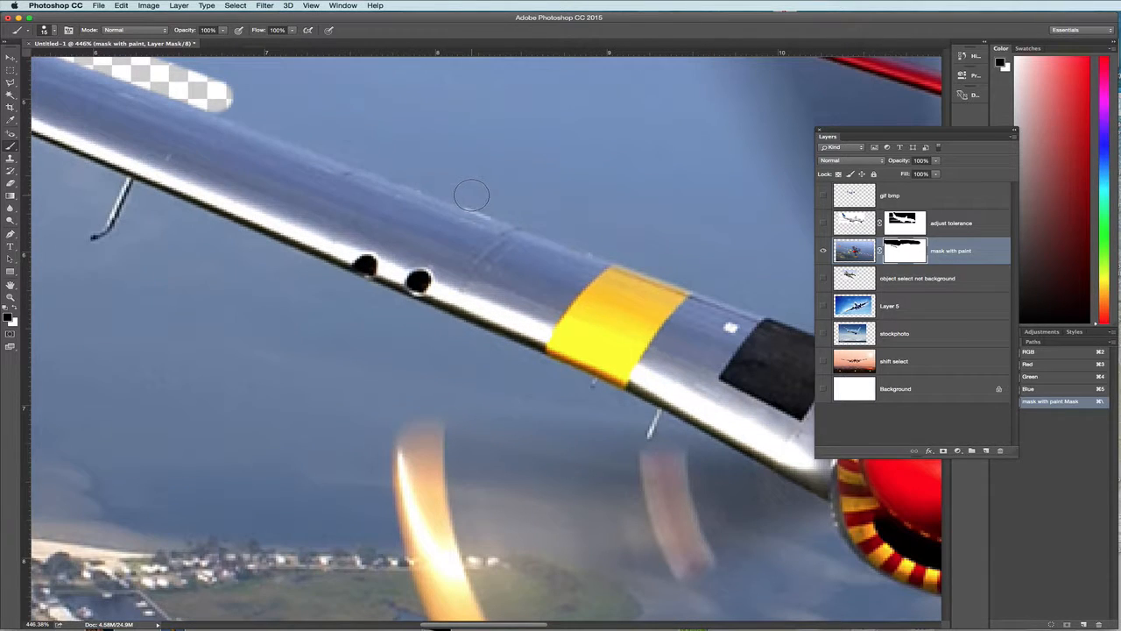
pyautogui.keyDown('shift'); pyautogui.click(480, 195); pyautogui.keyUp('shift')
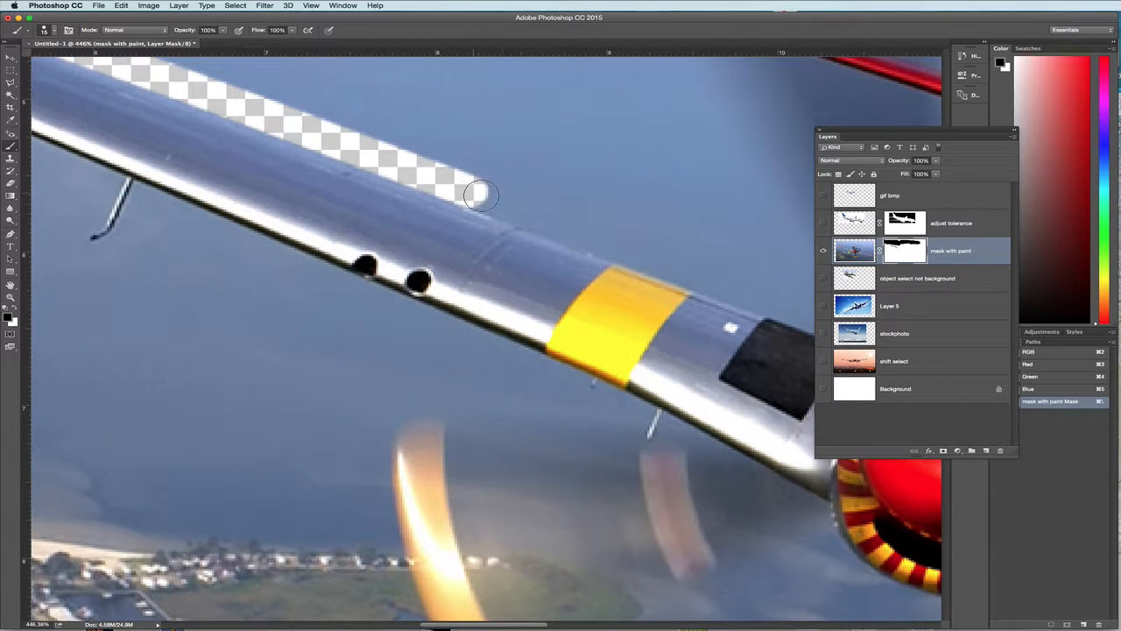
pyautogui.keyDown('shift'); pyautogui.click(668, 264); pyautogui.keyUp('shift')
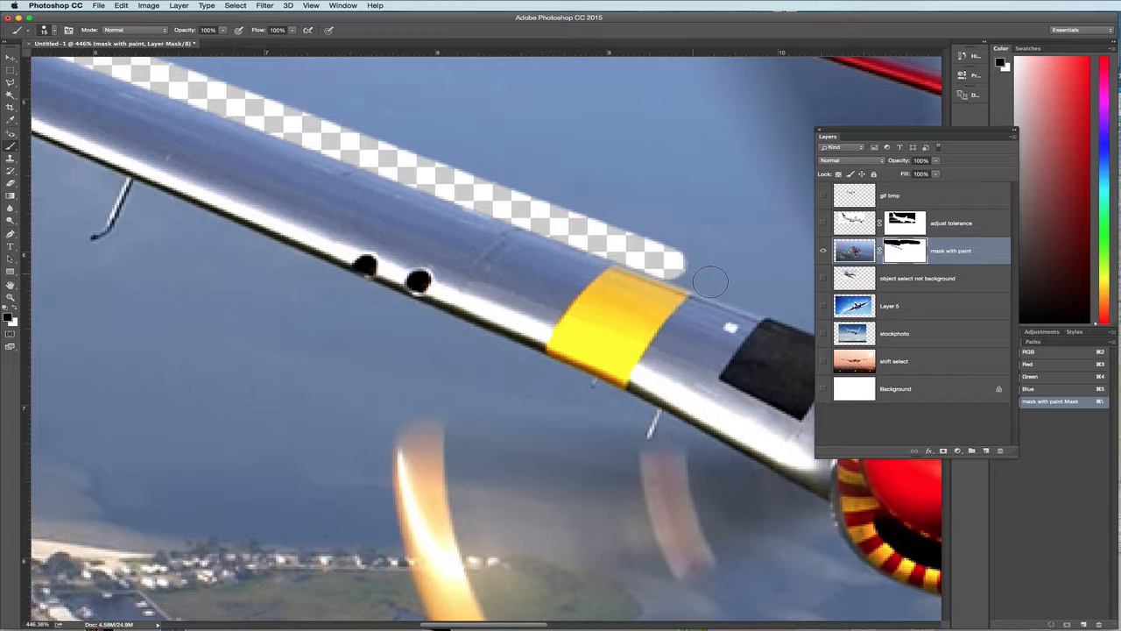
pyautogui.keyDown('shift'); pyautogui.click(763, 300); pyautogui.keyUp('shift')
# Extend the masked strokes past the wing root and up along the fuselage, and hide more of the adjacent sky.
pyautogui.moveTo(762, 300)
pyautogui.mouseDown()
pyautogui.moveTo(546, 226)
pyautogui.moveTo(437, 214)
pyautogui.mouseUp()
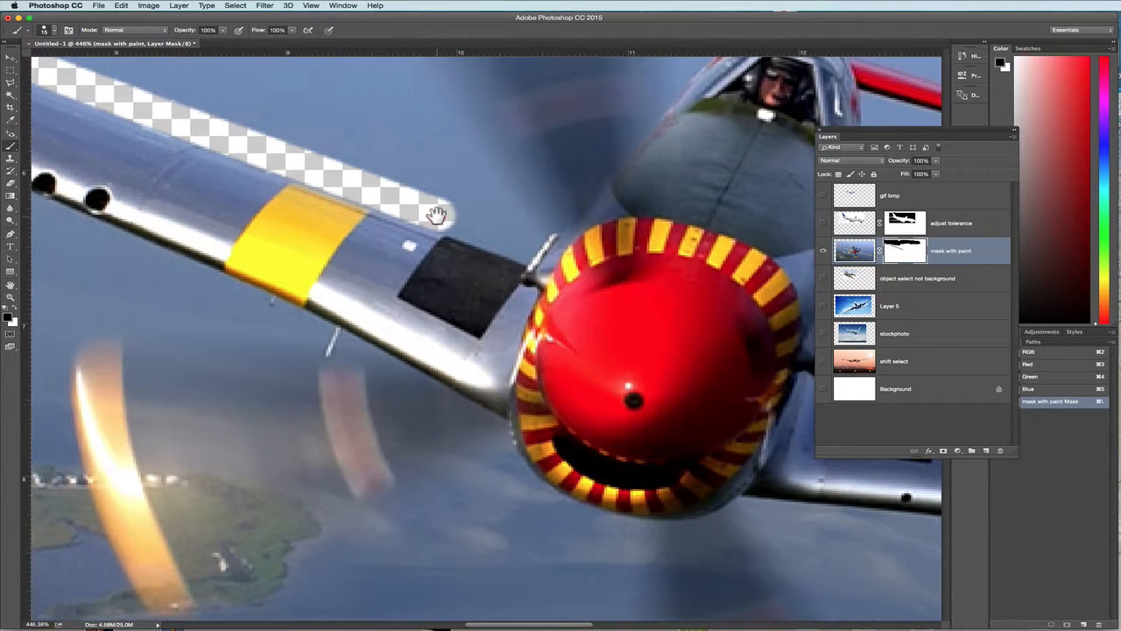
pyautogui.keyDown('shift'); pyautogui.click(523, 244); pyautogui.keyUp('shift')
pyautogui.keyDown('shift'); pyautogui.click(577, 185); pyautogui.keyUp('shift')
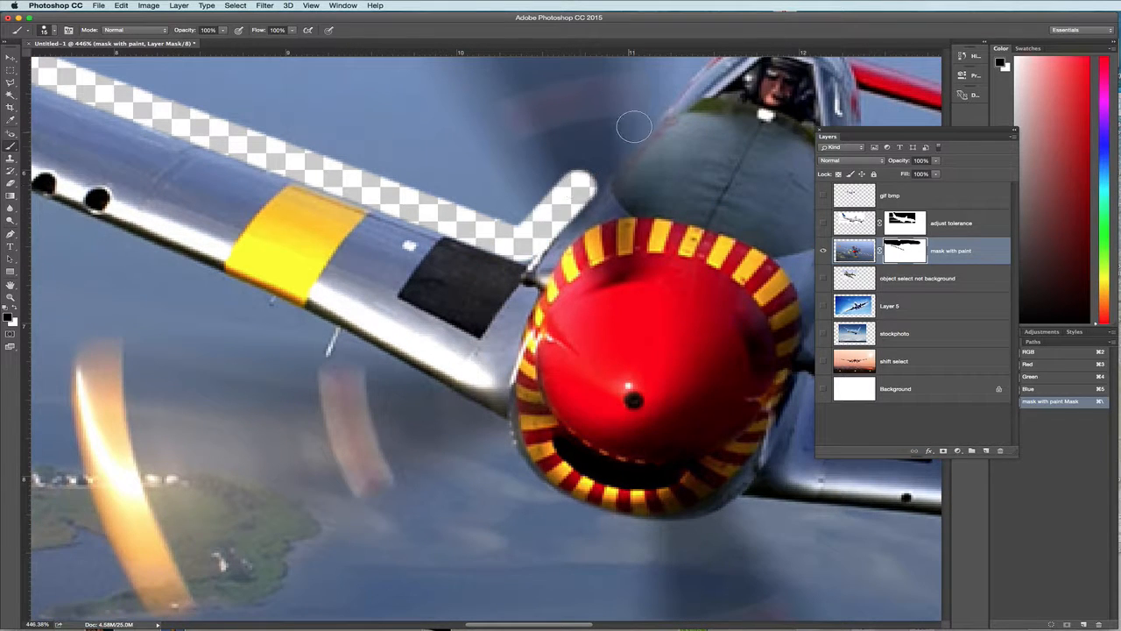
pyautogui.keyDown('shift'); pyautogui.click(637, 114); pyautogui.keyUp('shift')
pyautogui.moveTo(605, 116)
pyautogui.mouseDown()
pyautogui.moveTo(526, 199)
pyautogui.moveTo(477, 200)
pyautogui.moveTo(440, 184)
pyautogui.moveTo(521, 178)
pyautogui.moveTo(513, 172)
pyautogui.moveTo(348, 236)
pyautogui.mouseUp()
# Paint white on the mask to restore sky beside the nose, and hide it again with black, widening the masked area toward the cockpit.
pyautogui.click(16, 312)
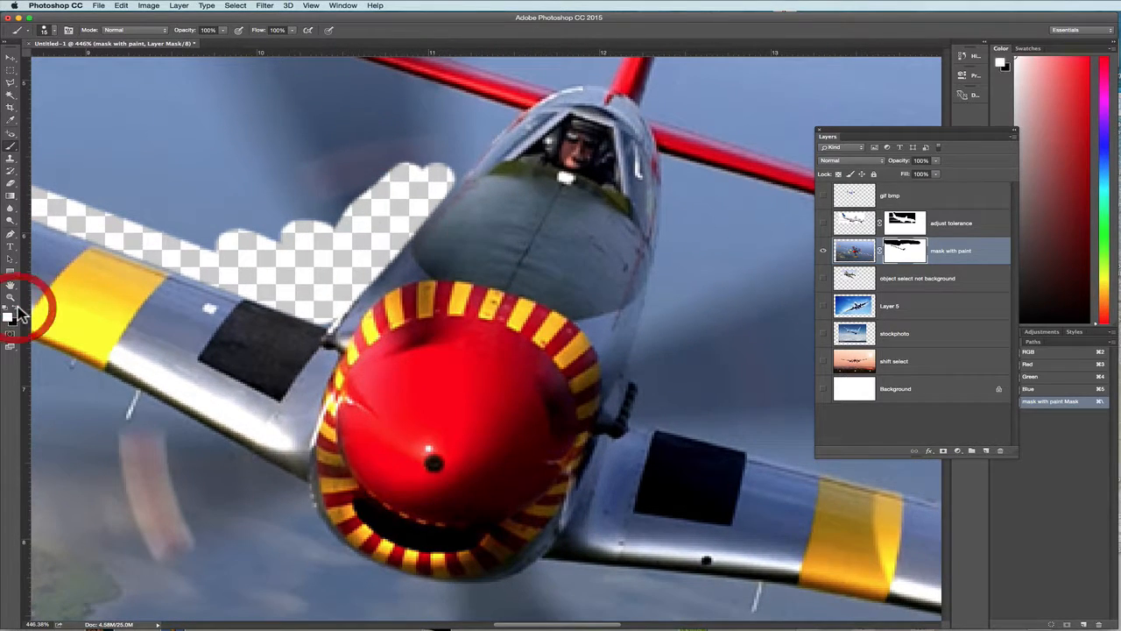
pyautogui.moveTo(359, 274)
pyautogui.mouseDown()
pyautogui.moveTo(325, 302)
pyautogui.moveTo(434, 197)
pyautogui.moveTo(403, 201)
pyautogui.mouseUp()
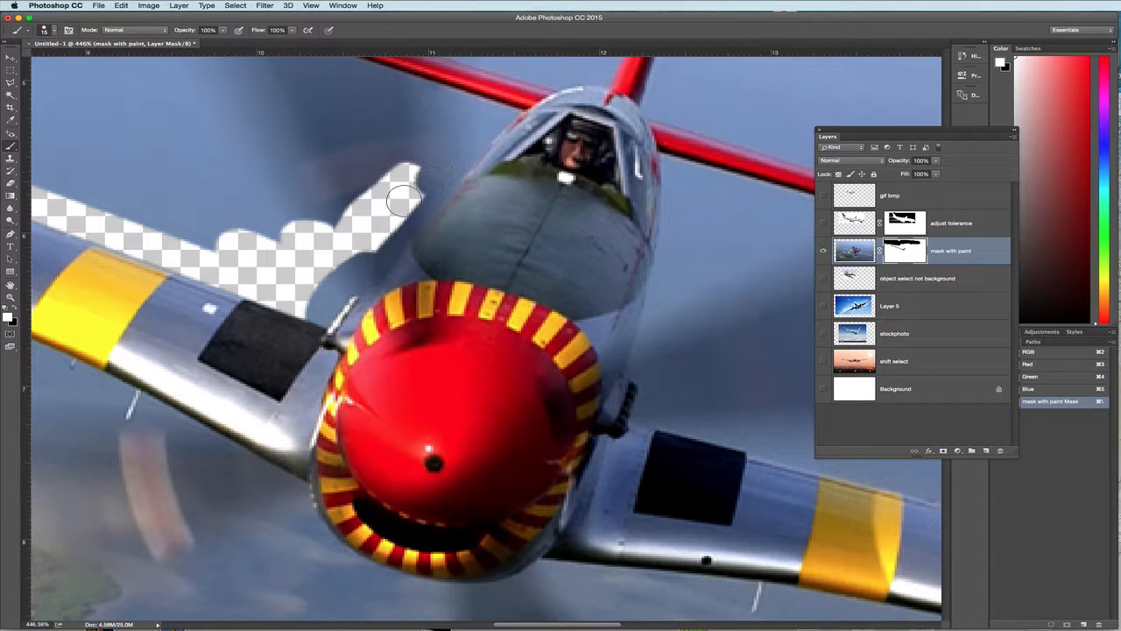
pyautogui.click(16, 311)
pyautogui.moveTo(304, 284)
pyautogui.mouseDown()
pyautogui.moveTo(327, 311)
pyautogui.moveTo(367, 261)
pyautogui.mouseUp()
pyautogui.moveTo(438, 182); pyautogui.dragTo(444, 174)
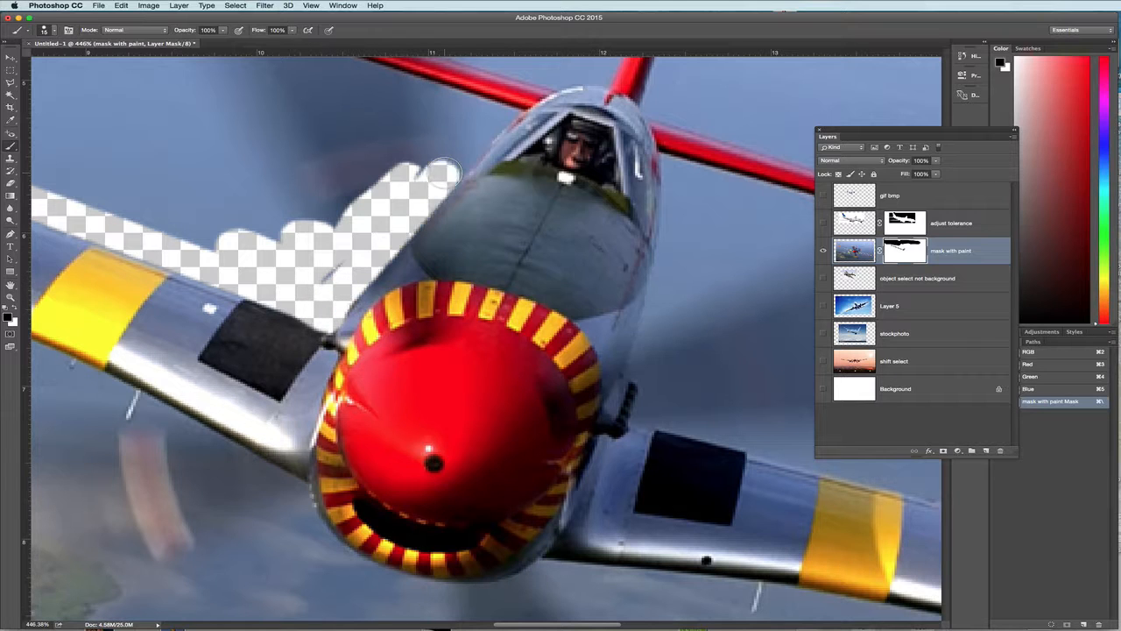
pyautogui.moveTo(471, 134)
pyautogui.mouseDown()
pyautogui.moveTo(442, 145)
pyautogui.moveTo(350, 221)
pyautogui.moveTo(307, 287)
pyautogui.moveTo(338, 228)
pyautogui.moveTo(275, 210)
pyautogui.moveTo(218, 224)
pyautogui.moveTo(286, 242)
pyautogui.mouseUp()
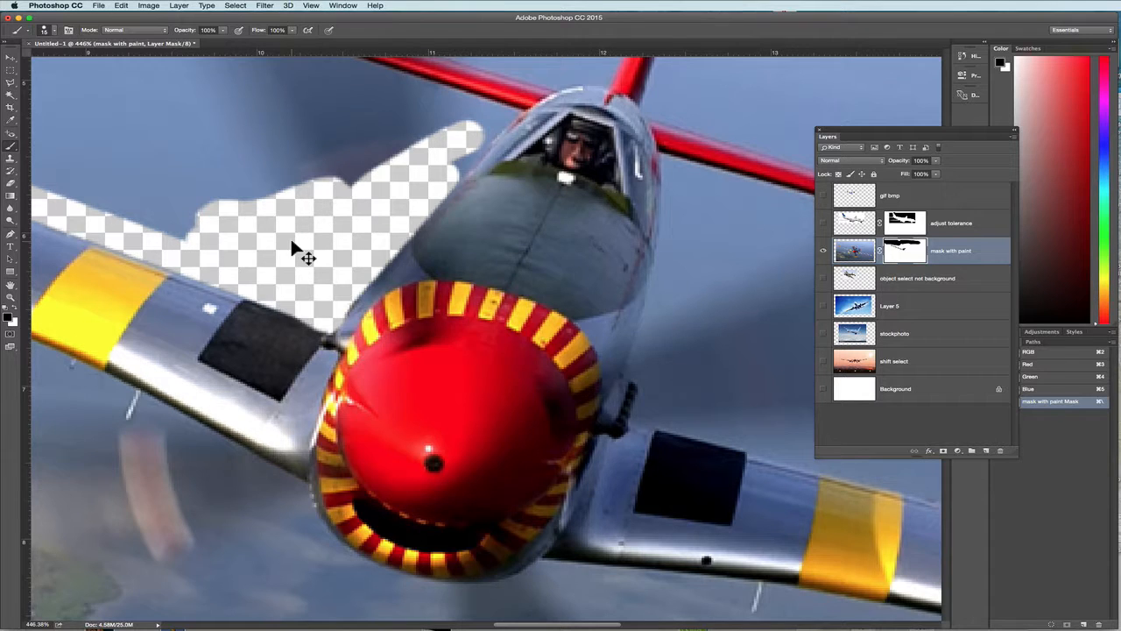
# Enlarge the brush to 80 px and mask out broad areas of background above the wing and below it beyond the tip.
pyautogui.press('super+minus')
pyautogui.press('super+minus')
pyautogui.press('super+minus')
pyautogui.press('super+minus')
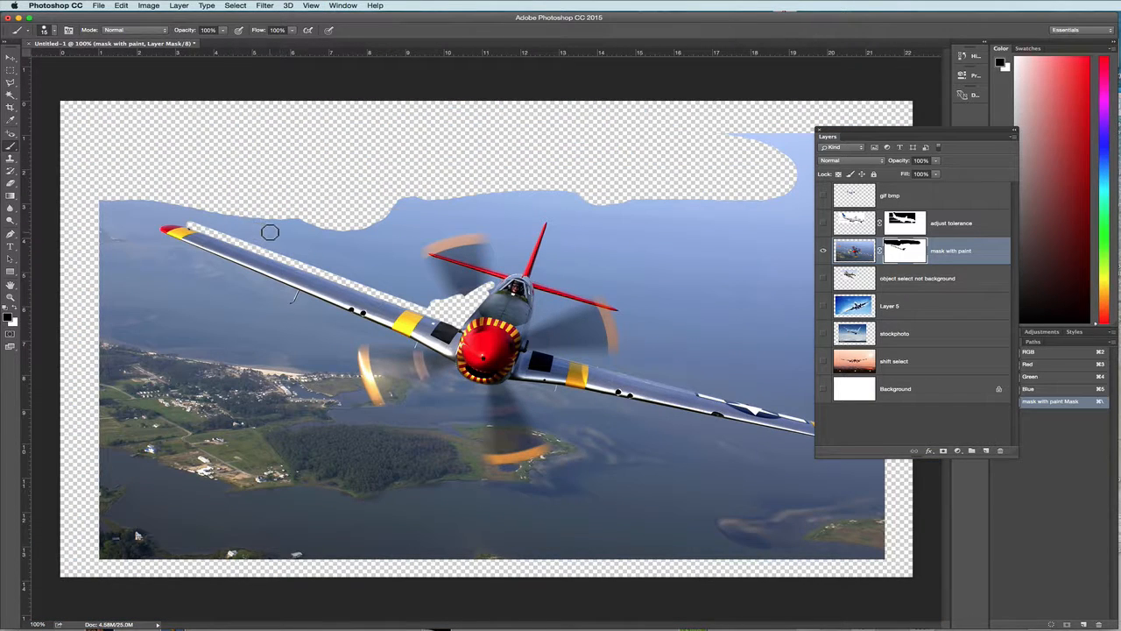
pyautogui.press(']')
pyautogui.press(']')
pyautogui.press(']')
pyautogui.press(']')
pyautogui.press(']')
pyautogui.press(']')
pyautogui.moveTo(276, 224)
pyautogui.mouseDown()
pyautogui.moveTo(320, 243)
pyautogui.moveTo(204, 212)
pyautogui.moveTo(368, 268)
pyautogui.moveTo(313, 249)
pyautogui.moveTo(345, 240)
pyautogui.moveTo(383, 274)
pyautogui.moveTo(455, 290)
pyautogui.moveTo(379, 254)
pyautogui.moveTo(388, 219)
pyautogui.mouseUp()
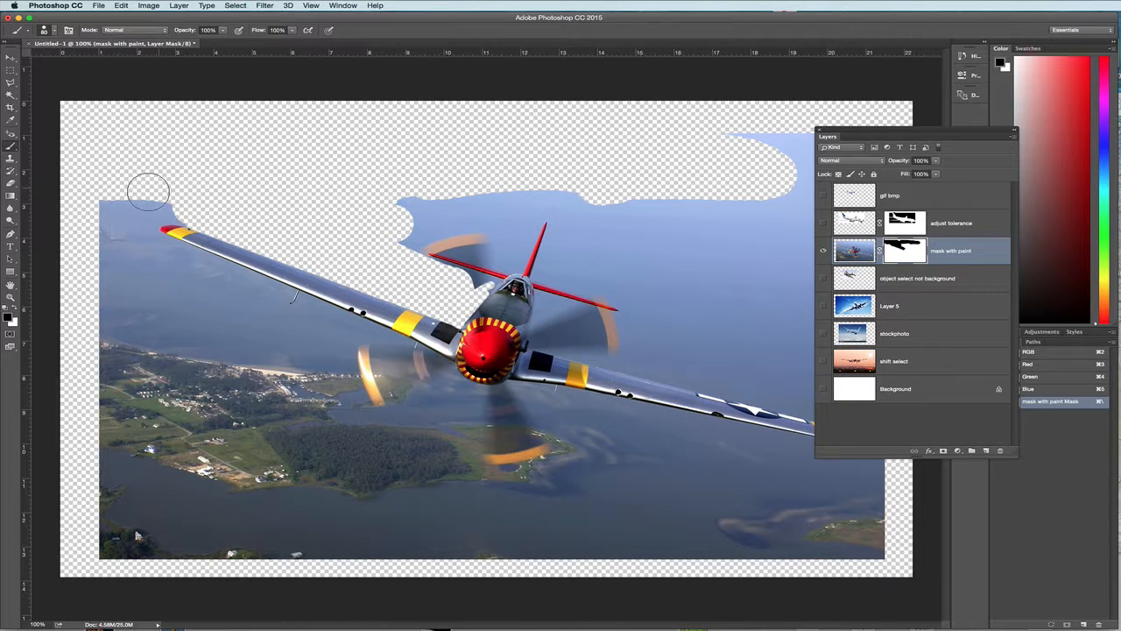
pyautogui.moveTo(145, 183)
pyautogui.mouseDown()
pyautogui.moveTo(259, 337)
pyautogui.moveTo(72, 282)
pyautogui.moveTo(183, 343)
pyautogui.moveTo(96, 271)
pyautogui.mouseUp()
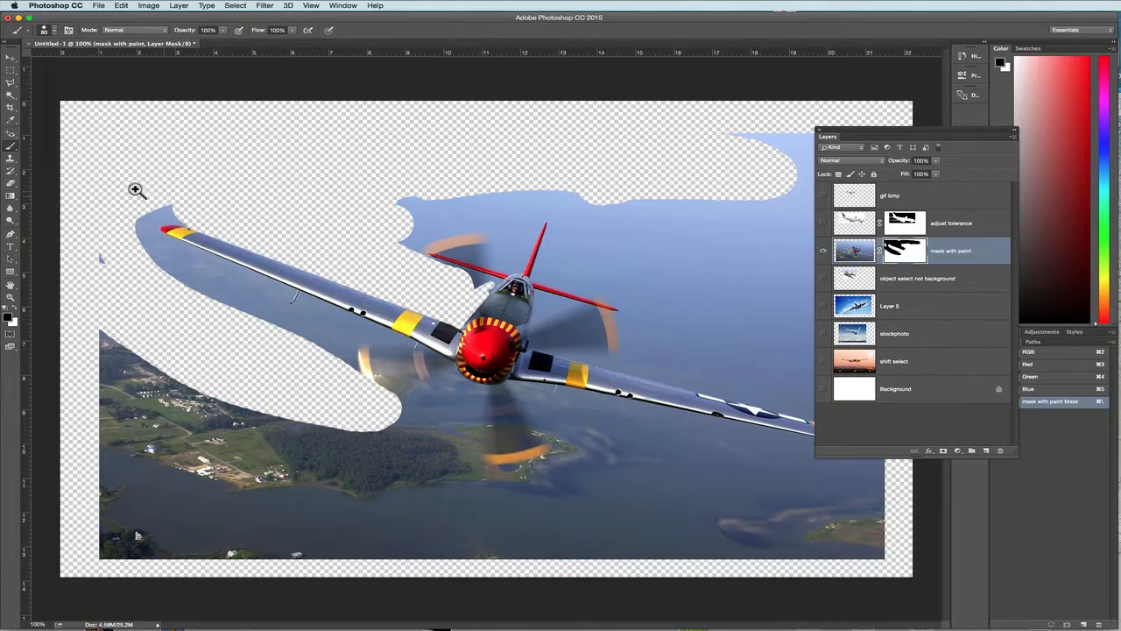
# Reduce the brush to 15 px and mask the sky with straight strokes along the wing's lower edge up to the two black holes.
pyautogui.moveTo(138, 187); pyautogui.dragTo(219, 222)
pyautogui.moveTo(256, 310); pyautogui.dragTo(248, 260)
pyautogui.moveTo(329, 233); pyautogui.dragTo(371, 300)
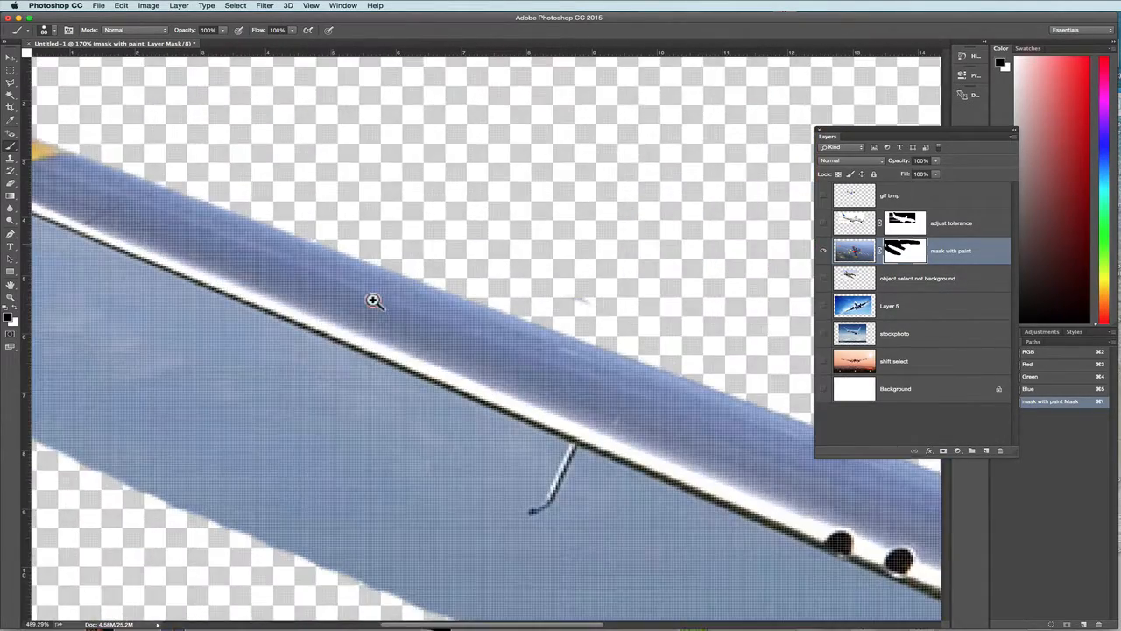
pyautogui.press('[')
pyautogui.press('[')
pyautogui.press('[')
pyautogui.press('[')
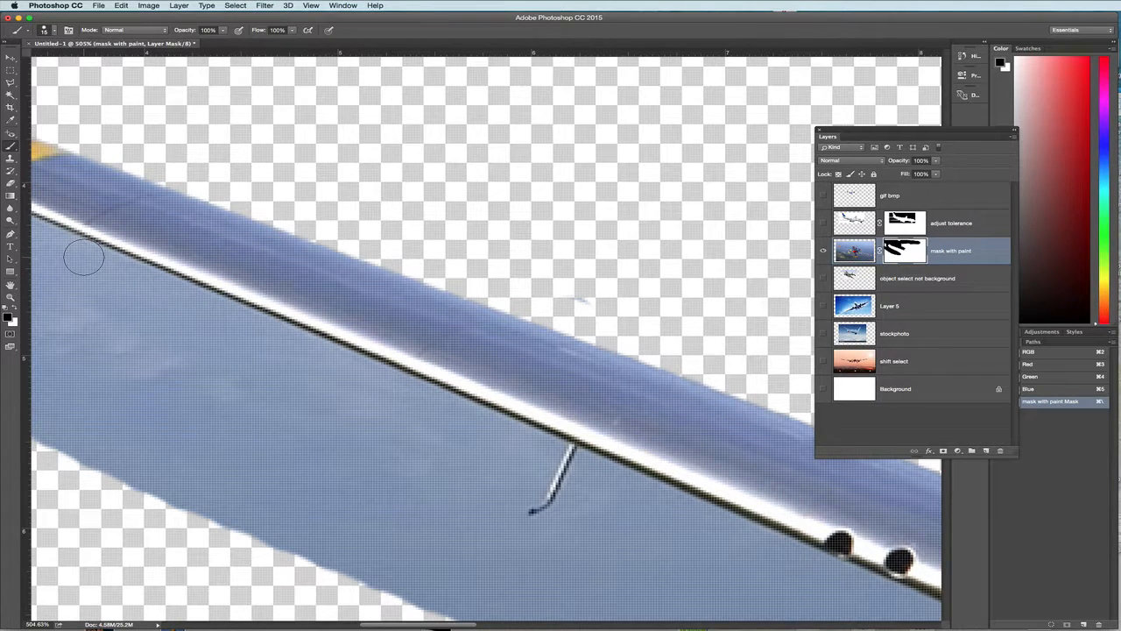
pyautogui.click(83, 255)
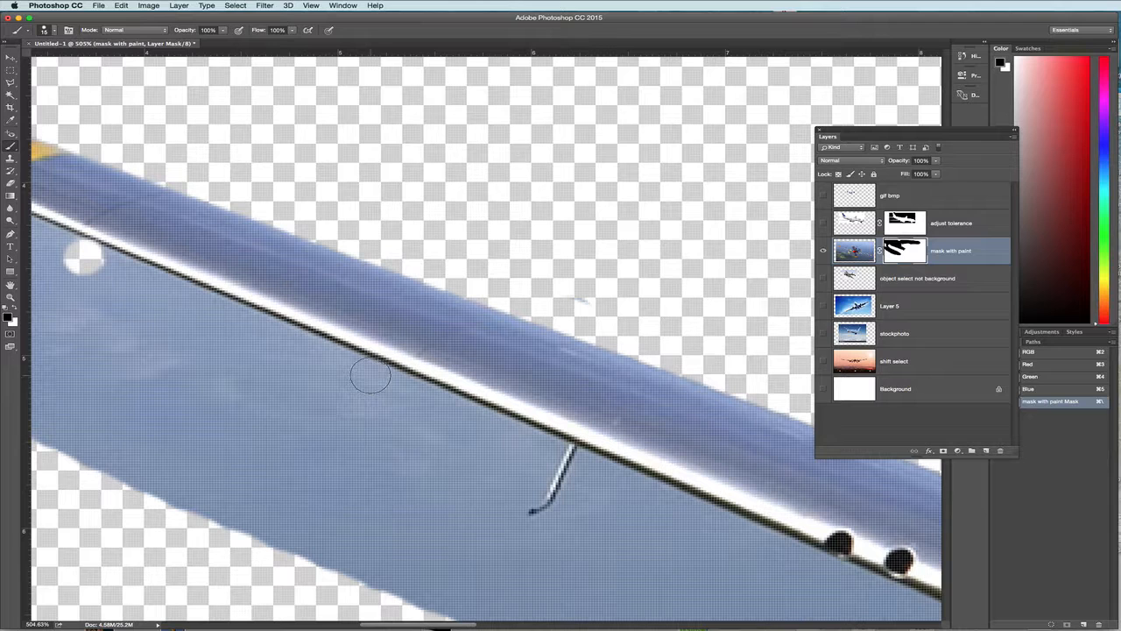
pyautogui.keyDown('shift'); pyautogui.click(370, 376); pyautogui.keyUp('shift')
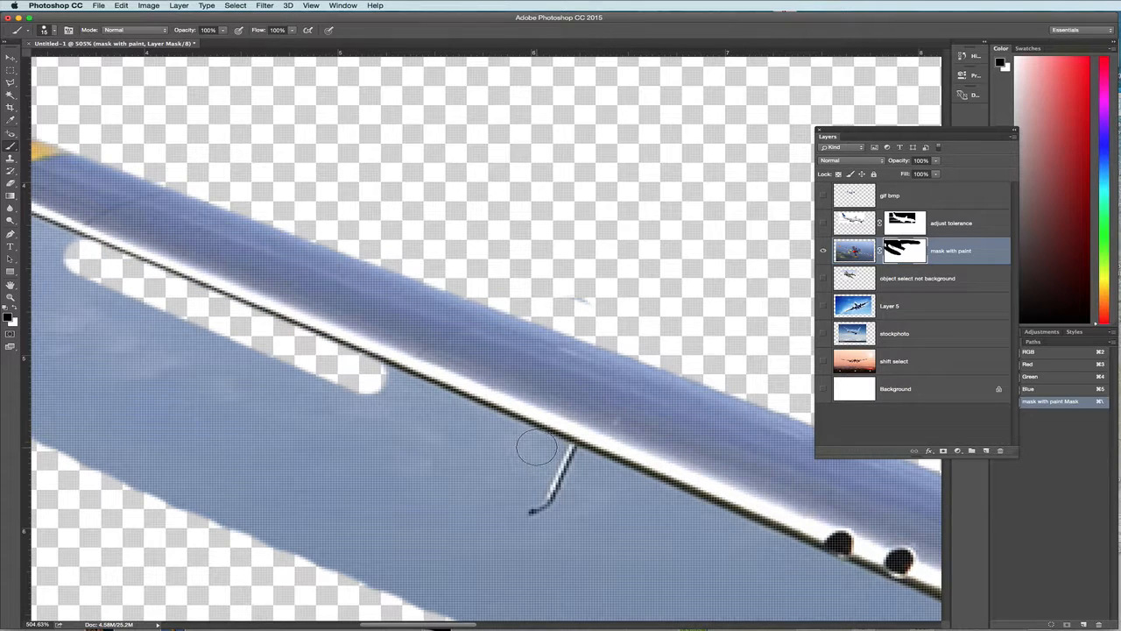
pyautogui.keyDown('shift'); pyautogui.click(536, 448); pyautogui.keyUp('shift')
pyautogui.keyDown('shift'); pyautogui.click(678, 505); pyautogui.keyUp('shift')
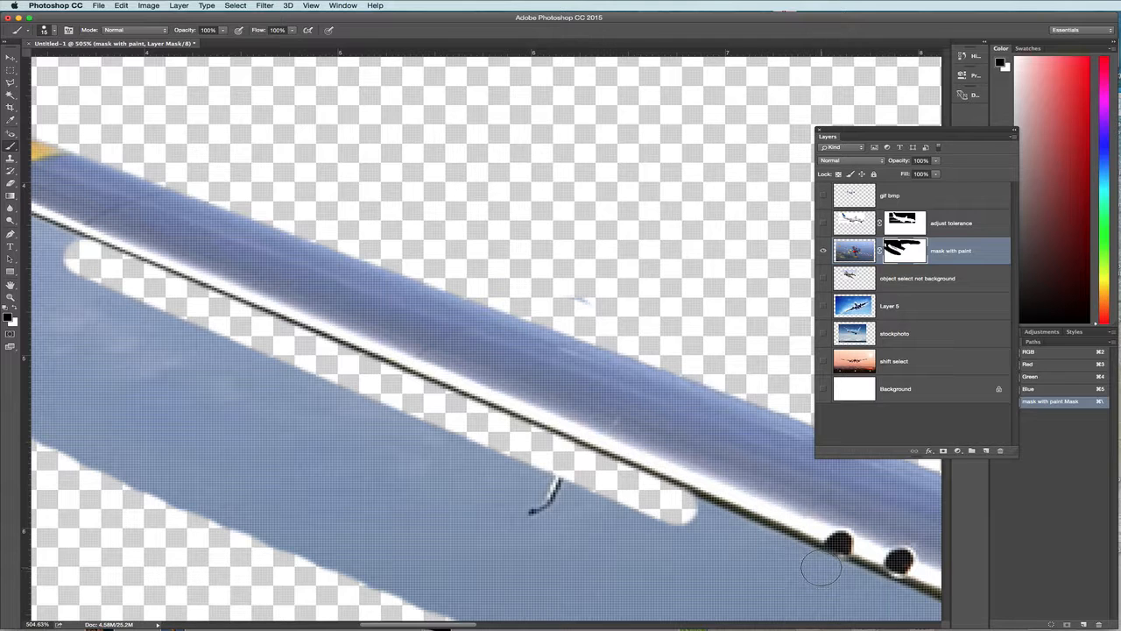
pyautogui.keyDown('shift'); pyautogui.click(821, 569); pyautogui.keyUp('shift')
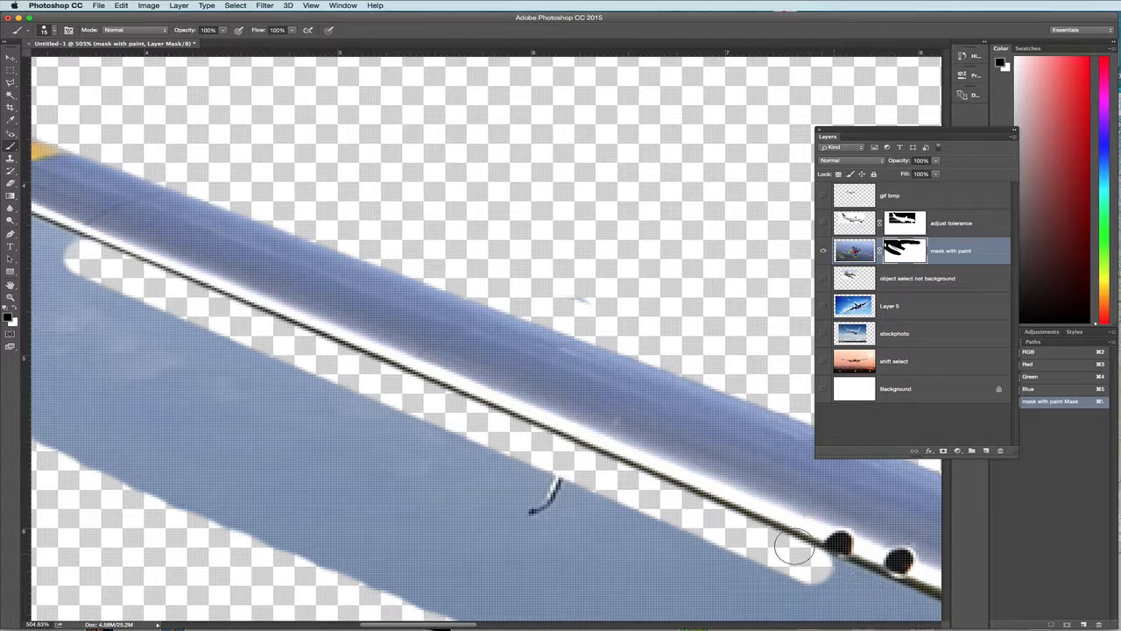
# Continue the straight mask strokes along the wing's lower edge, from the two black holes past the yellow band to the wing root.
pyautogui.press('space')
pyautogui.moveTo(755, 488); pyautogui.dragTo(85, 122)
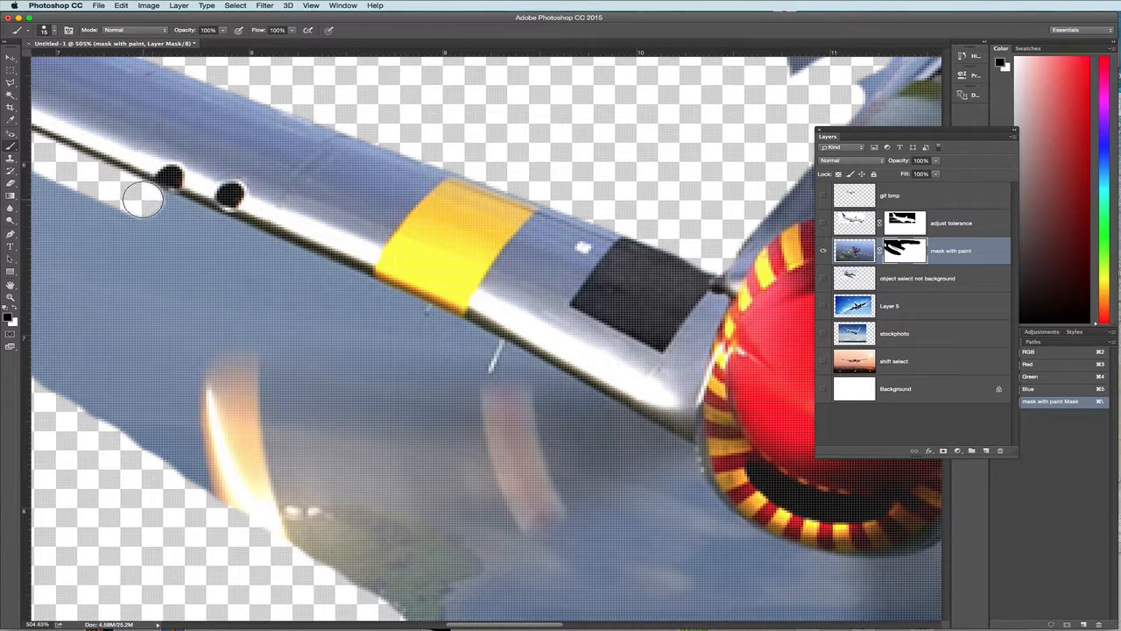
pyautogui.click(143, 200)
pyautogui.keyDown('shift'); pyautogui.click(346, 286); pyautogui.keyUp('shift')
pyautogui.keyDown('shift'); pyautogui.click(458, 341); pyautogui.keyUp('shift')
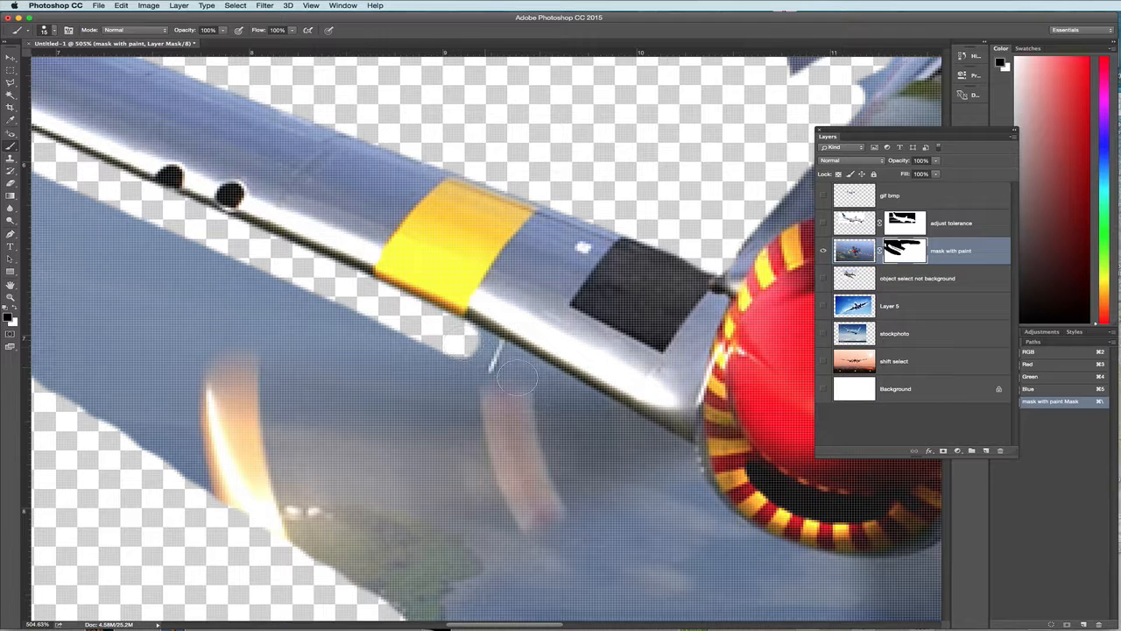
pyautogui.keyDown('shift'); pyautogui.click(573, 402); pyautogui.keyUp('shift')
pyautogui.keyDown('shift'); pyautogui.click(676, 460); pyautogui.keyUp('shift')
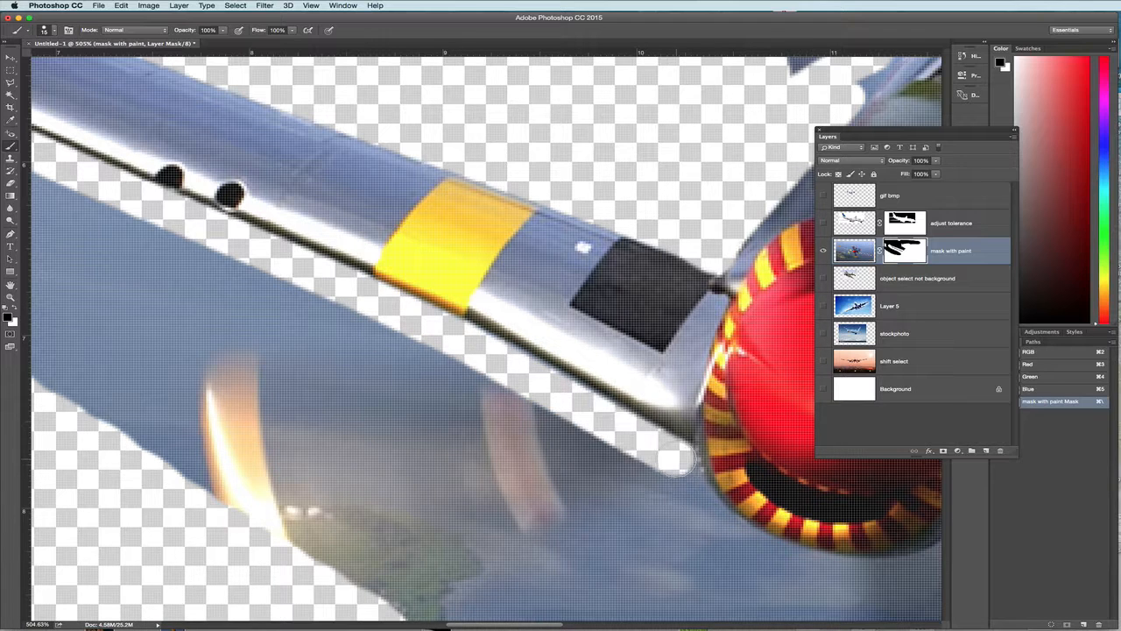
# Mask the sky around the underside of the red and yellow nose with short connected brush strokes.
pyautogui.keyDown('shift'); pyautogui.click(687, 488); pyautogui.keyUp('shift')
pyautogui.keyDown('shift'); pyautogui.click(703, 508); pyautogui.keyUp('shift')
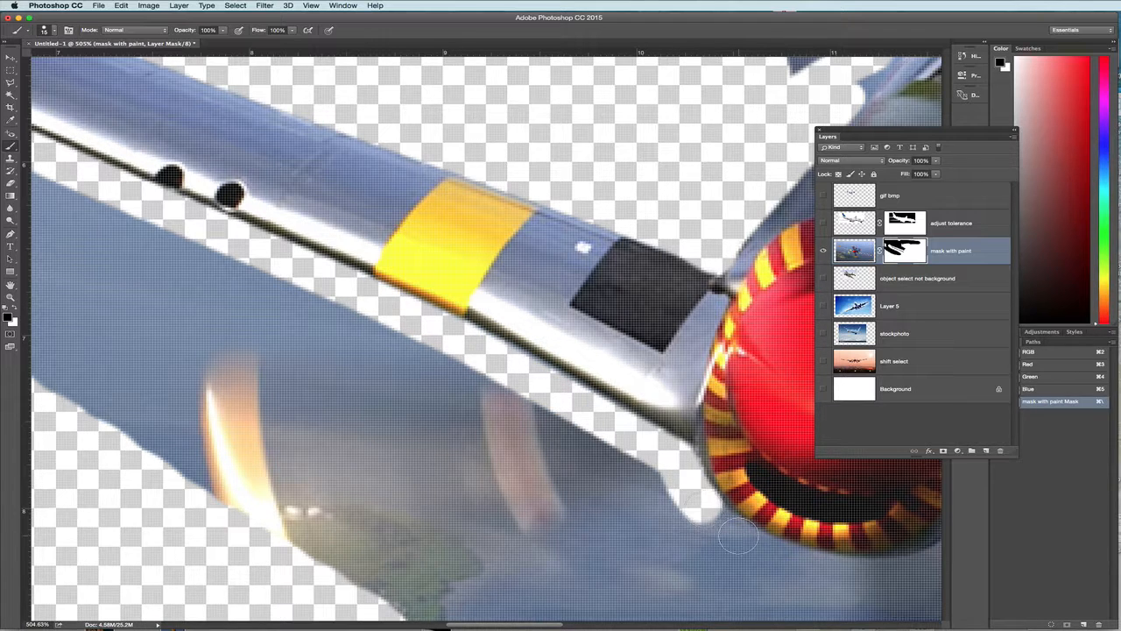
pyautogui.keyDown('shift'); pyautogui.click(739, 536); pyautogui.keyUp('shift')
pyautogui.moveTo(769, 554)
pyautogui.mouseDown()
pyautogui.moveTo(819, 574)
pyautogui.moveTo(888, 578)
pyautogui.mouseUp()
pyautogui.keyDown('shift'); pyautogui.click(888, 578); pyautogui.keyUp('shift')
pyautogui.keyDown('shift'); pyautogui.click(910, 578); pyautogui.keyUp('shift')
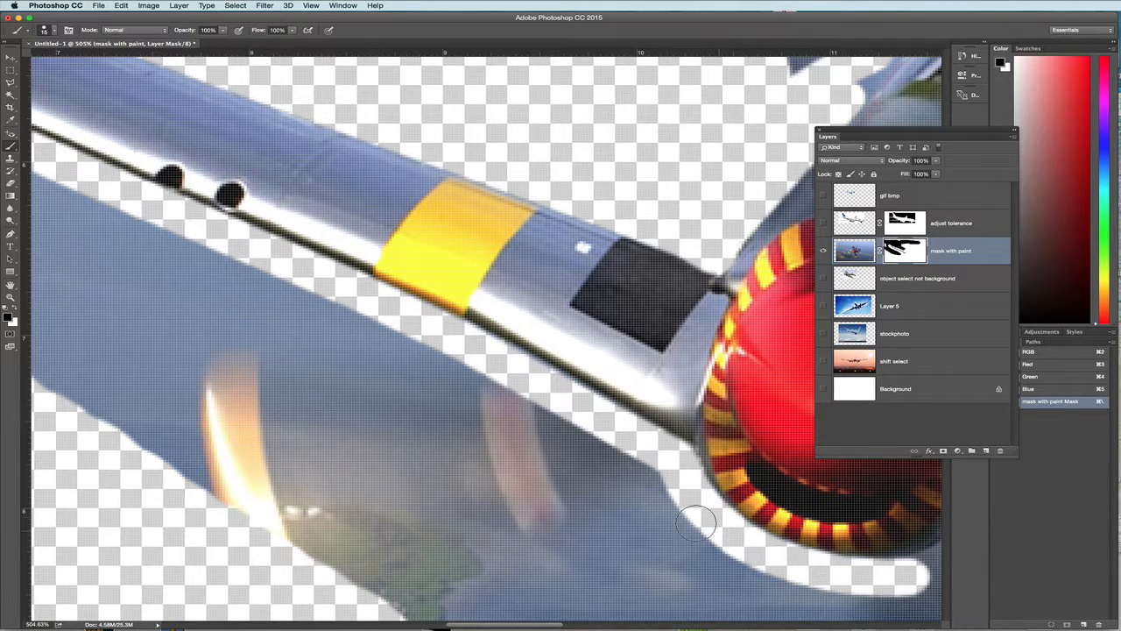
pyautogui.moveTo(692, 513); pyautogui.dragTo(342, 408)
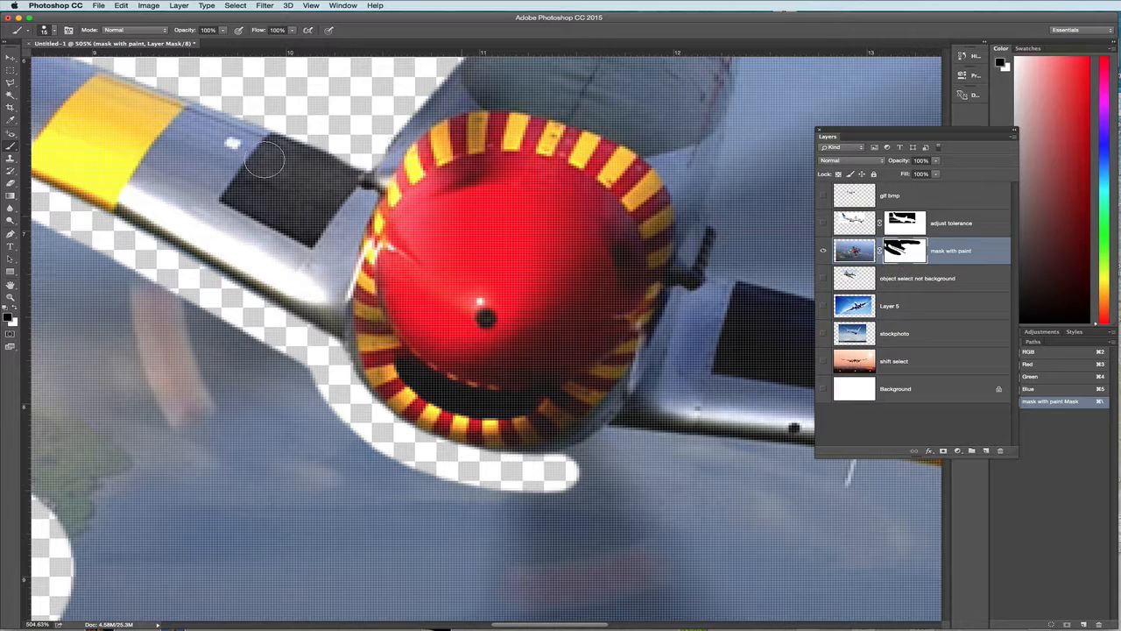
pyautogui.press('super+0')
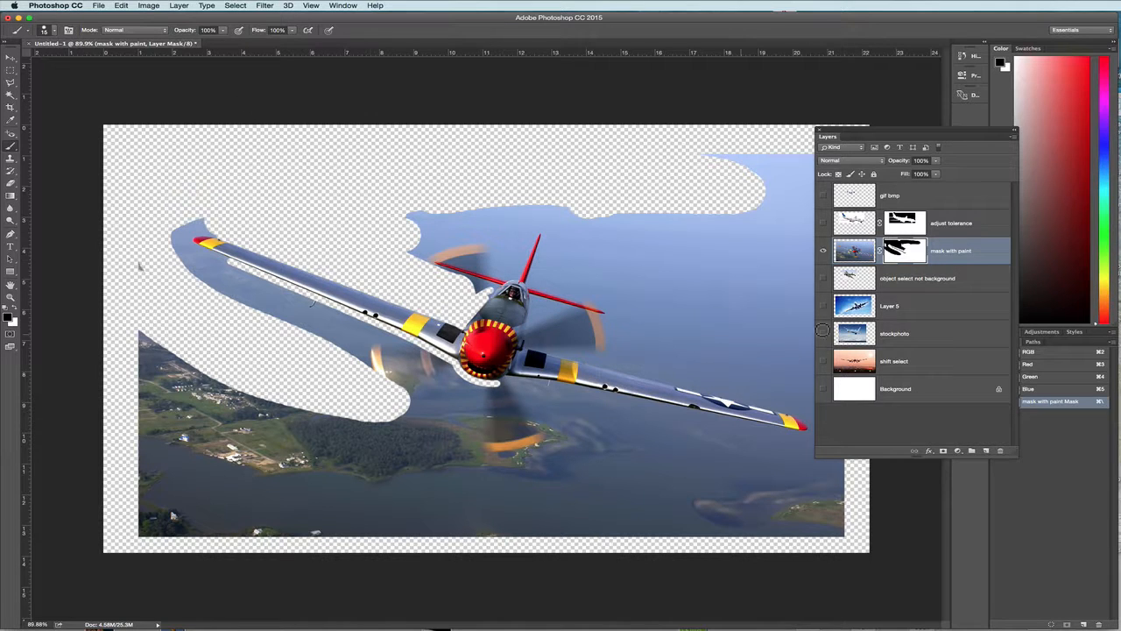
# Hide the mask with paint layer, make the object select not background layer visible and active, and switch to the Magic Wand.
pyautogui.click(823, 254)
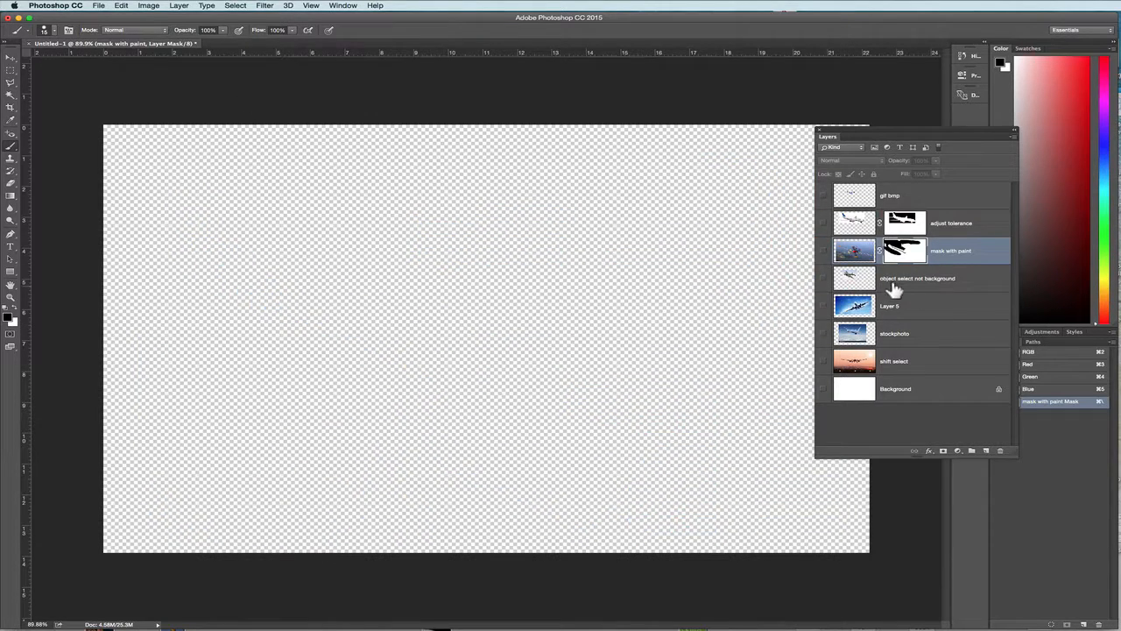
pyautogui.click(856, 280)
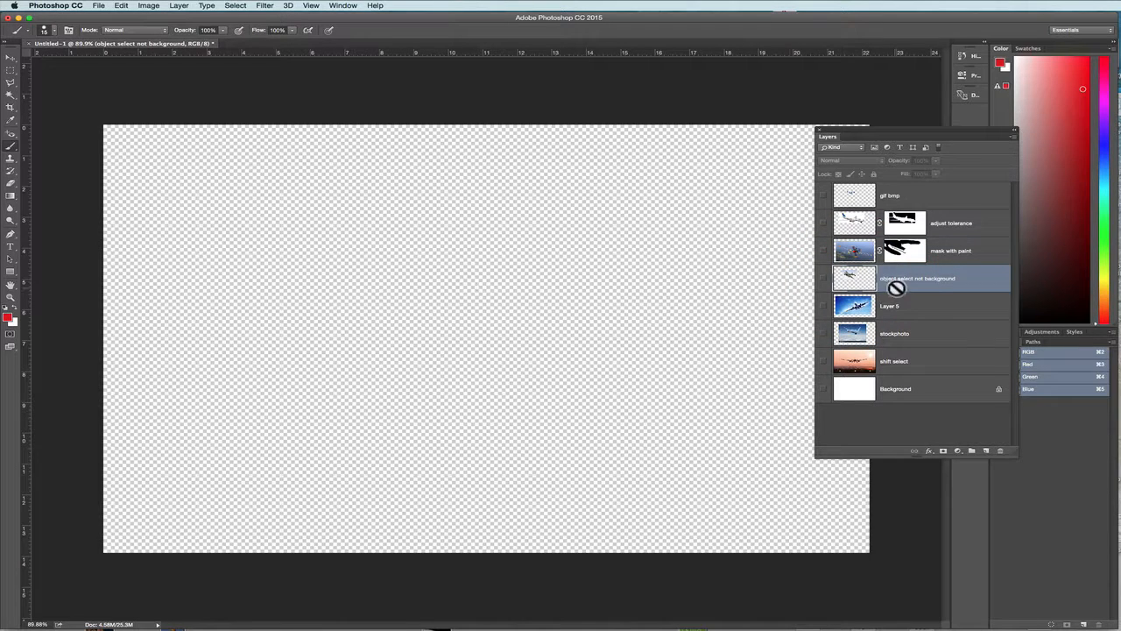
pyautogui.click(822, 278)
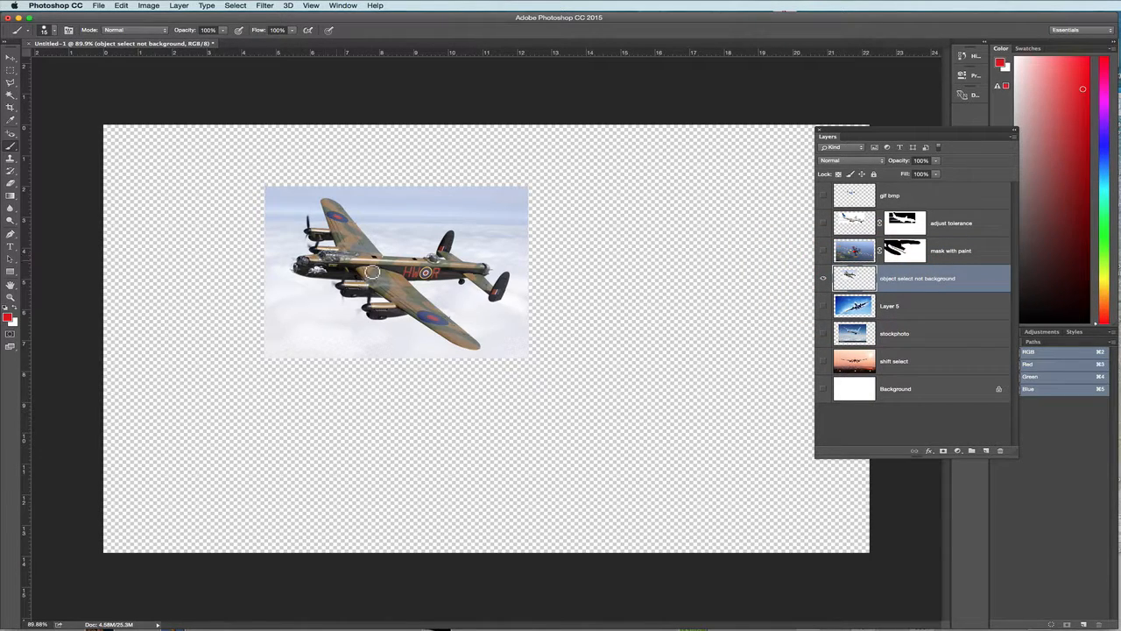
pyautogui.moveTo(267, 182); pyautogui.dragTo(316, 230)
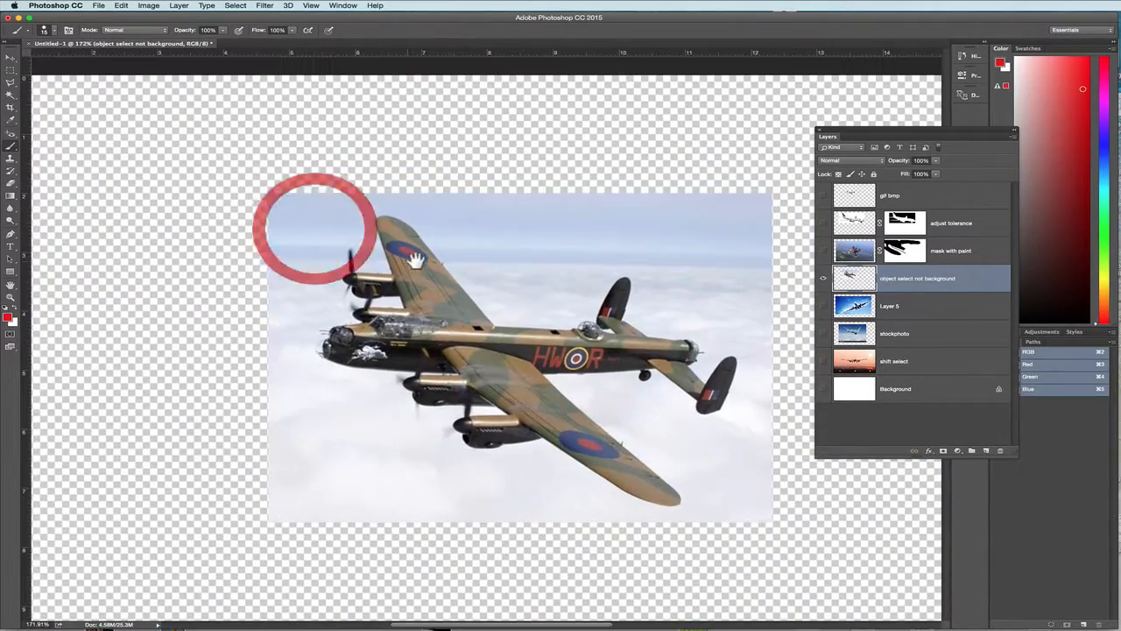
pyautogui.moveTo(415, 258); pyautogui.dragTo(369, 248)
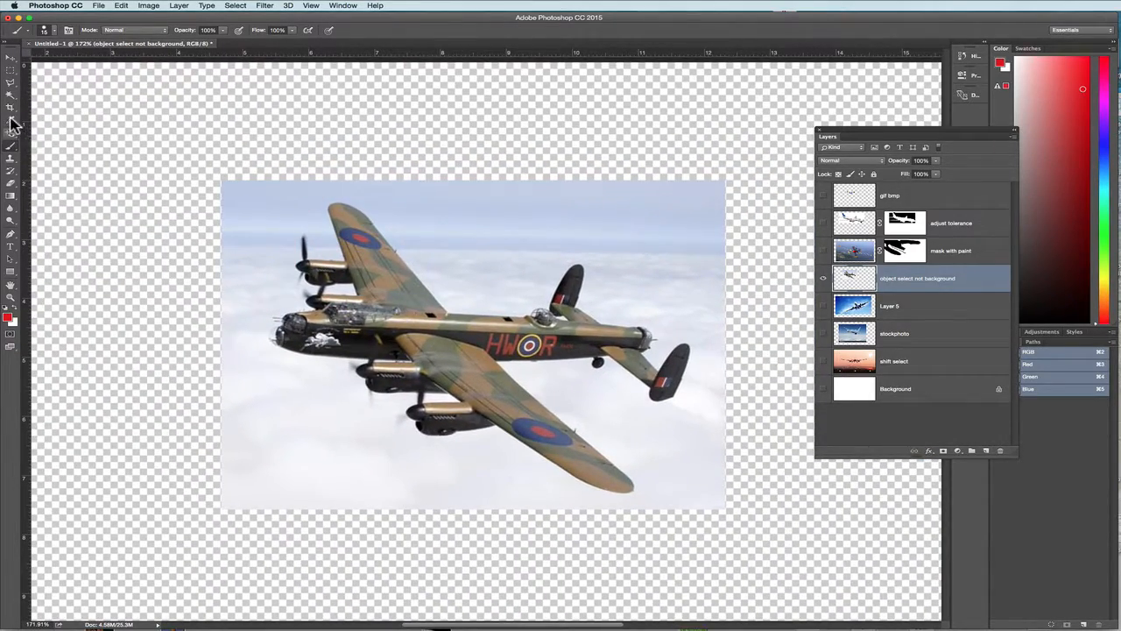
pyautogui.scroll(1, 8, 94)
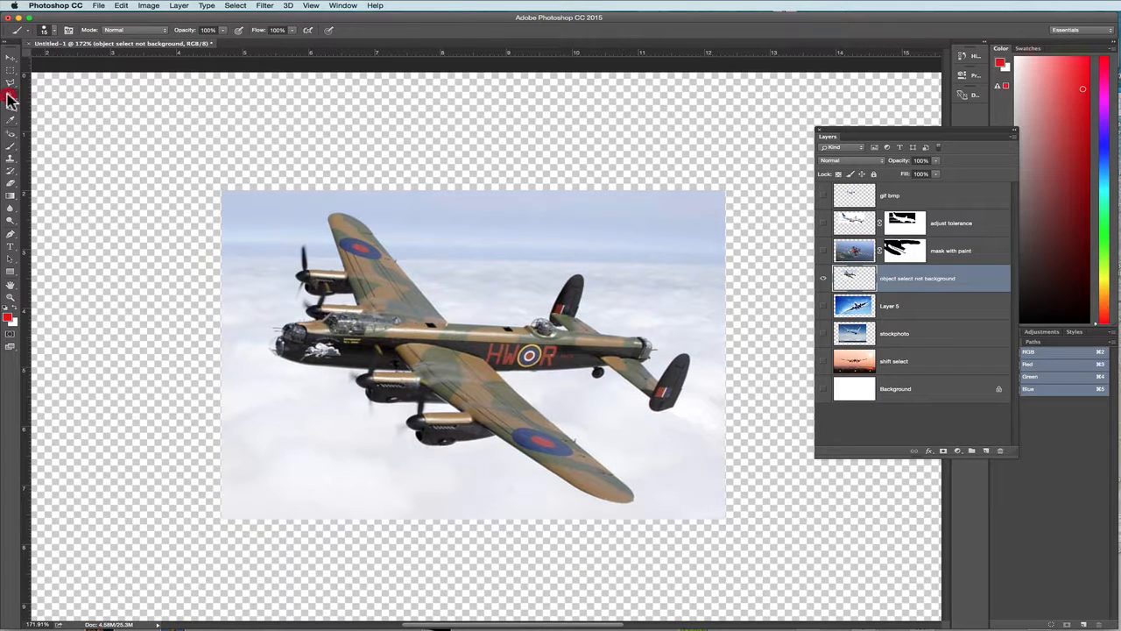
pyautogui.click(8, 95)
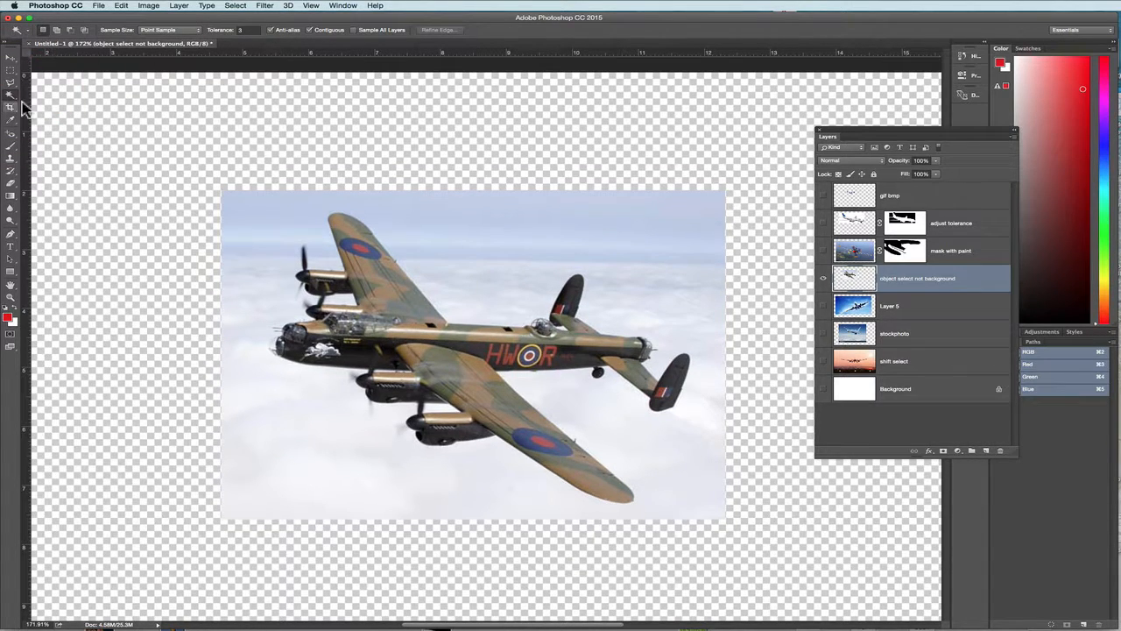
# Try Magic Wand selections at tolerance 3 on several spots of the bomber's wings and fuselage and the surrounding sky.
pyautogui.click(396, 298)
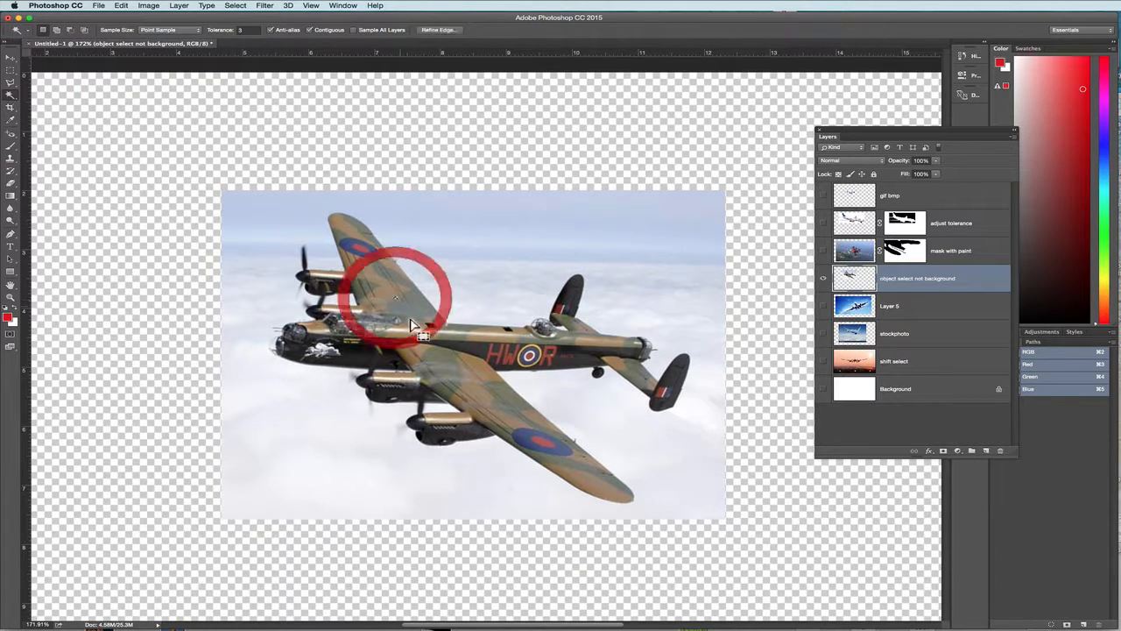
pyautogui.click(422, 332)
pyautogui.click(445, 359)
pyautogui.click(472, 382)
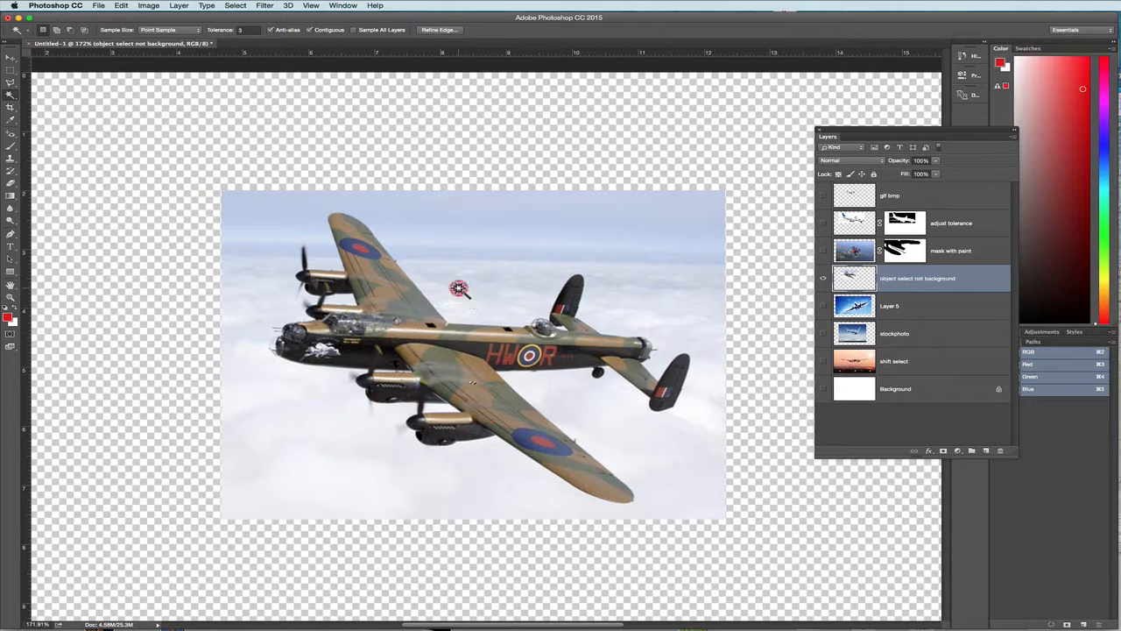
pyautogui.click(463, 263)
pyautogui.click(438, 233)
pyautogui.click(457, 265)
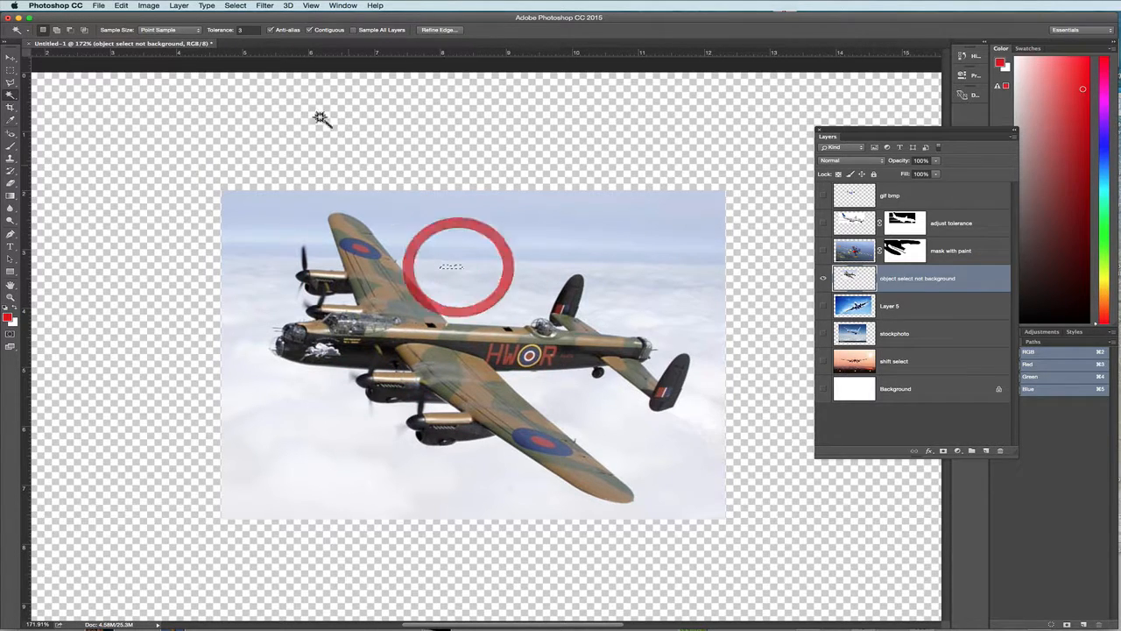
# Select the whole bomber with additive Magic Wand picks at tolerance 50 and turn the selection into a layer mask.
pyautogui.click(217, 34)
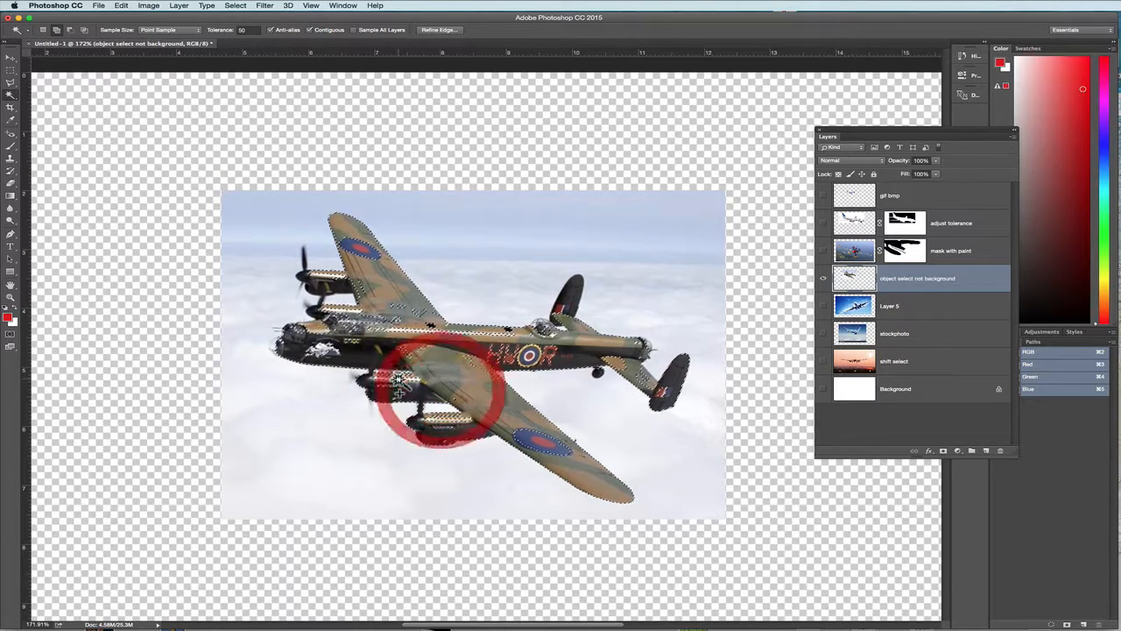
pyautogui.keyDown('shift'); pyautogui.click(320, 340); pyautogui.keyUp('shift')
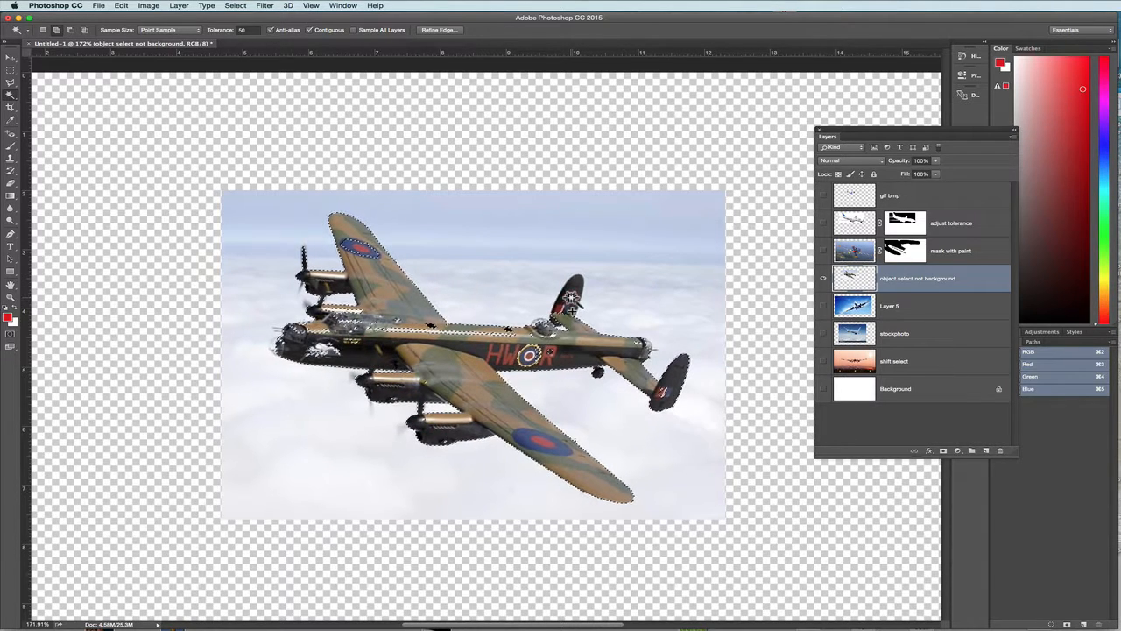
pyautogui.keyDown('shift'); pyautogui.click(570, 300); pyautogui.keyUp('shift')
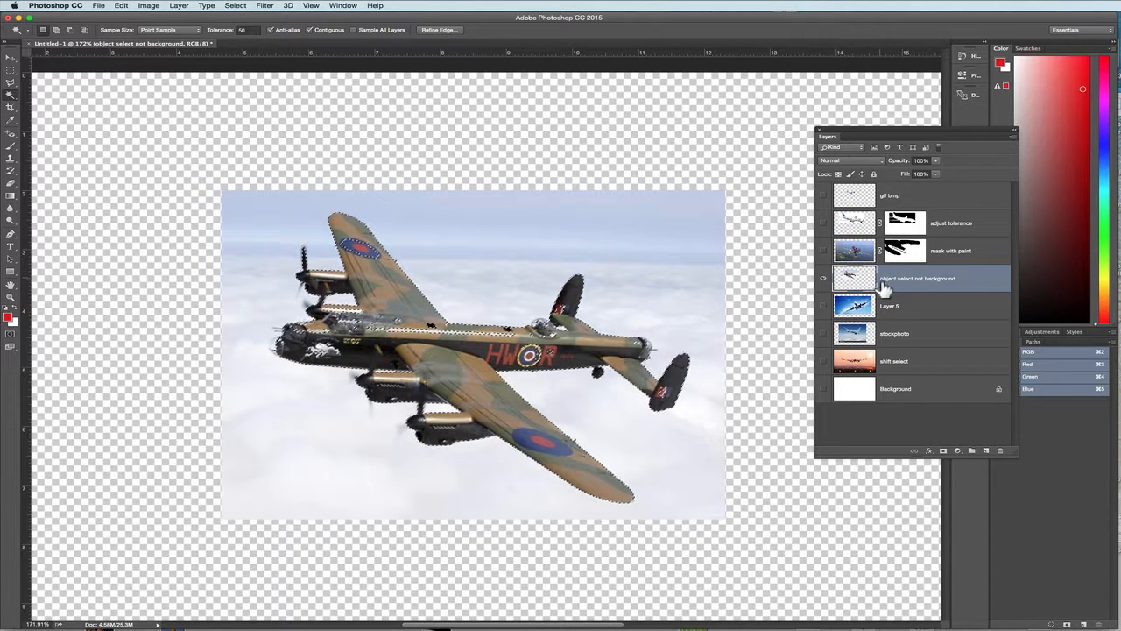
pyautogui.click(944, 451)
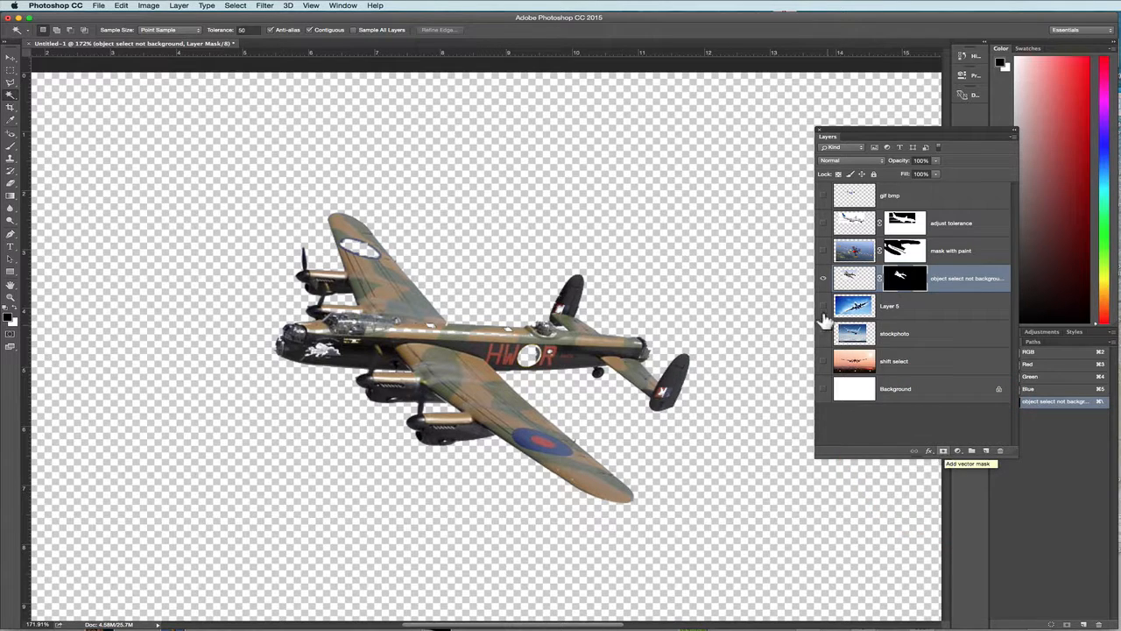
# Paint white on the mask with the Brush to restore the far wing's roundel, the wing root and the nose artwork.
pyautogui.click(14, 147)
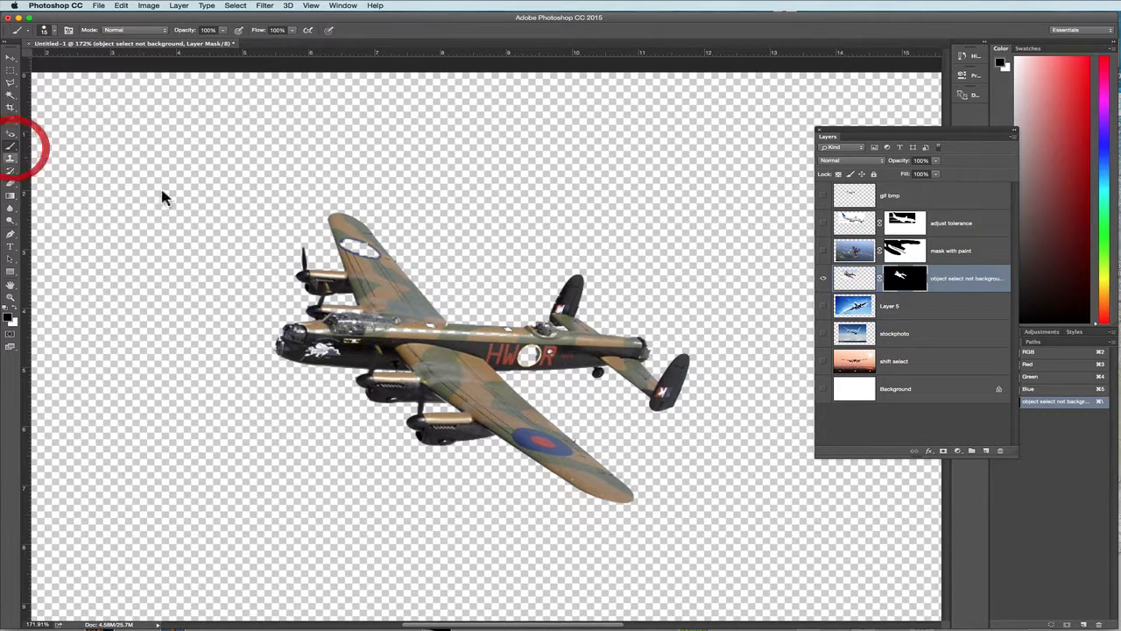
pyautogui.click(16, 308)
pyautogui.moveTo(352, 258)
pyautogui.mouseDown()
pyautogui.moveTo(371, 252)
pyautogui.moveTo(345, 244)
pyautogui.moveTo(354, 256)
pyautogui.mouseUp()
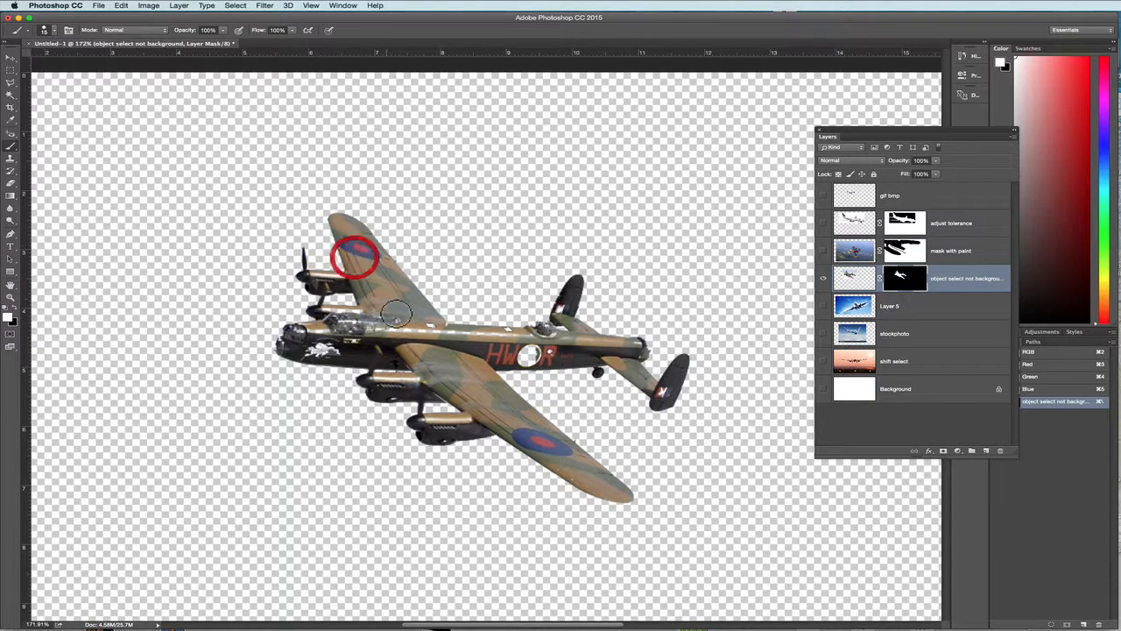
pyautogui.click(415, 325)
pyautogui.click(326, 343)
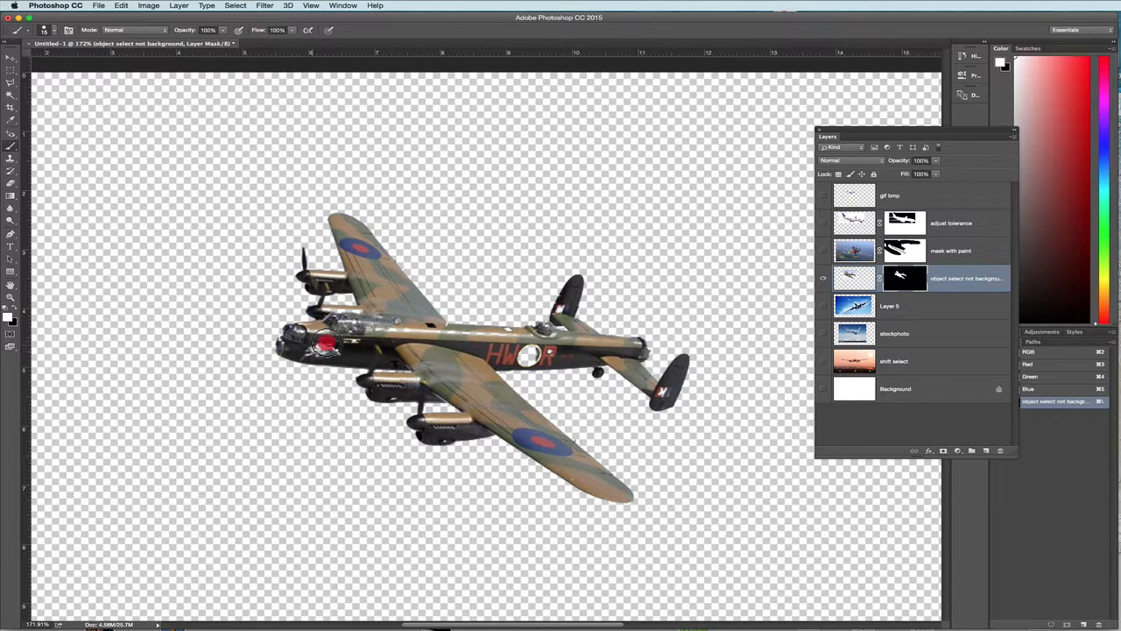
pyautogui.moveTo(325, 343)
pyautogui.mouseDown()
pyautogui.moveTo(313, 333)
pyautogui.moveTo(340, 340)
pyautogui.mouseUp()
# Restore the fuselage roundel and the markings on both tail fins by painting white on the mask.
pyautogui.moveTo(526, 352)
pyautogui.mouseDown()
pyautogui.moveTo(552, 350)
pyautogui.moveTo(515, 340)
pyautogui.moveTo(529, 332)
pyautogui.mouseUp()
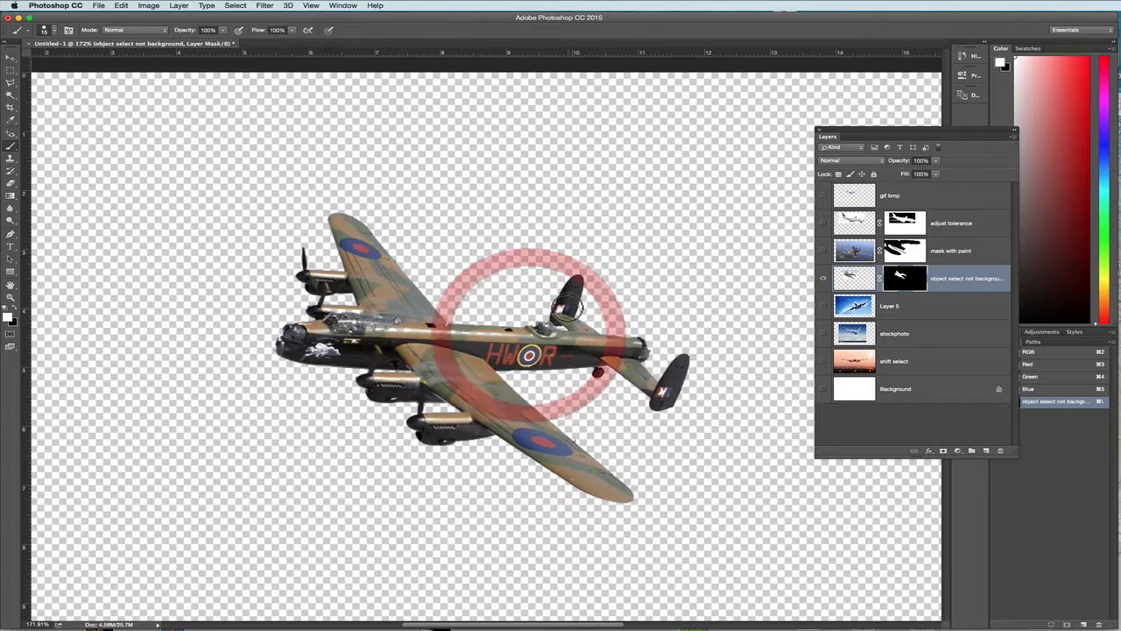
pyautogui.click(567, 306)
pyautogui.click(663, 390)
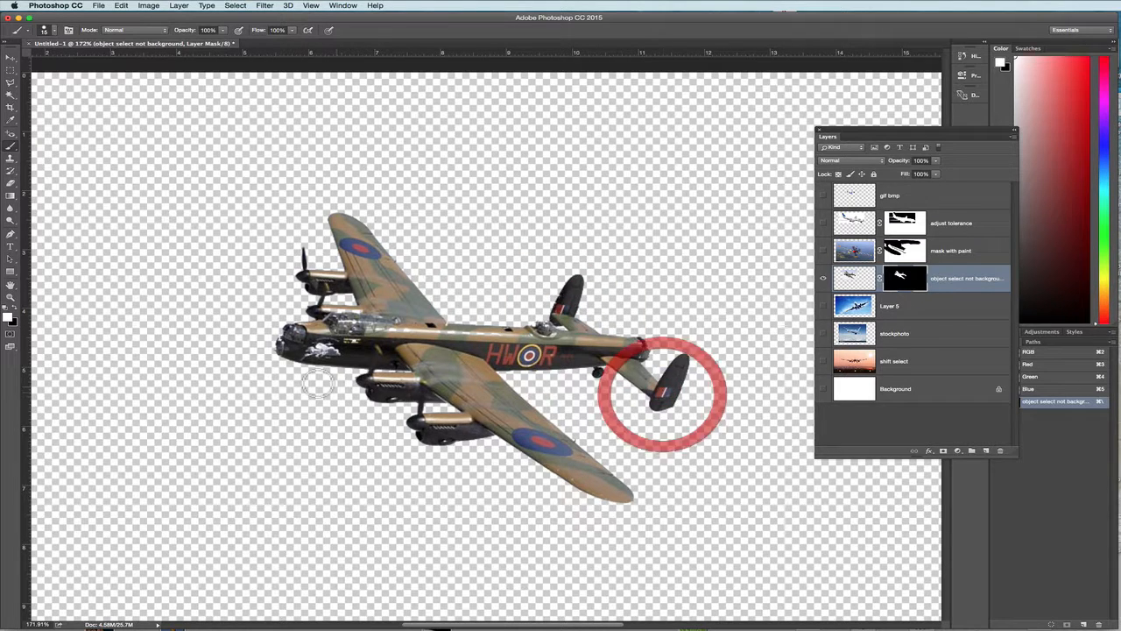
# Hide the bomber layer, check Layer 5 briefly, and make the stockphoto layer visible and active.
pyautogui.click(823, 278)
pyautogui.click(823, 306)
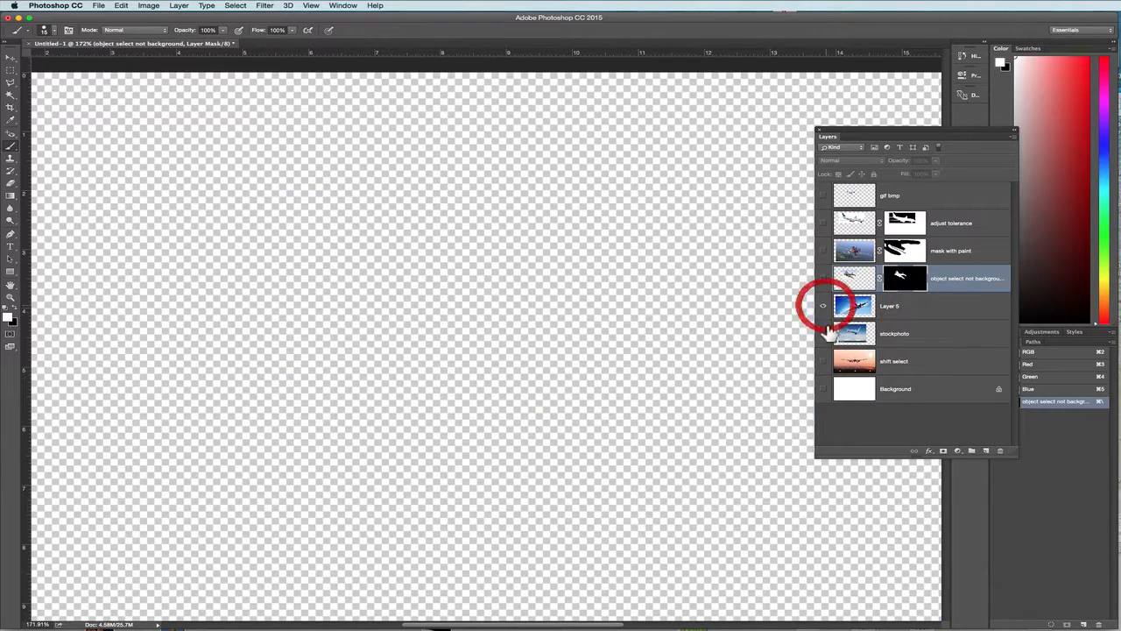
pyautogui.click(823, 306)
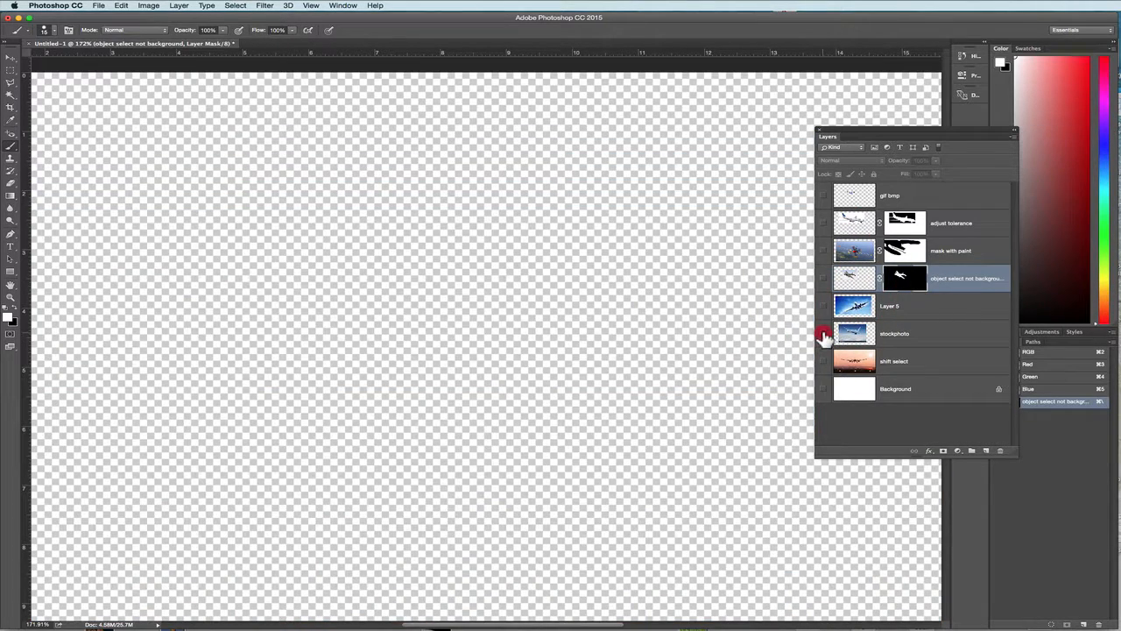
pyautogui.click(823, 333)
pyautogui.moveTo(545, 335); pyautogui.dragTo(481, 260)
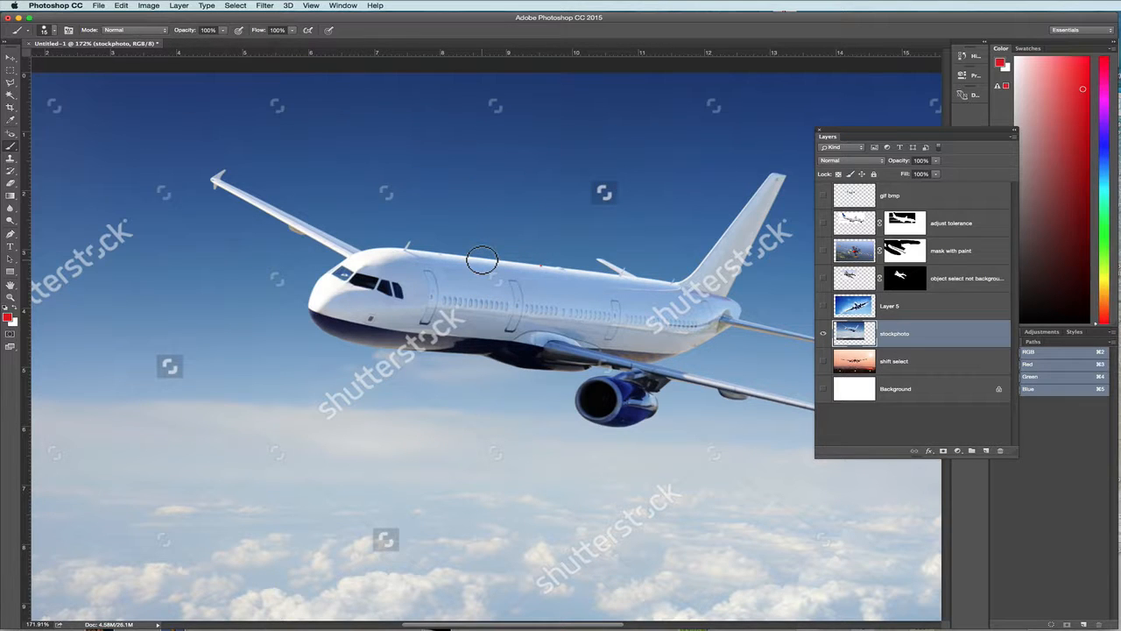
pyautogui.press('super+0')
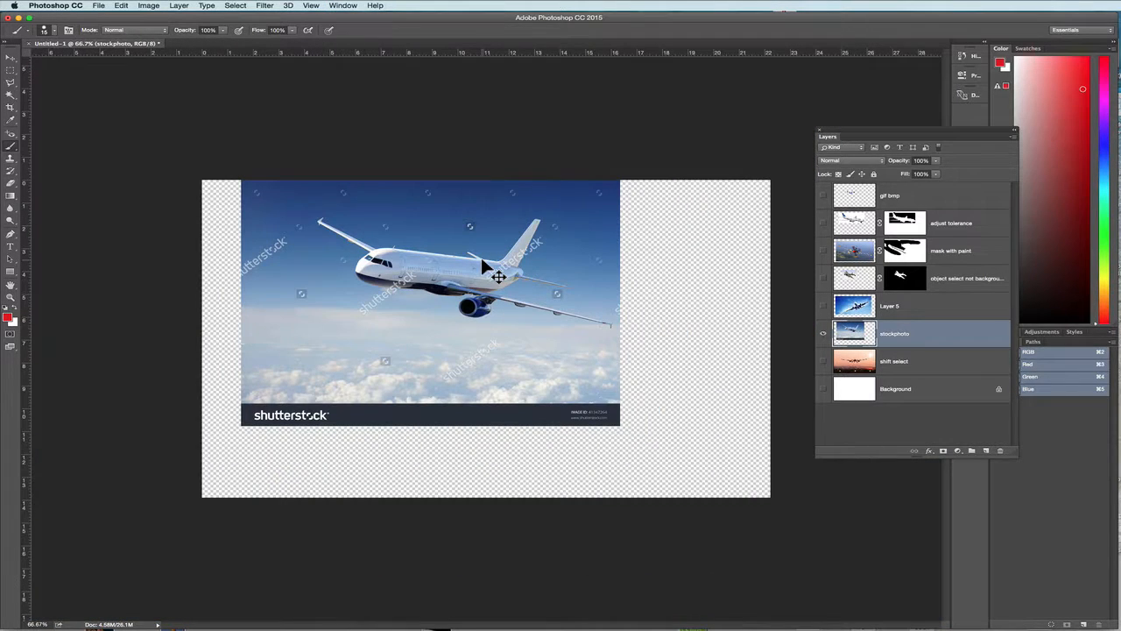
# Move the stock photo down on the canvas, away from its upper edge.
pyautogui.moveTo(455, 315); pyautogui.dragTo(464, 354)
pyautogui.moveTo(307, 251); pyautogui.dragTo(353, 278)
pyautogui.moveTo(553, 372); pyautogui.dragTo(441, 325)
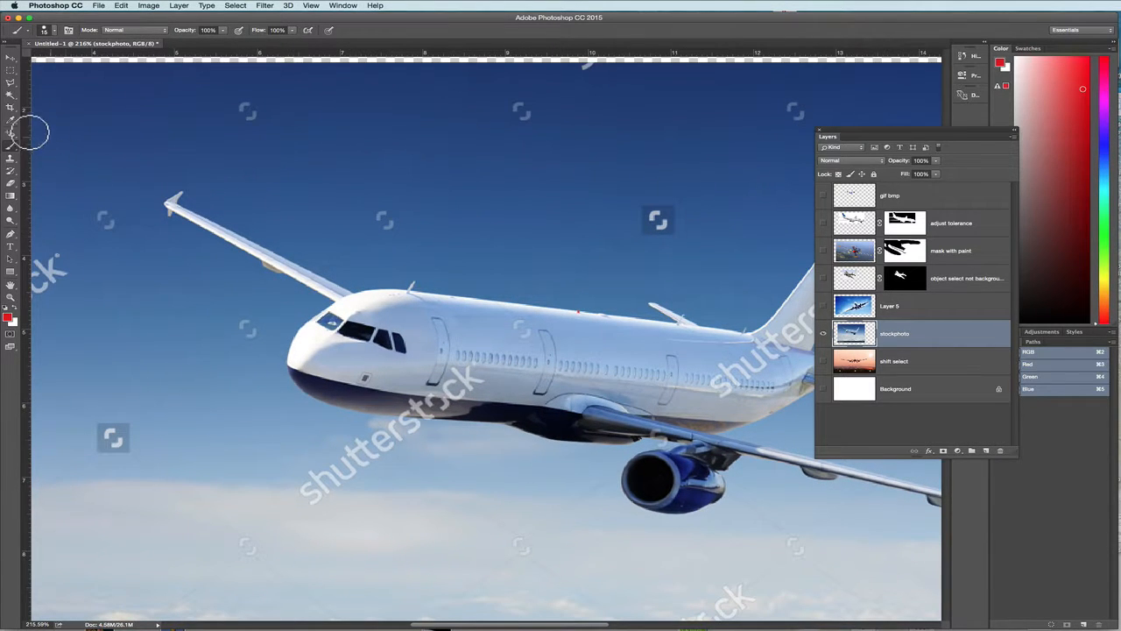
# Try selecting the sky around the airliner with additive Magic Wand picks at tolerance 50, inspect the watermark edges, and deselect.
pyautogui.click(11, 95)
pyautogui.click(476, 233)
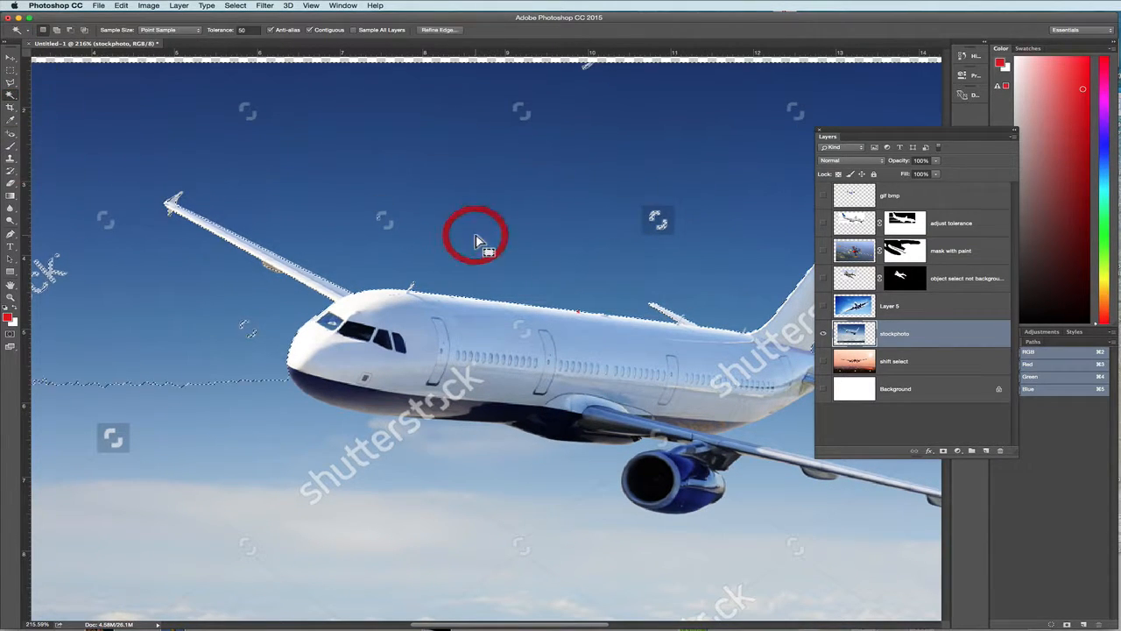
pyautogui.keyDown('shift'); pyautogui.click(453, 442); pyautogui.keyUp('shift')
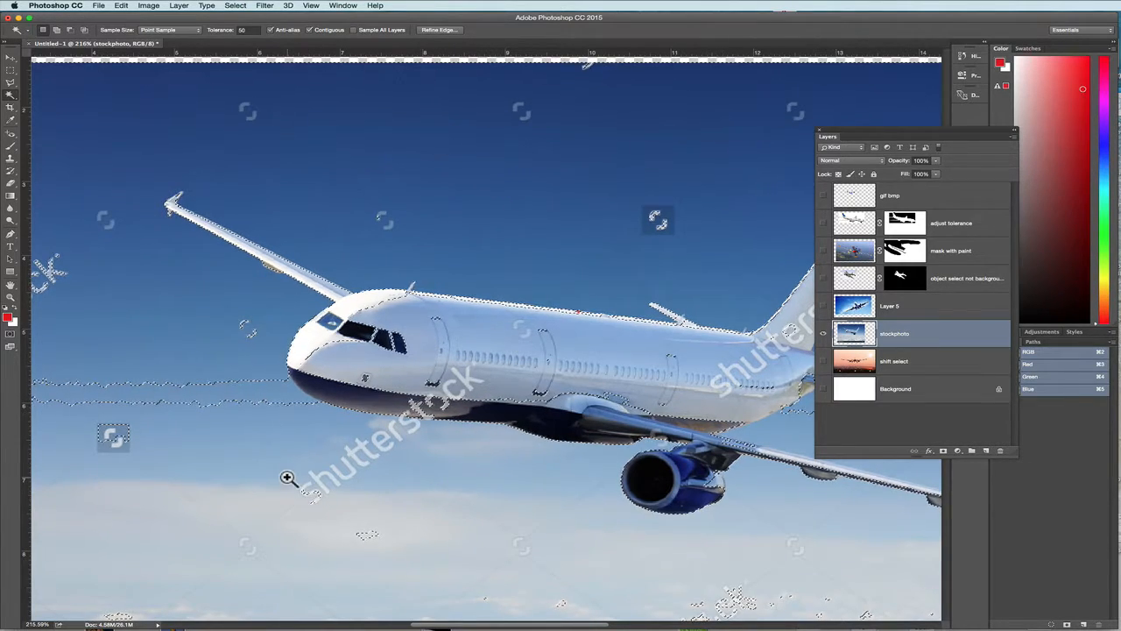
pyautogui.scroll(5, 286, 476)
pyautogui.click(338, 522)
pyautogui.scroll(-3, 410, 520)
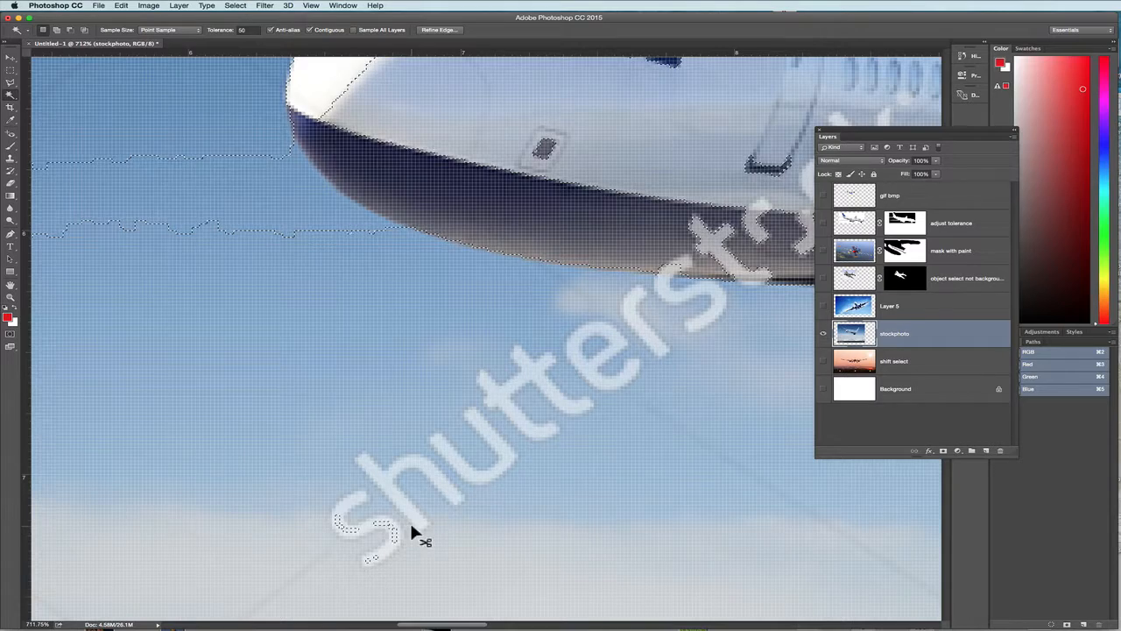
pyautogui.scroll(-5, 410, 521)
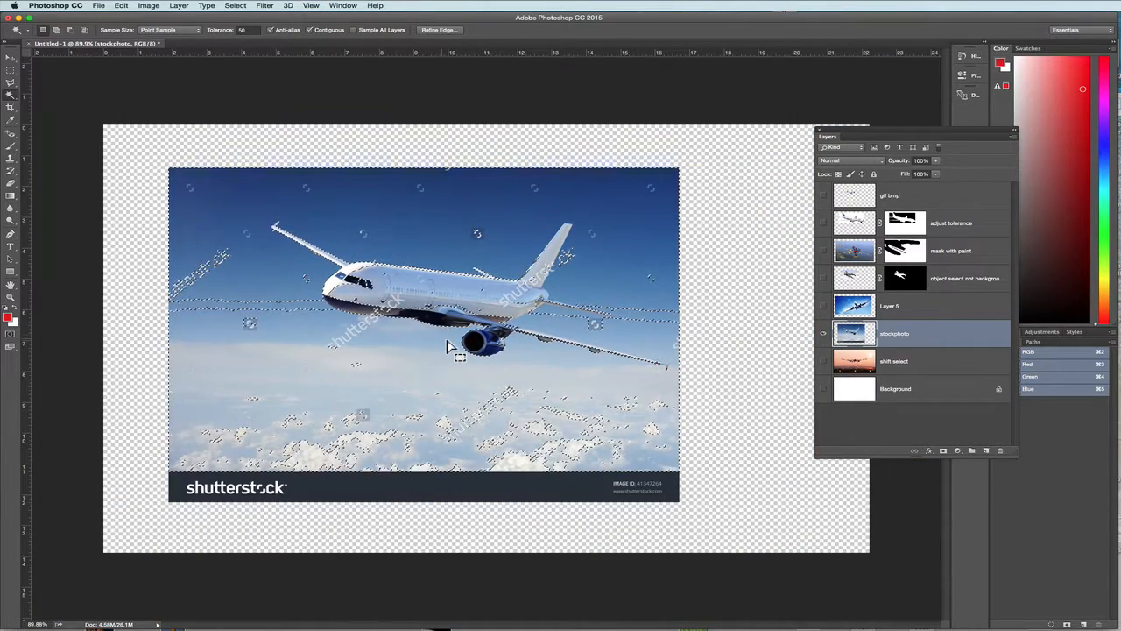
pyautogui.press('super+d')
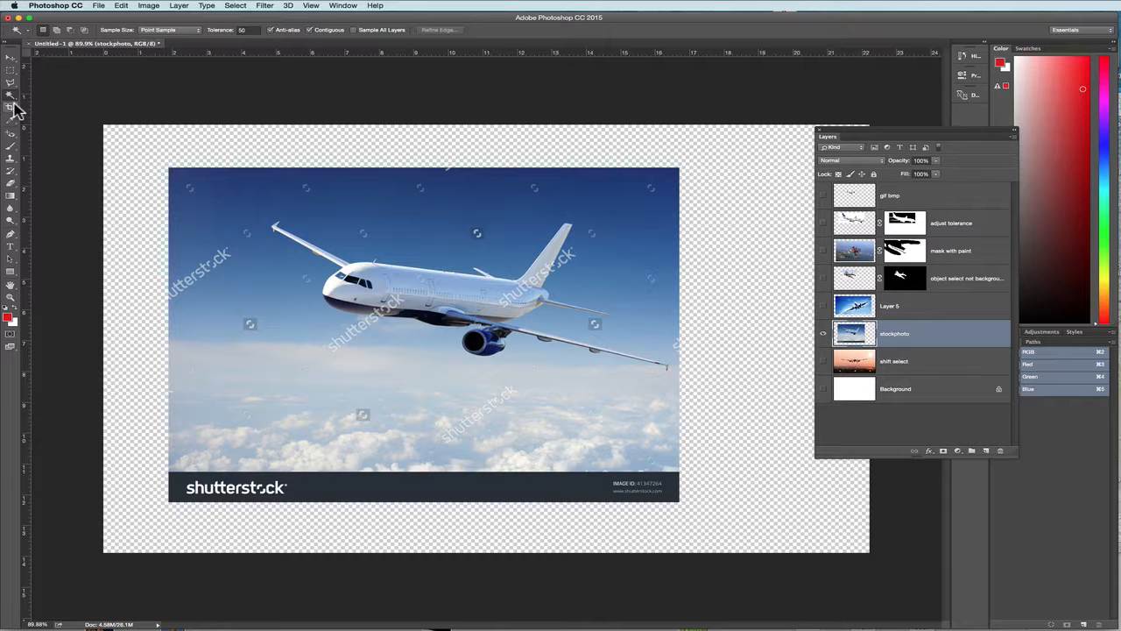
# Mark the watermark lettering overlapping the airliner's fuselage and tail with red Brush strokes.
pyautogui.click(10, 147)
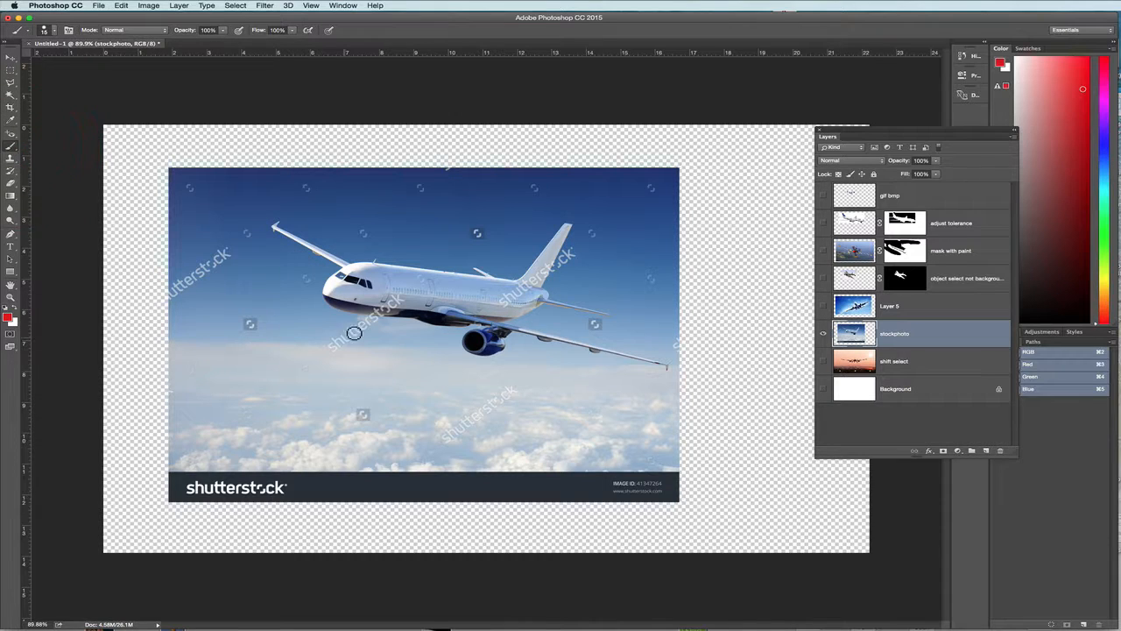
pyautogui.moveTo(341, 317)
pyautogui.mouseDown()
pyautogui.moveTo(419, 332)
pyautogui.moveTo(311, 328)
pyautogui.moveTo(415, 323)
pyautogui.moveTo(399, 298)
pyautogui.moveTo(363, 304)
pyautogui.moveTo(379, 318)
pyautogui.moveTo(413, 310)
pyautogui.moveTo(411, 291)
pyautogui.moveTo(367, 298)
pyautogui.mouseUp()
pyautogui.moveTo(574, 246)
pyautogui.mouseDown()
pyautogui.moveTo(503, 289)
pyautogui.moveTo(536, 302)
pyautogui.moveTo(574, 242)
pyautogui.mouseUp()
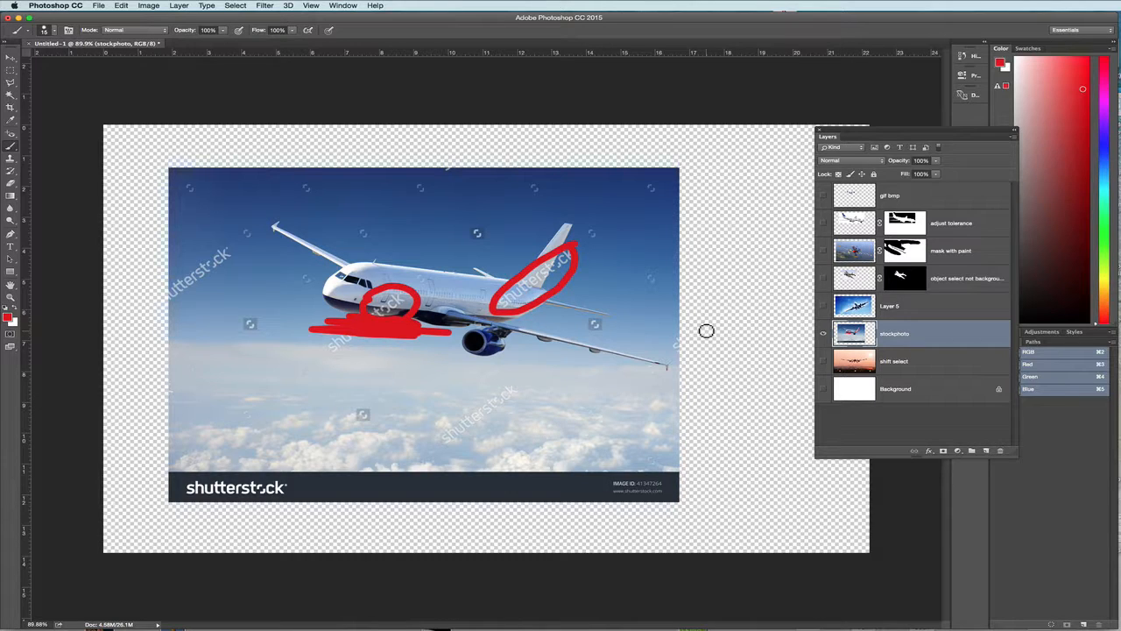
# Hide the stockphoto layer and make the shift select layer active and visible.
pyautogui.click(823, 333)
pyautogui.click(913, 365)
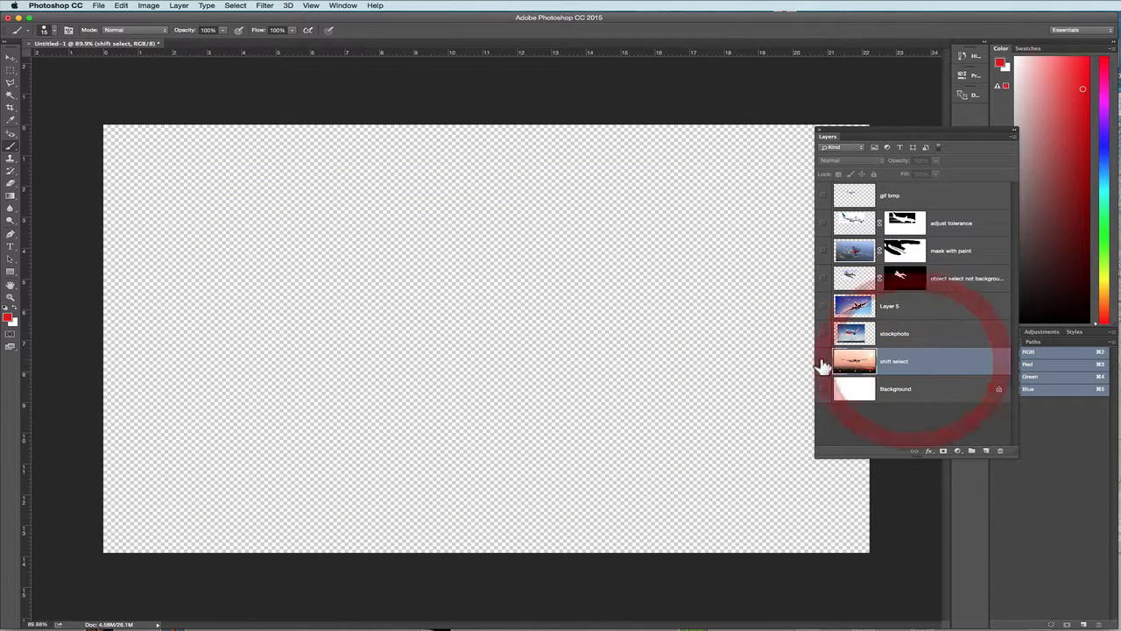
pyautogui.click(824, 361)
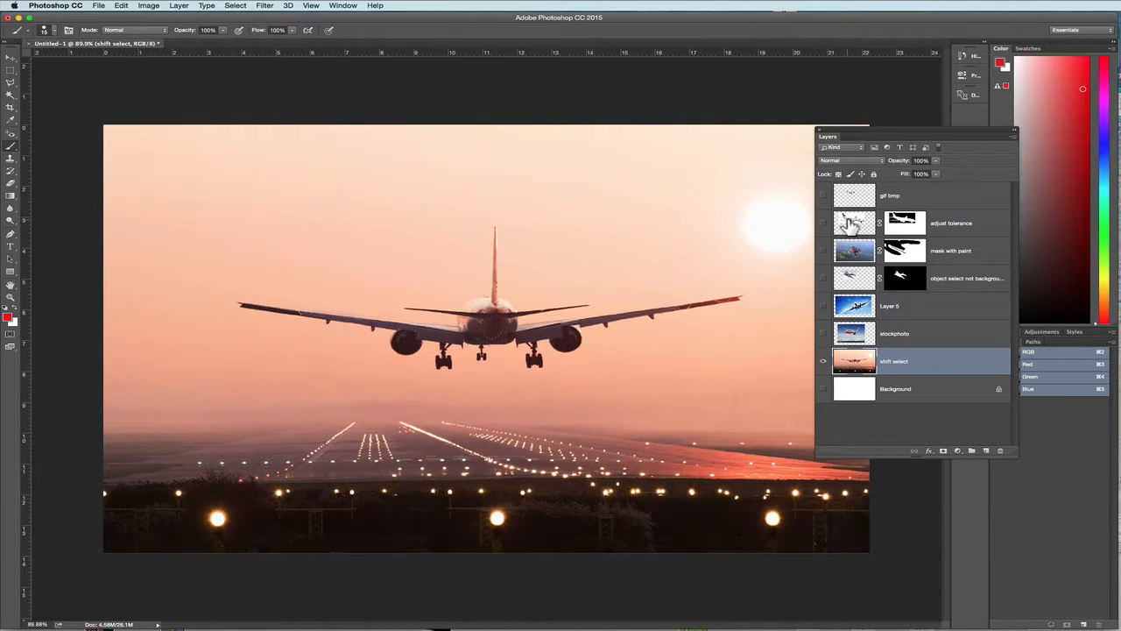
# Try Magic Wand selections of the sunset sky at tolerance 50 and at tolerance 20.
pyautogui.click(11, 95)
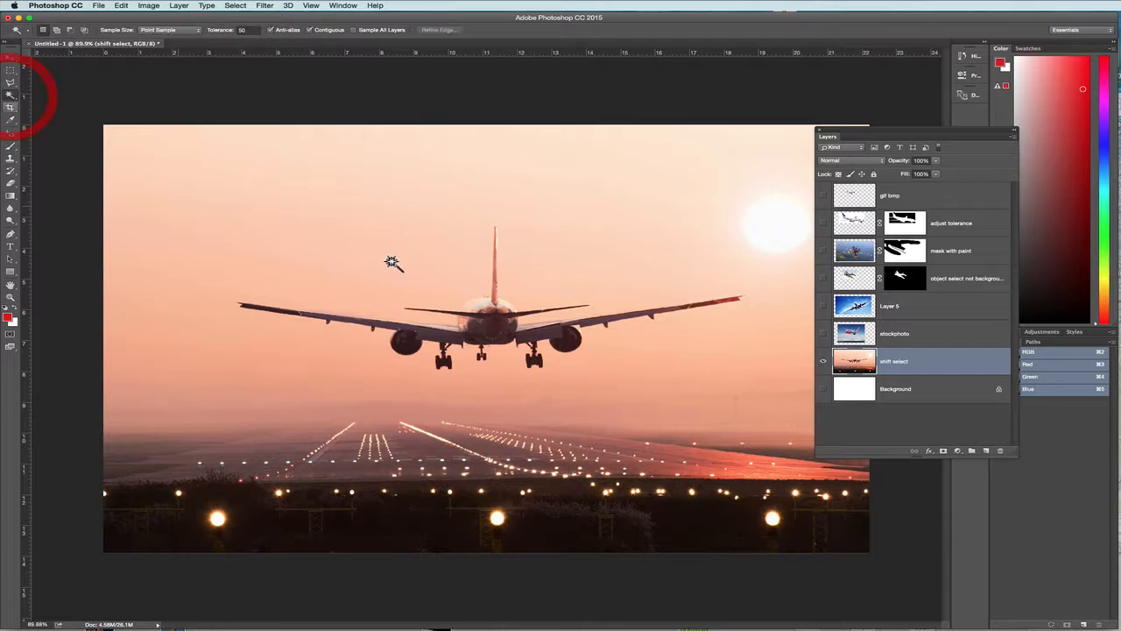
pyautogui.click(410, 247)
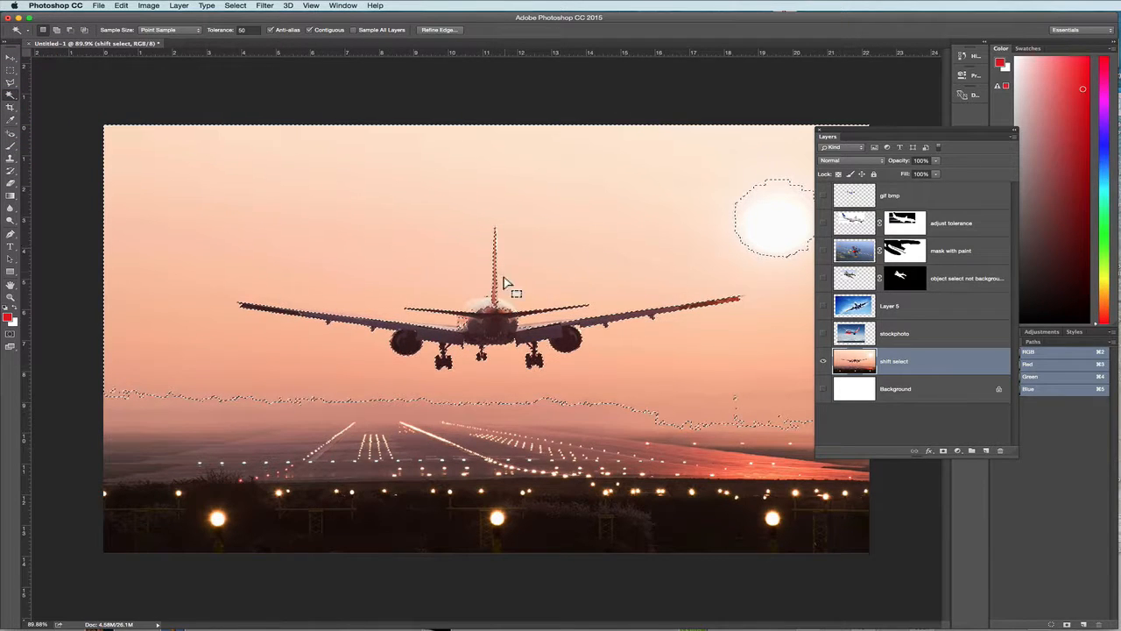
pyautogui.doubleClick(243, 30)
pyautogui.write('20')
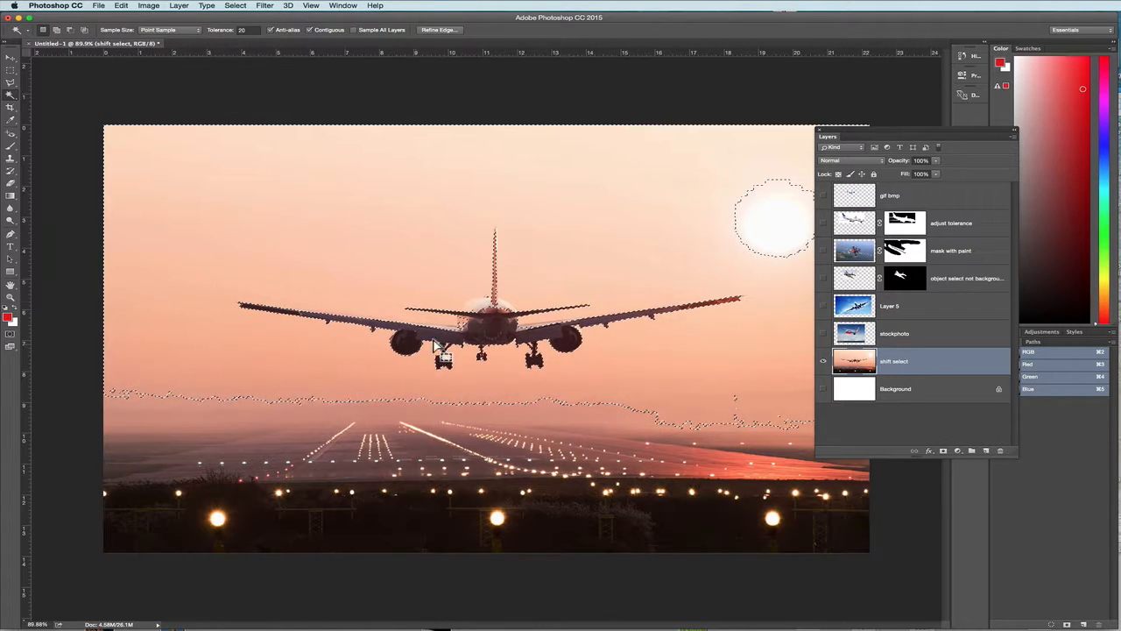
pyautogui.click(385, 255)
pyautogui.click(383, 252)
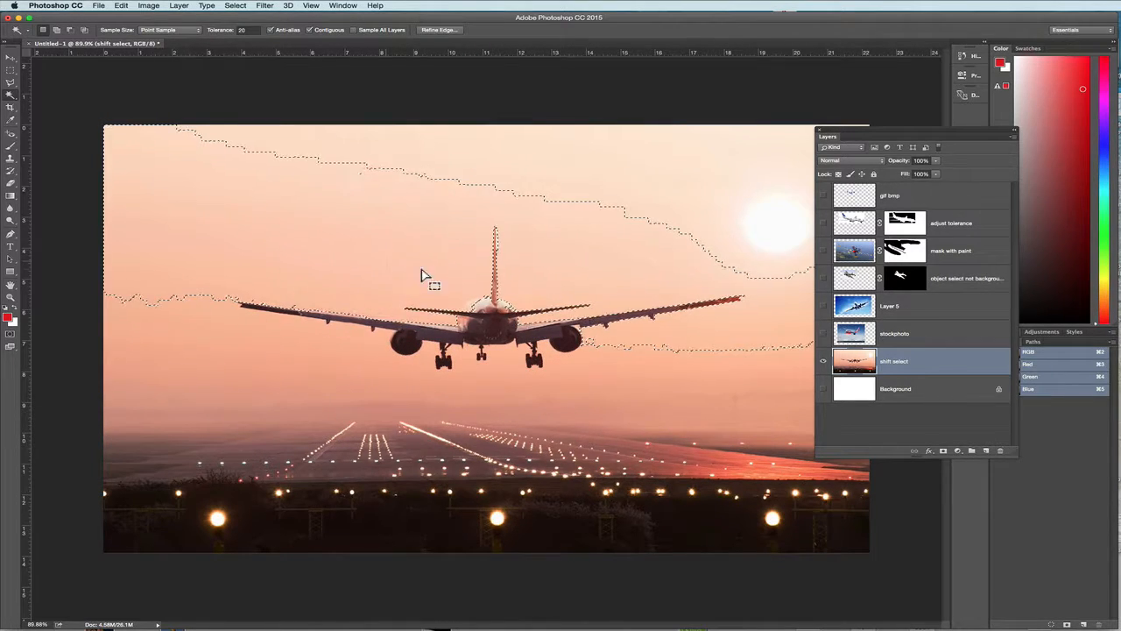
# Set the Magic Wand tolerance to 10 and additively select the sky bands above, beside and below the airplane.
pyautogui.click(219, 31)
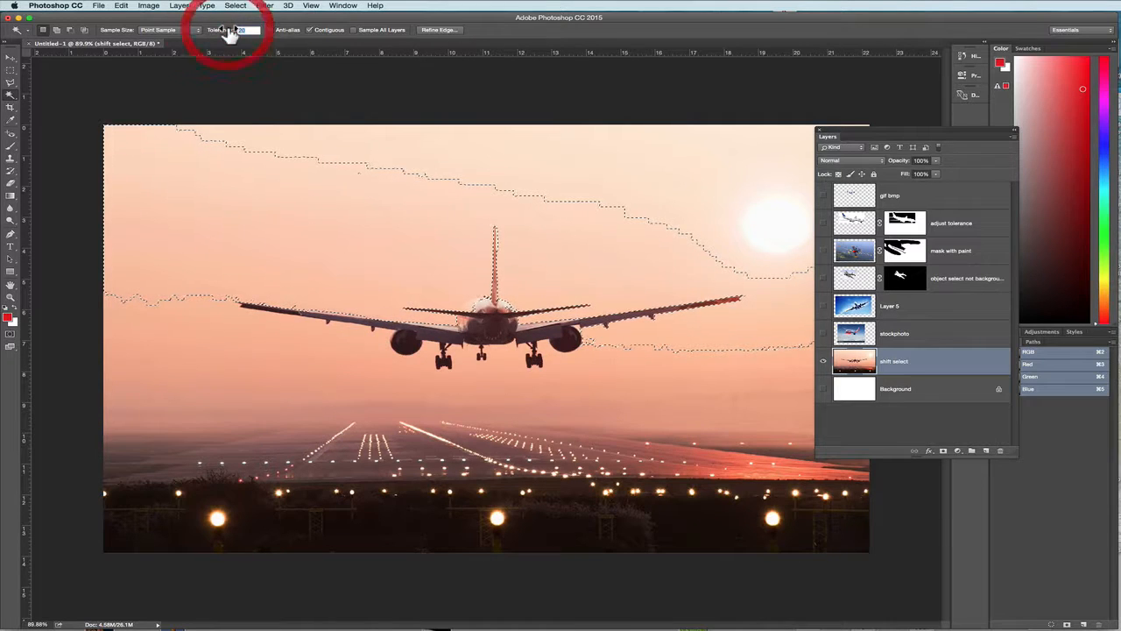
pyautogui.write('10')
pyautogui.click(336, 192)
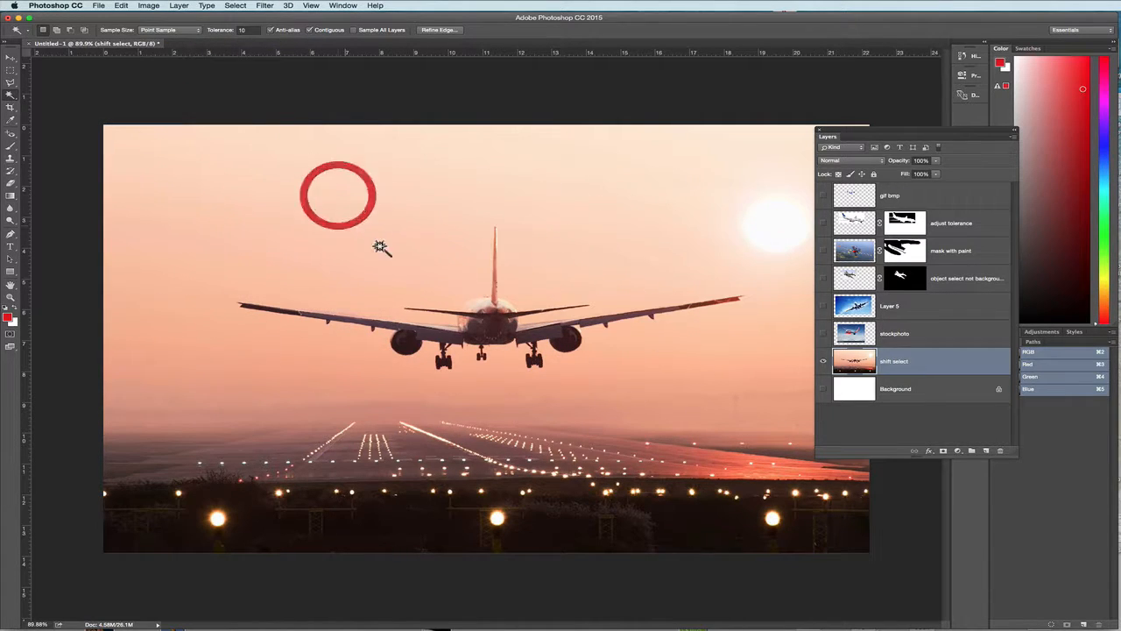
pyautogui.click(388, 250)
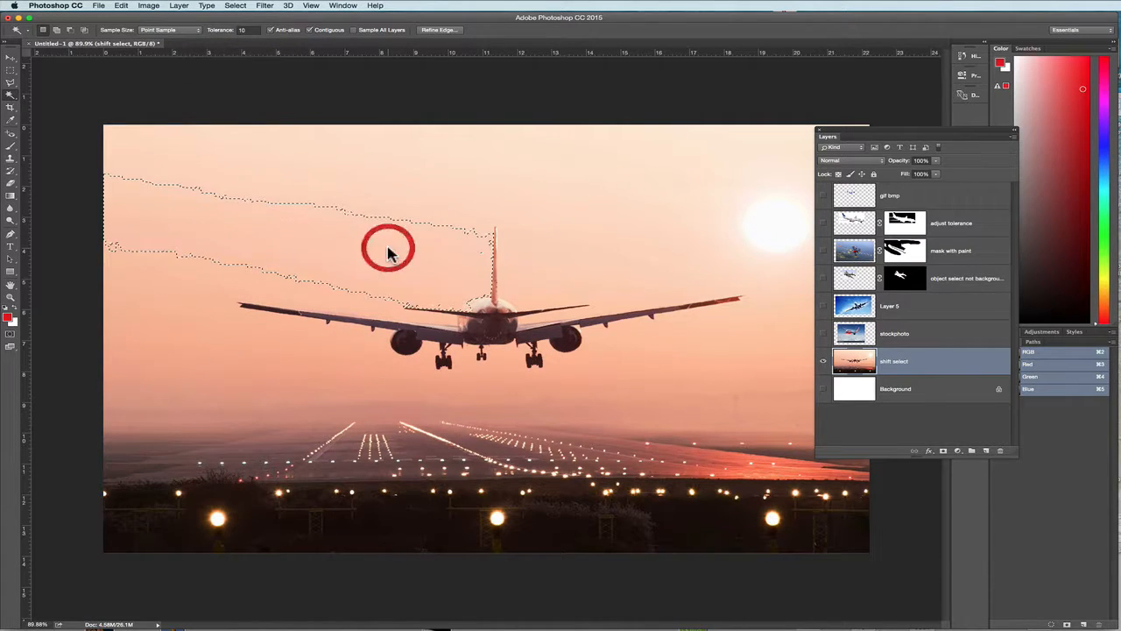
pyautogui.keyDown('shift'); pyautogui.click(451, 199); pyautogui.keyUp('shift')
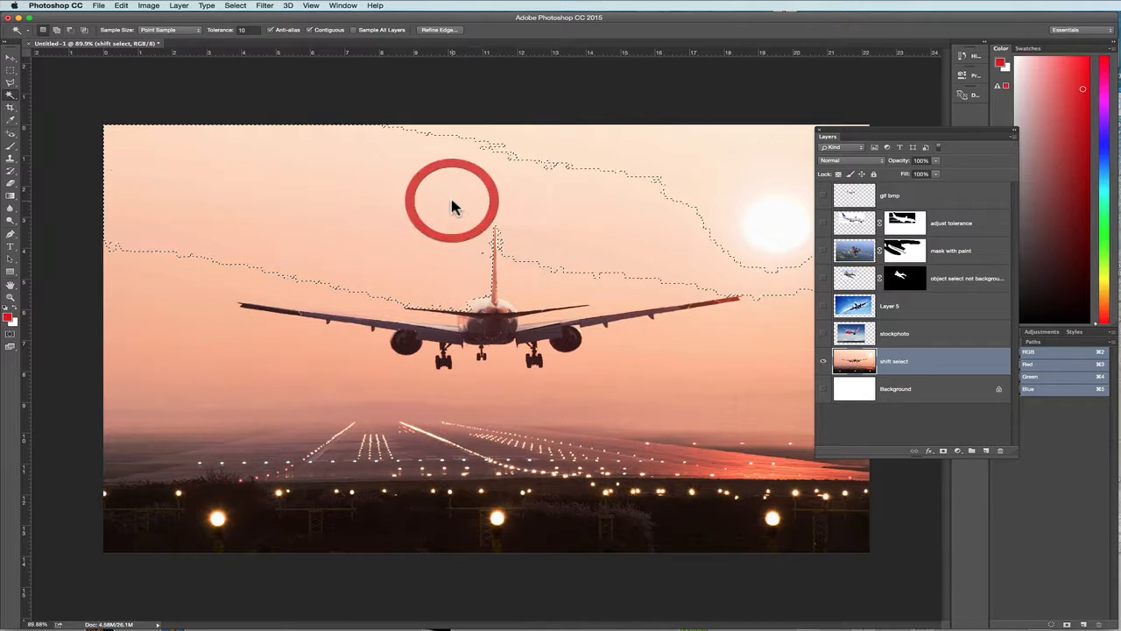
pyautogui.keyDown('shift'); pyautogui.click(515, 256); pyautogui.keyUp('shift')
pyautogui.keyDown('shift'); pyautogui.click(652, 350); pyautogui.keyUp('shift')
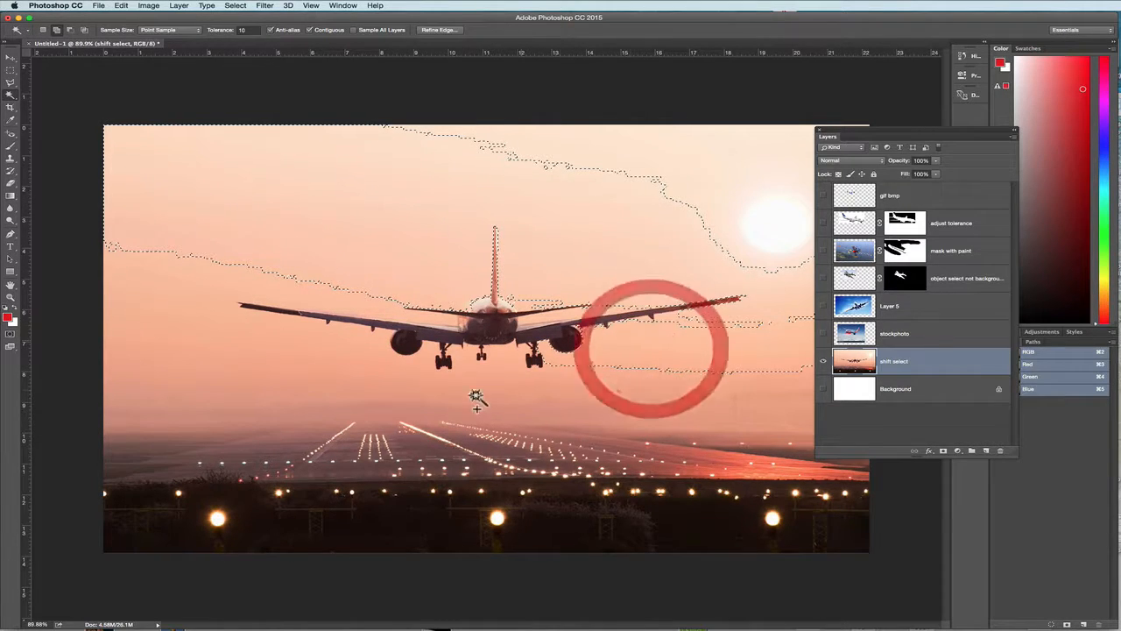
pyautogui.keyDown('shift'); pyautogui.click(325, 335); pyautogui.keyUp('shift')
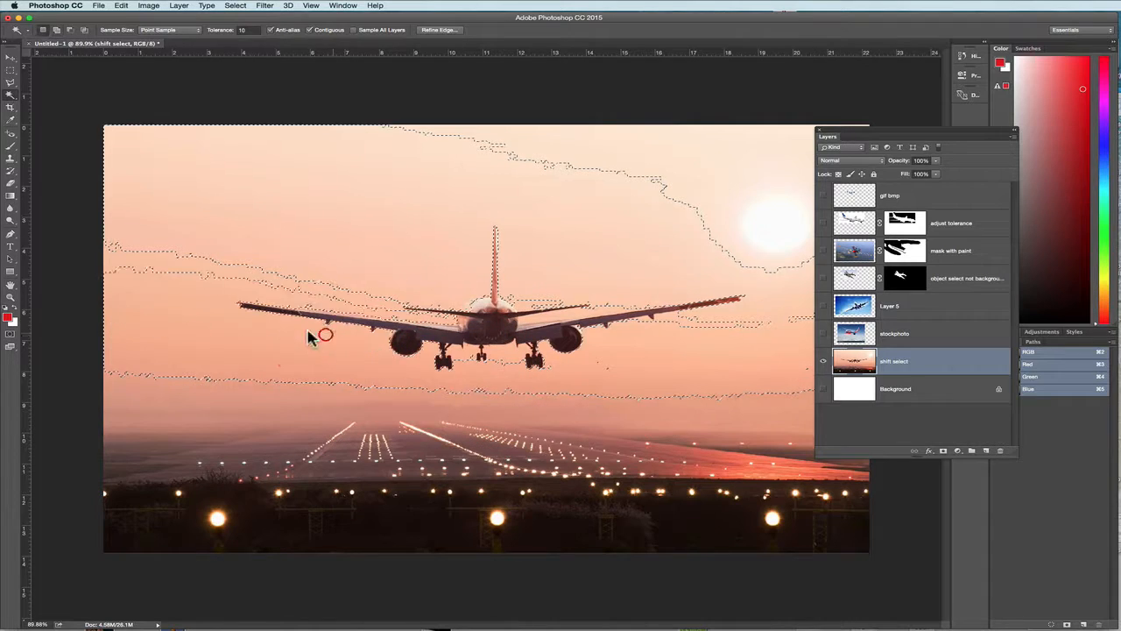
pyautogui.keyDown('shift'); pyautogui.click(201, 266); pyautogui.keyUp('shift')
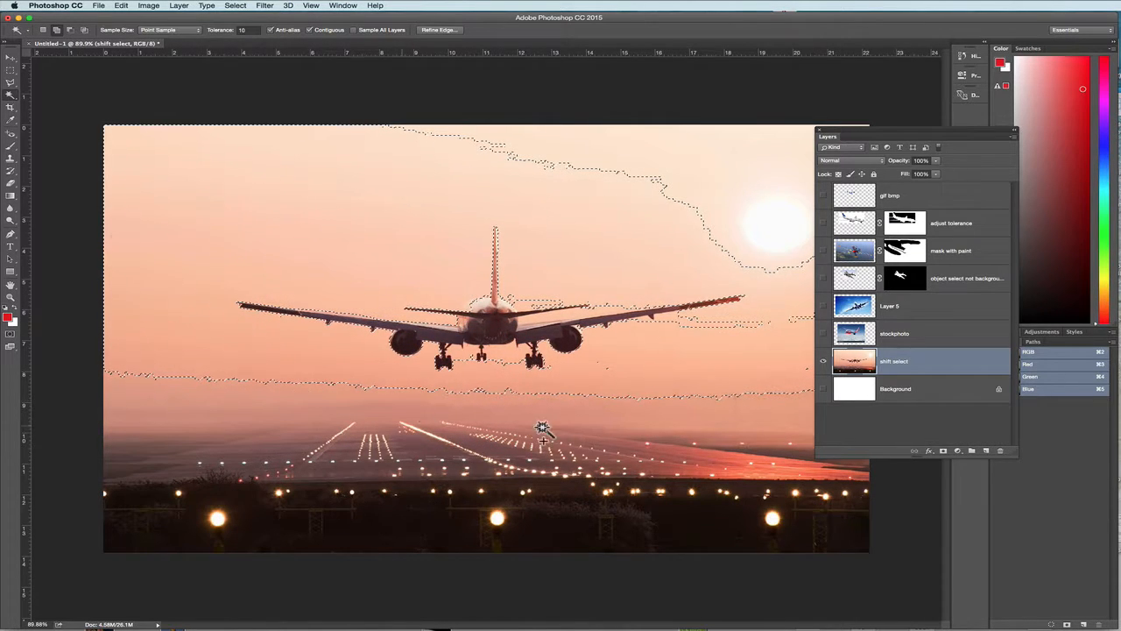
# Add the remaining sky gaps by the landing gear and tailplane, the upper sky and the sun's disc to the selection.
pyautogui.keyDown('shift'); pyautogui.click(500, 348); pyautogui.keyUp('shift')
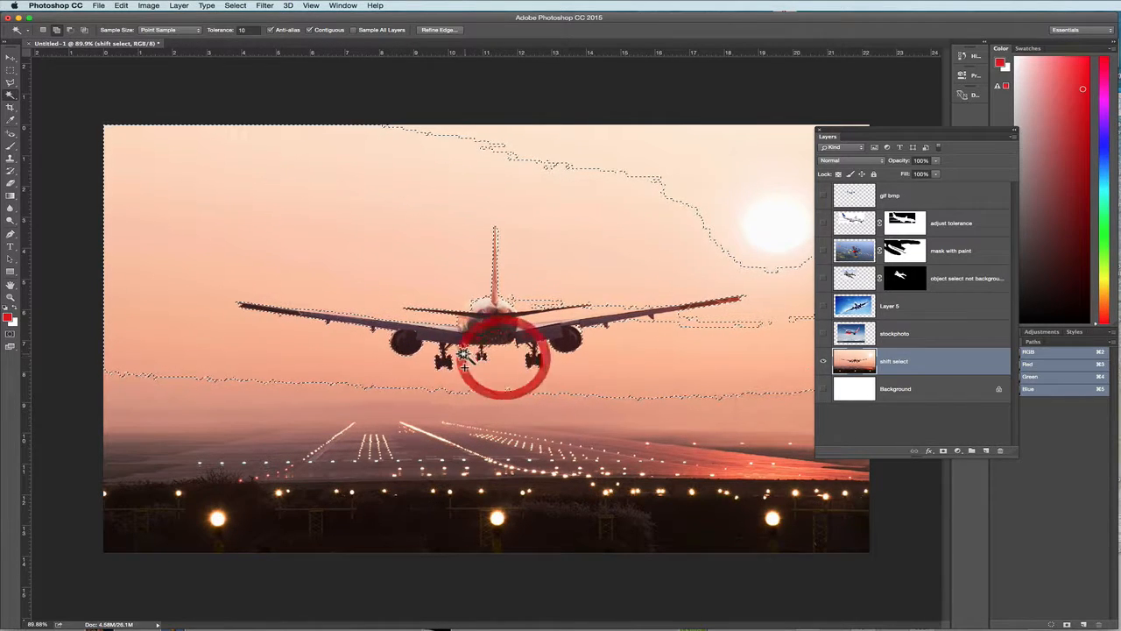
pyautogui.keyDown('shift'); pyautogui.click(527, 294); pyautogui.keyUp('shift')
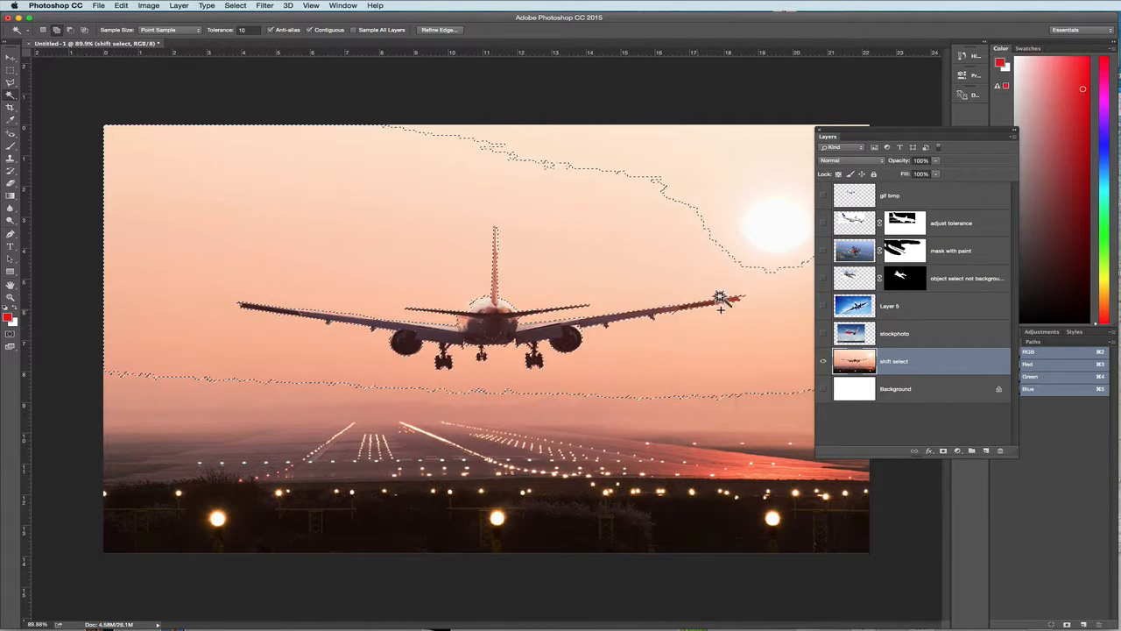
pyautogui.keyDown('shift'); pyautogui.click(749, 214); pyautogui.keyUp('shift')
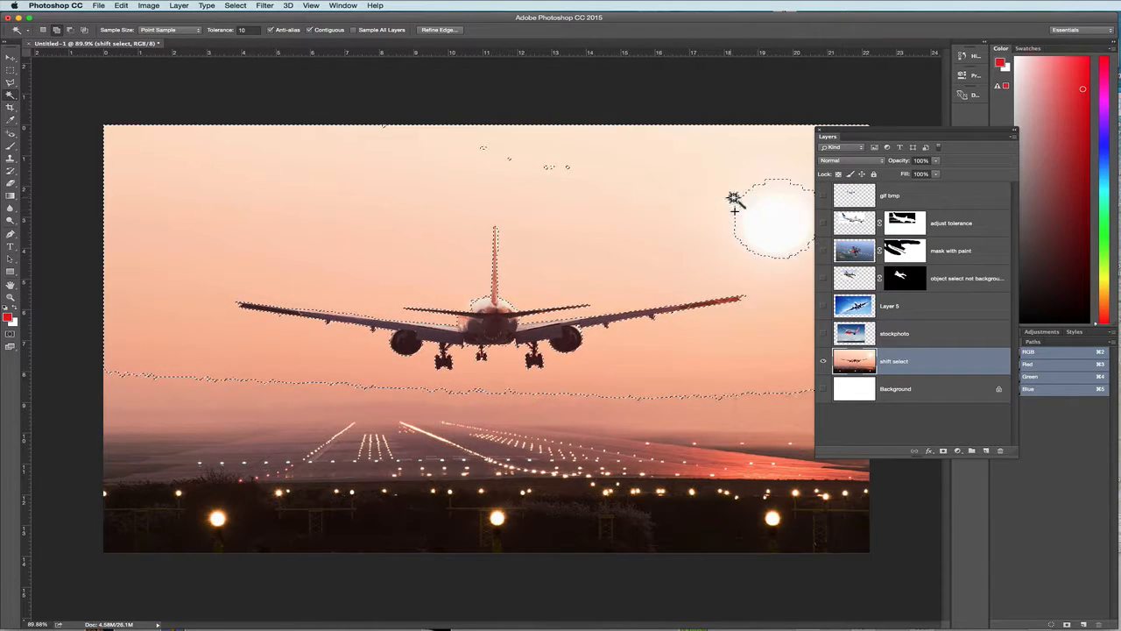
pyautogui.keyDown('shift'); pyautogui.click(545, 166); pyautogui.keyUp('shift')
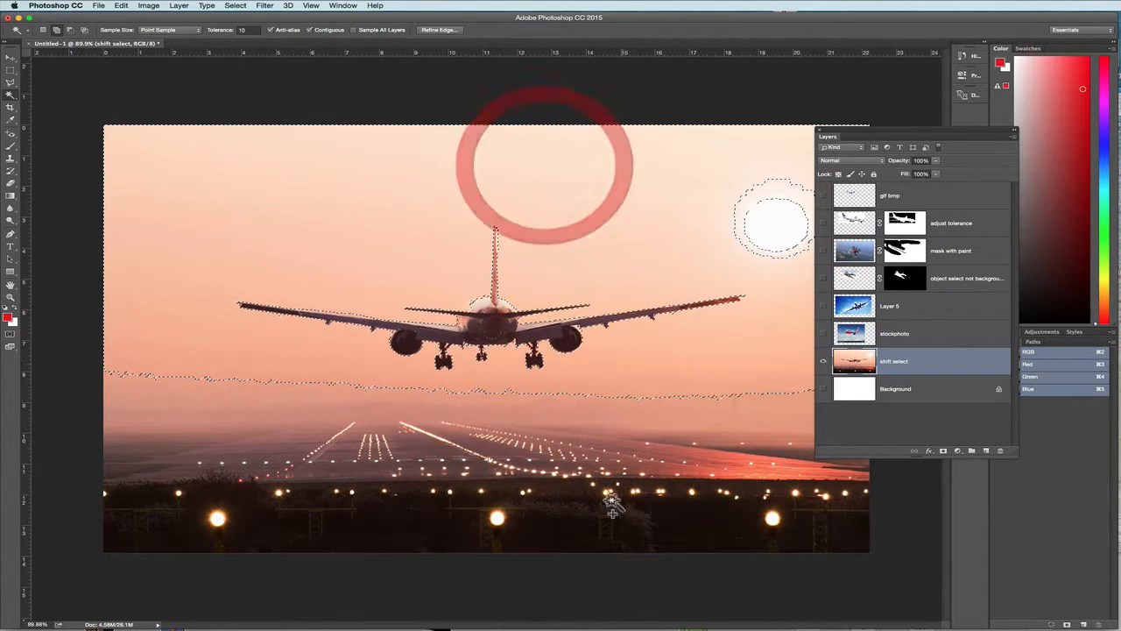
pyautogui.keyDown('shift'); pyautogui.click(509, 325); pyautogui.keyUp('shift')
# Try turning the sky selection into a layer mask on the shift select layer, and undo it.
pyautogui.moveTo(901, 130); pyautogui.dragTo(981, 140)
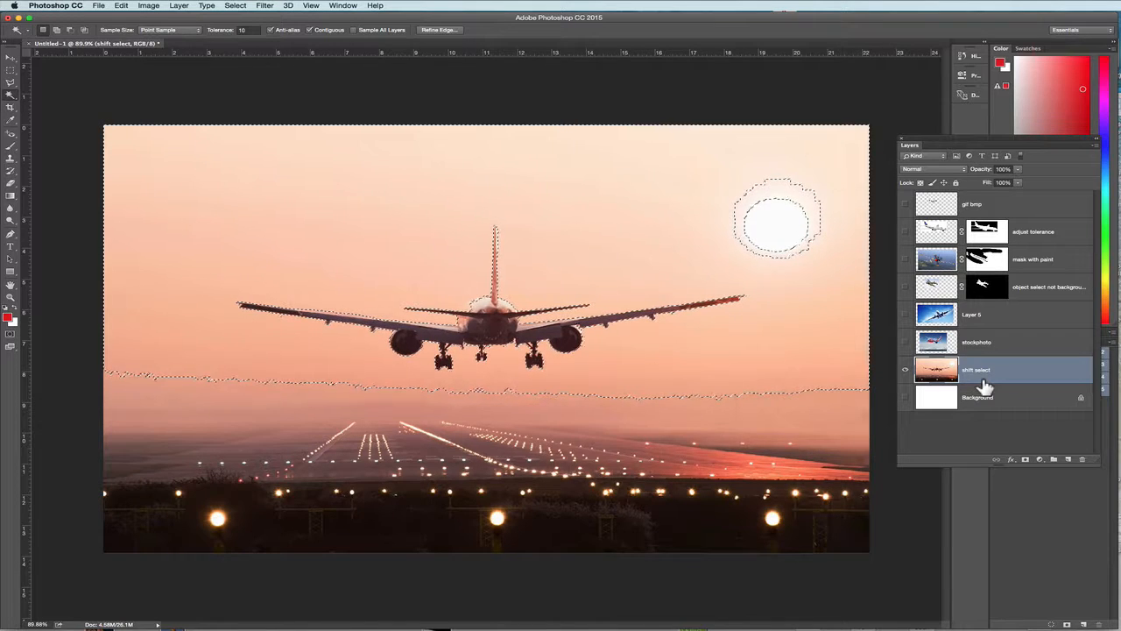
pyautogui.click(1026, 460)
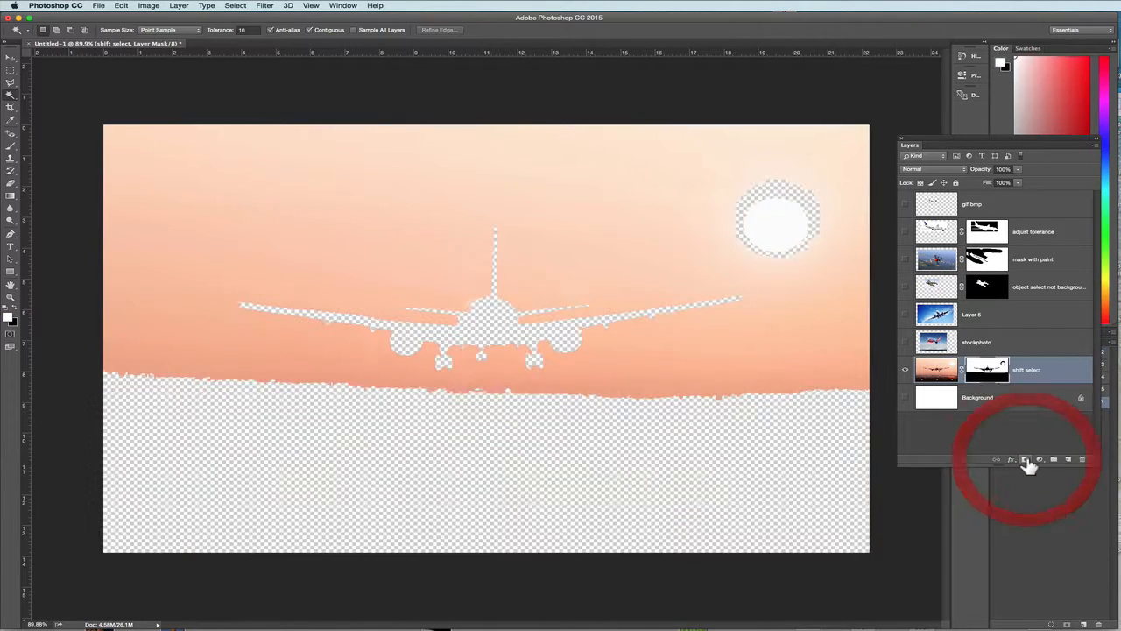
pyautogui.hotkey('ctrl', 'z')
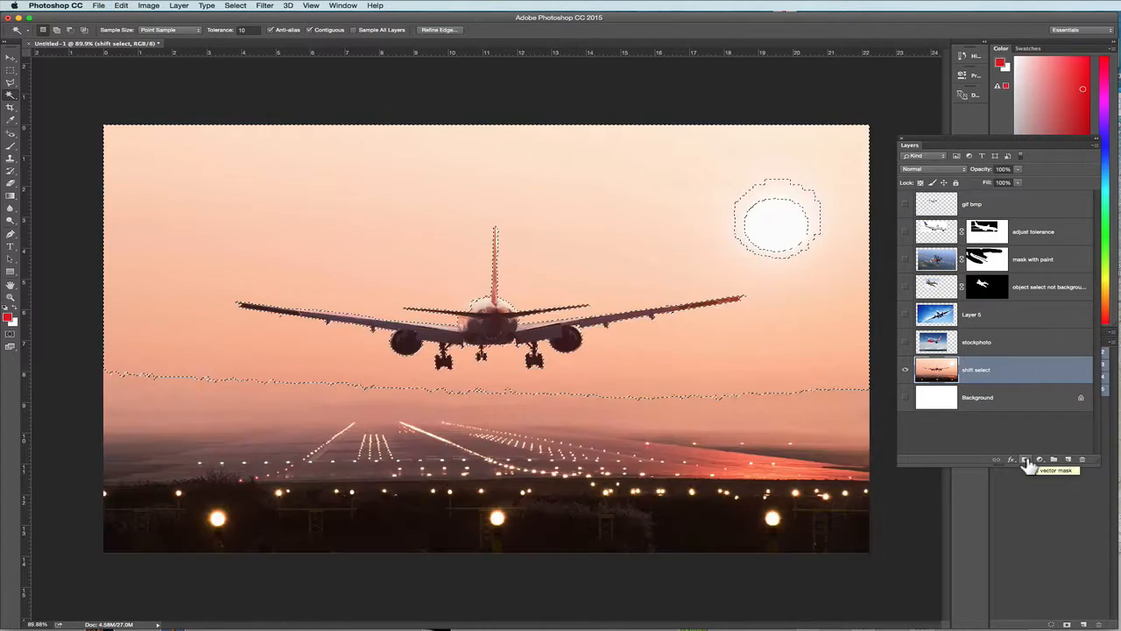
# Add the whole runway area below the sky and the ring around the sun to the selection with the Rectangular Marquee tool.
pyautogui.click(11, 70)
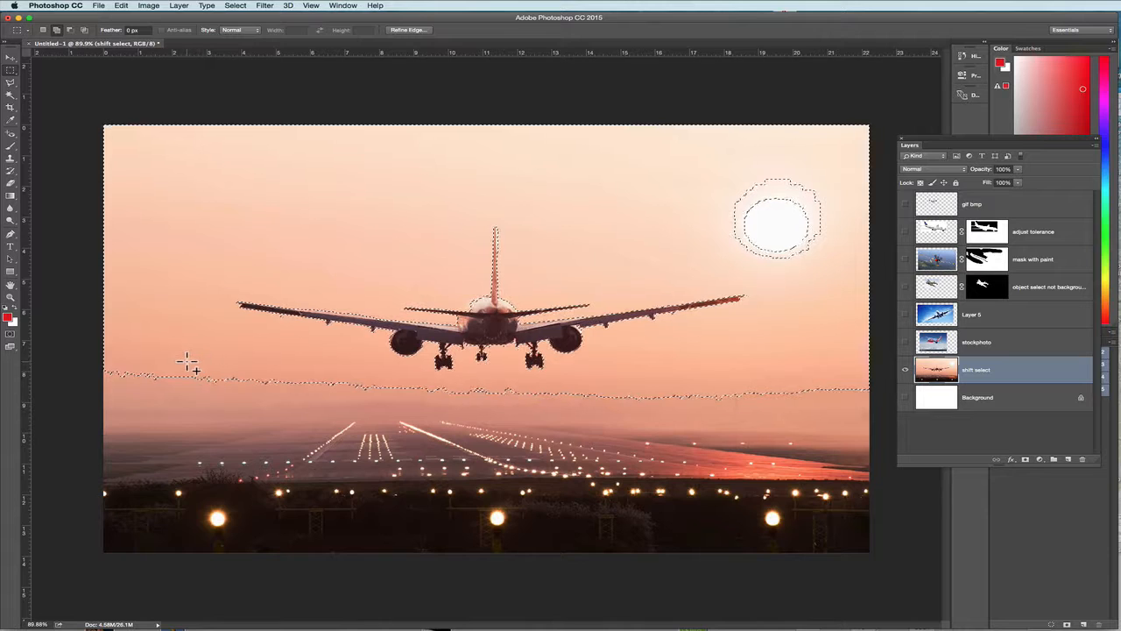
pyautogui.moveTo(181, 363); pyautogui.dragTo(327, 495)
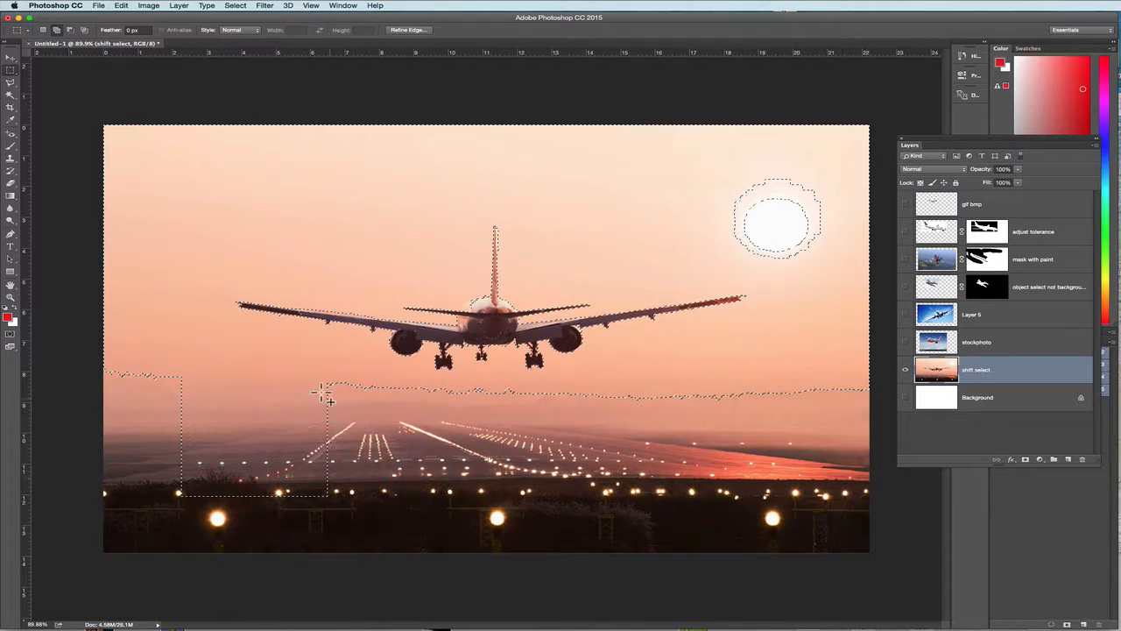
pyautogui.moveTo(313, 379); pyautogui.dragTo(928, 613)
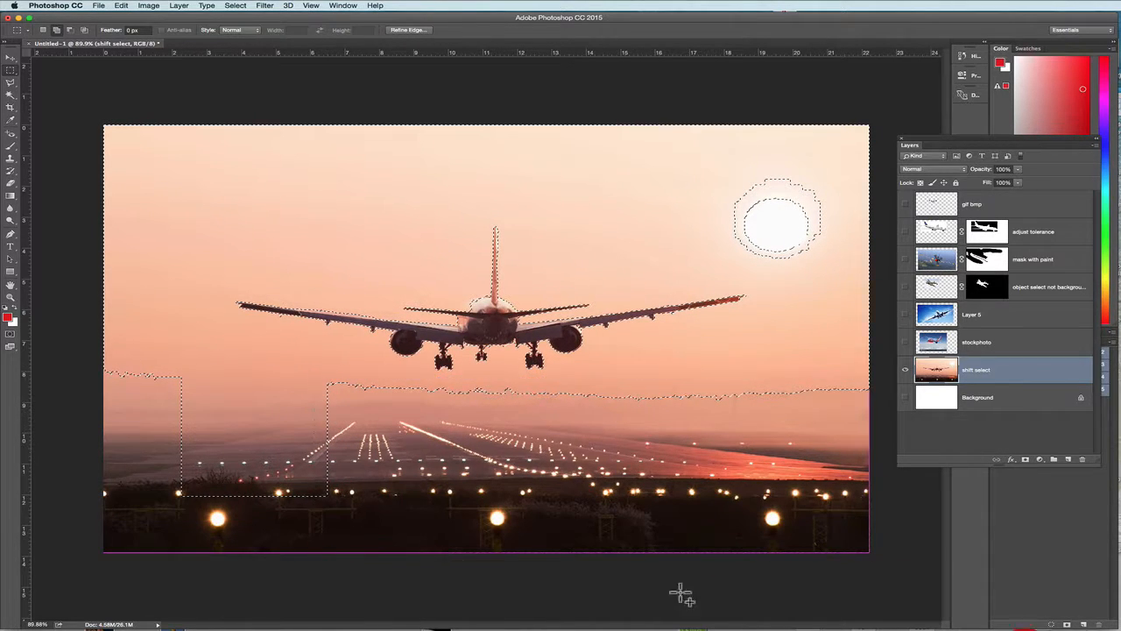
pyautogui.moveTo(390, 451); pyautogui.dragTo(8, 591)
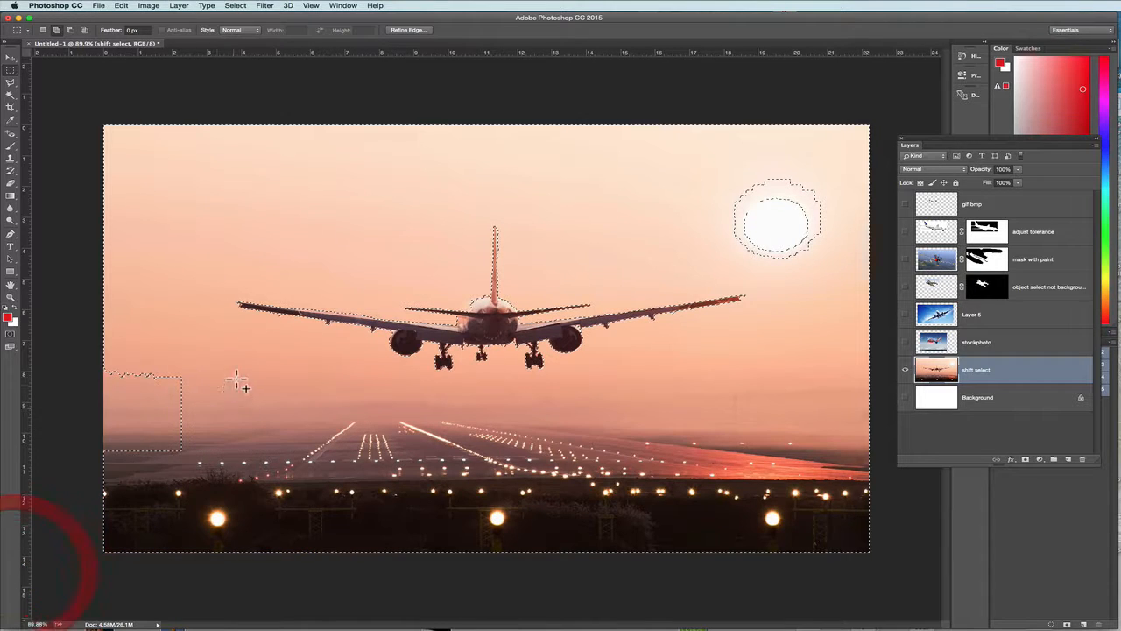
pyautogui.moveTo(226, 361); pyautogui.dragTo(9, 506)
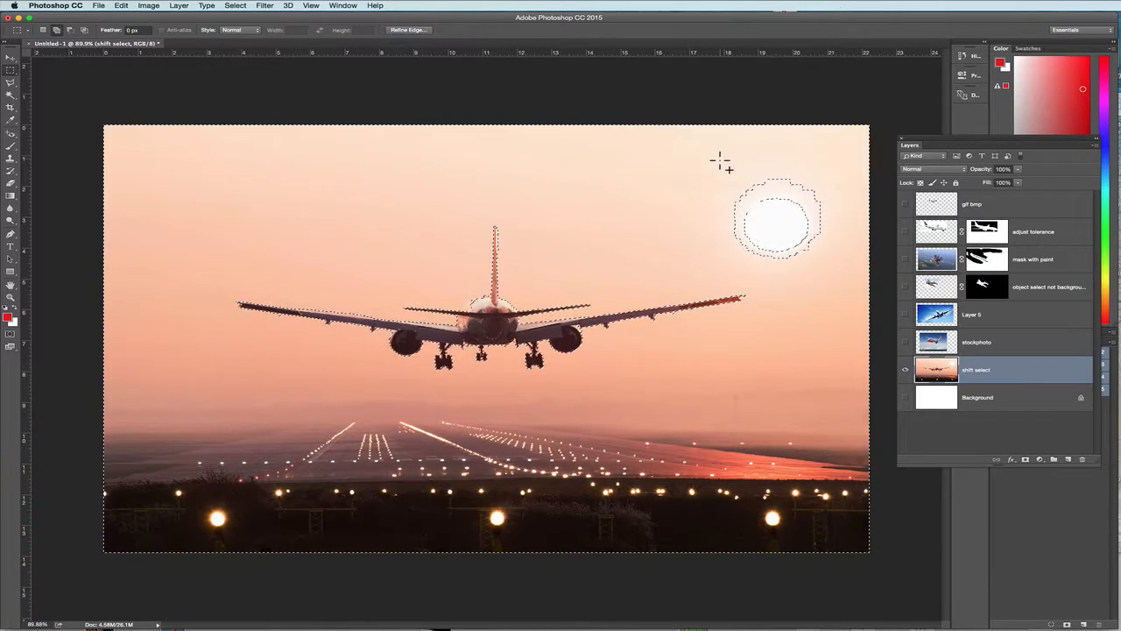
pyautogui.moveTo(716, 160); pyautogui.dragTo(837, 263)
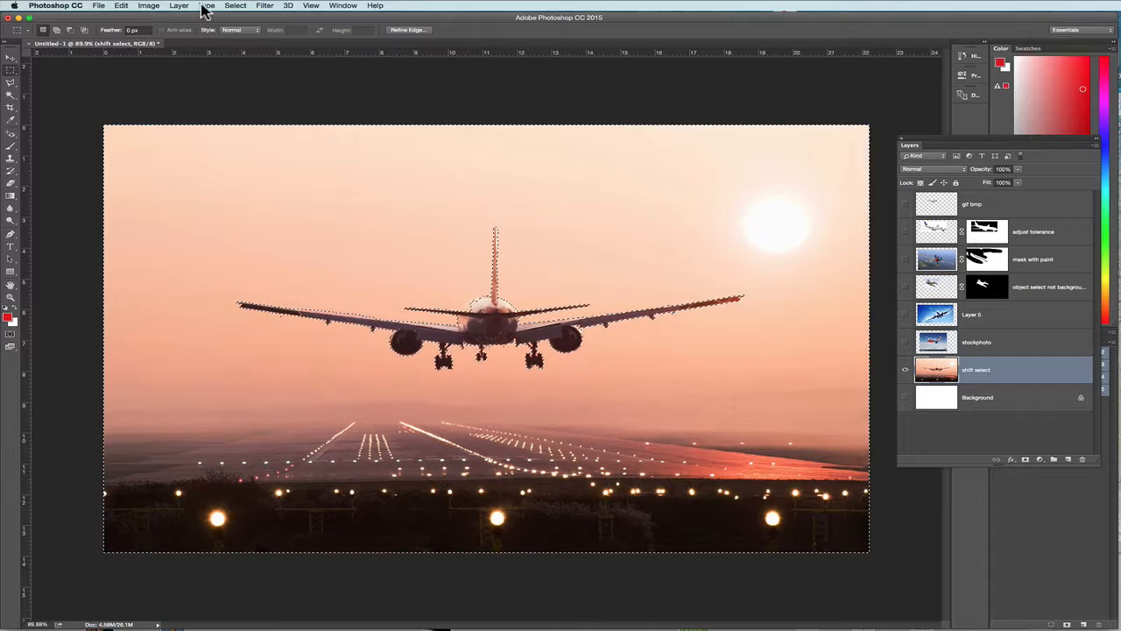
# Invert the selection to the airplane, add it as a layer mask on the shift select layer, and inspect the cutout's edges.
pyautogui.click(233, 6)
pyautogui.click(237, 46)
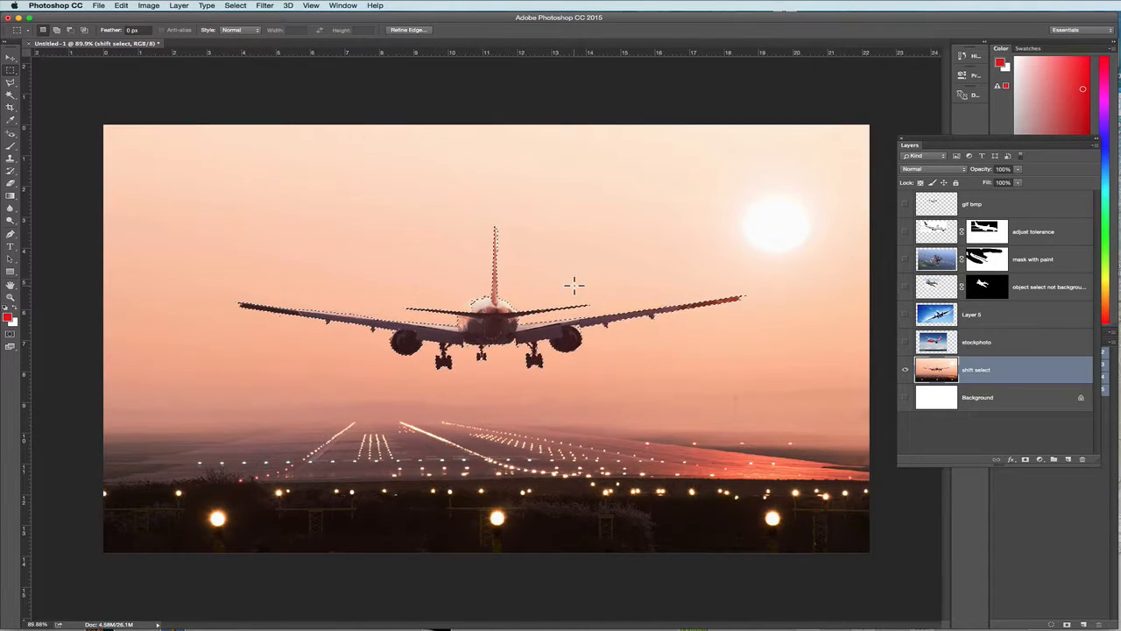
pyautogui.click(1025, 460)
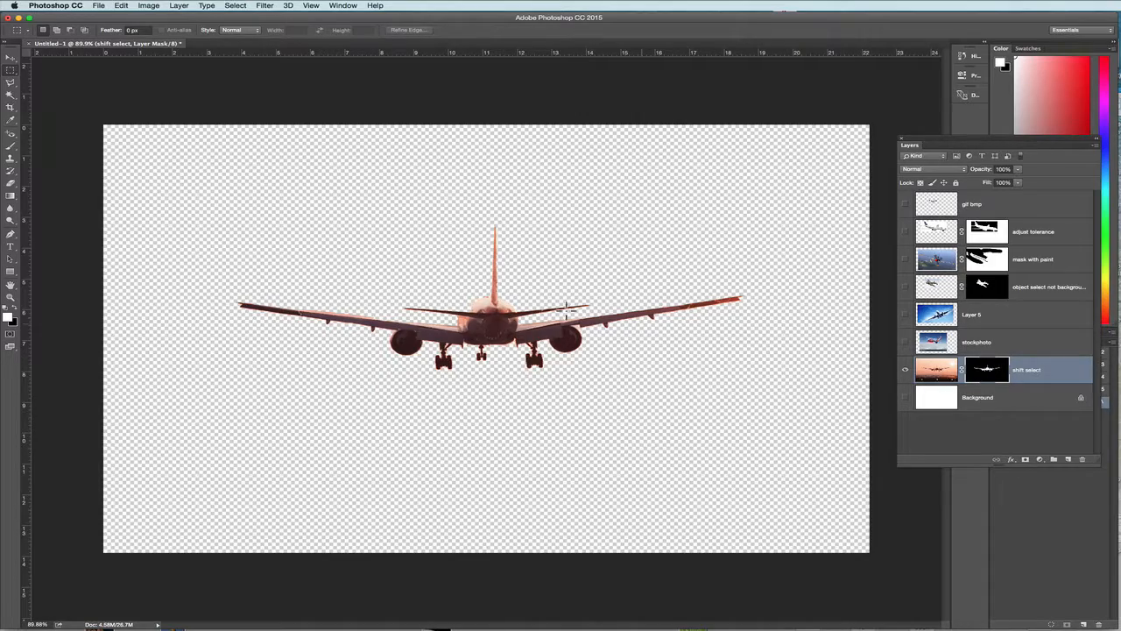
pyautogui.moveTo(445, 295); pyautogui.dragTo(479, 325)
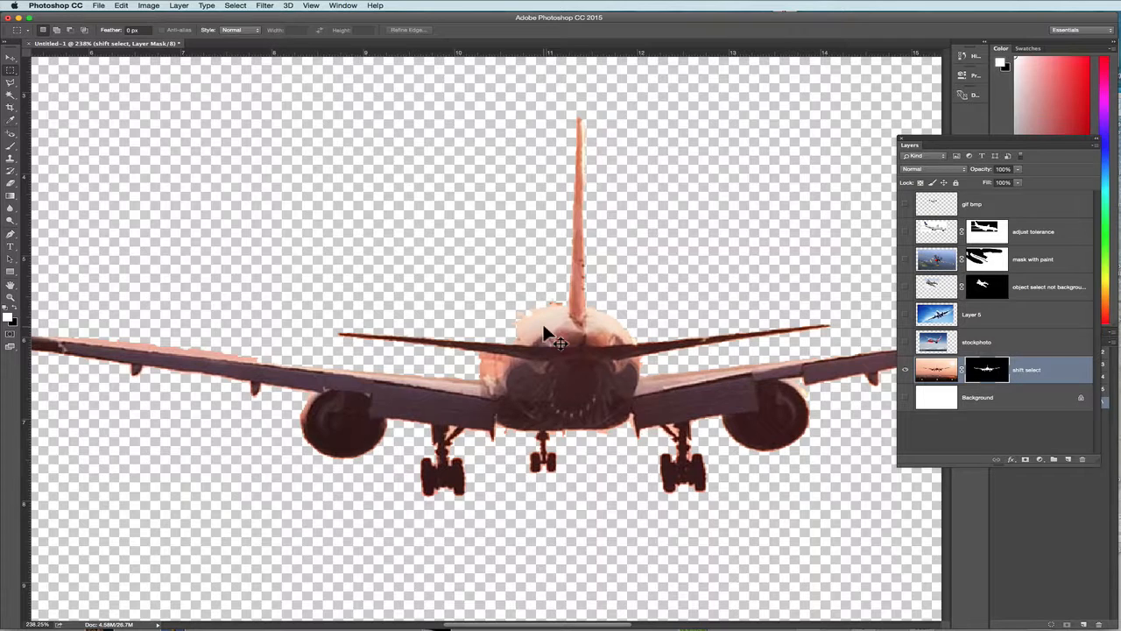
pyautogui.press('super+1')
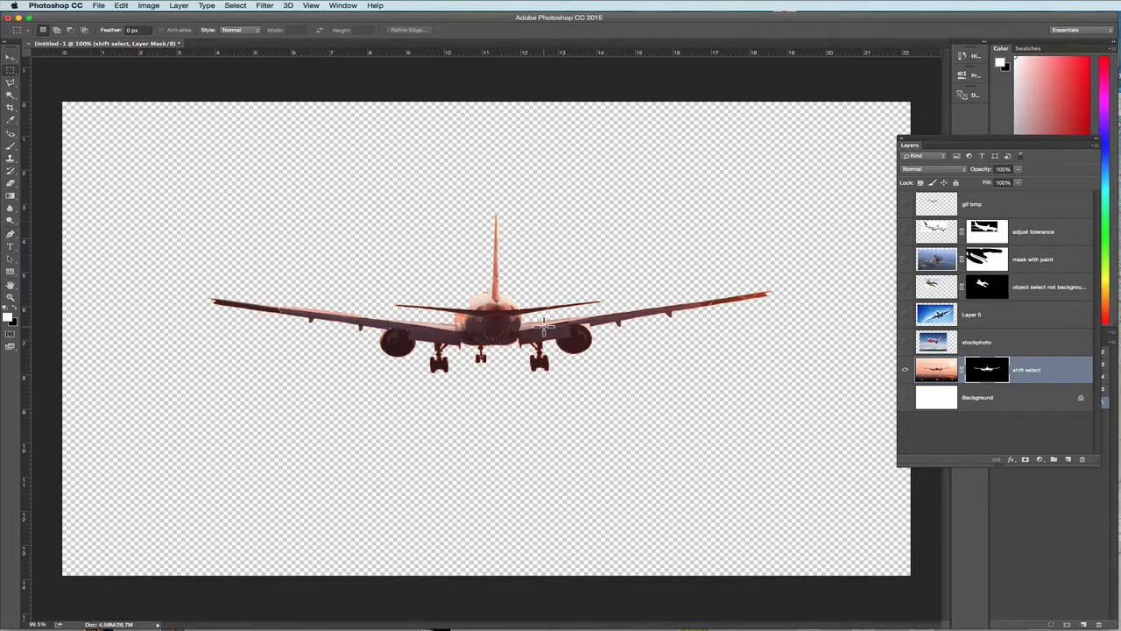